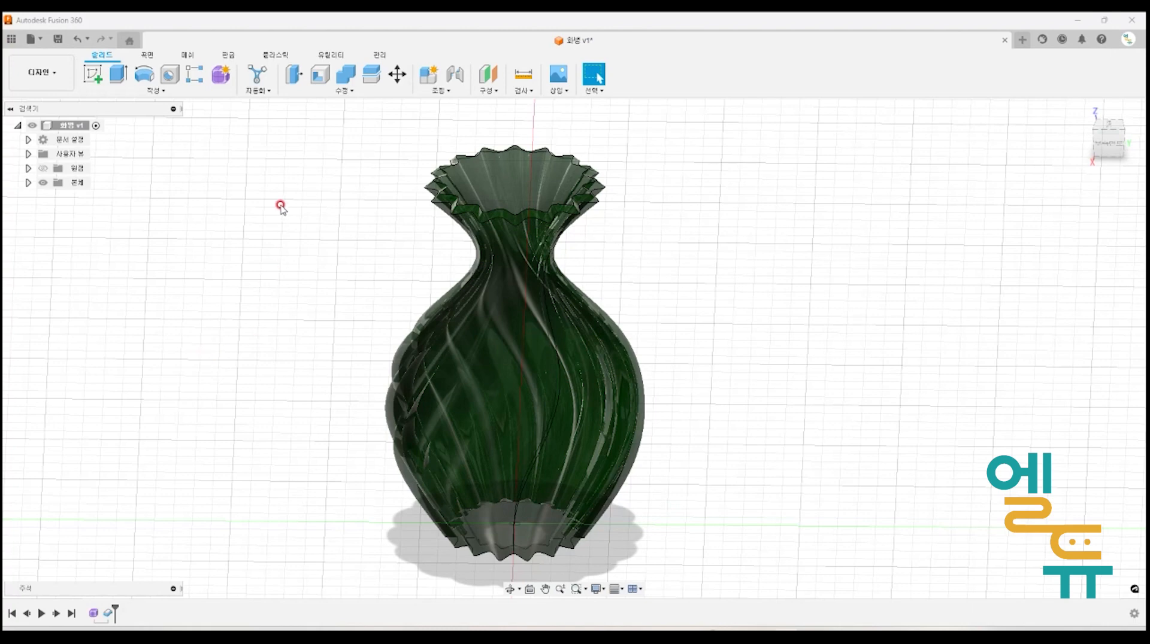
- Create a new design and start a freeform (T-Spline) modelling session in it
left_click(29, 41)
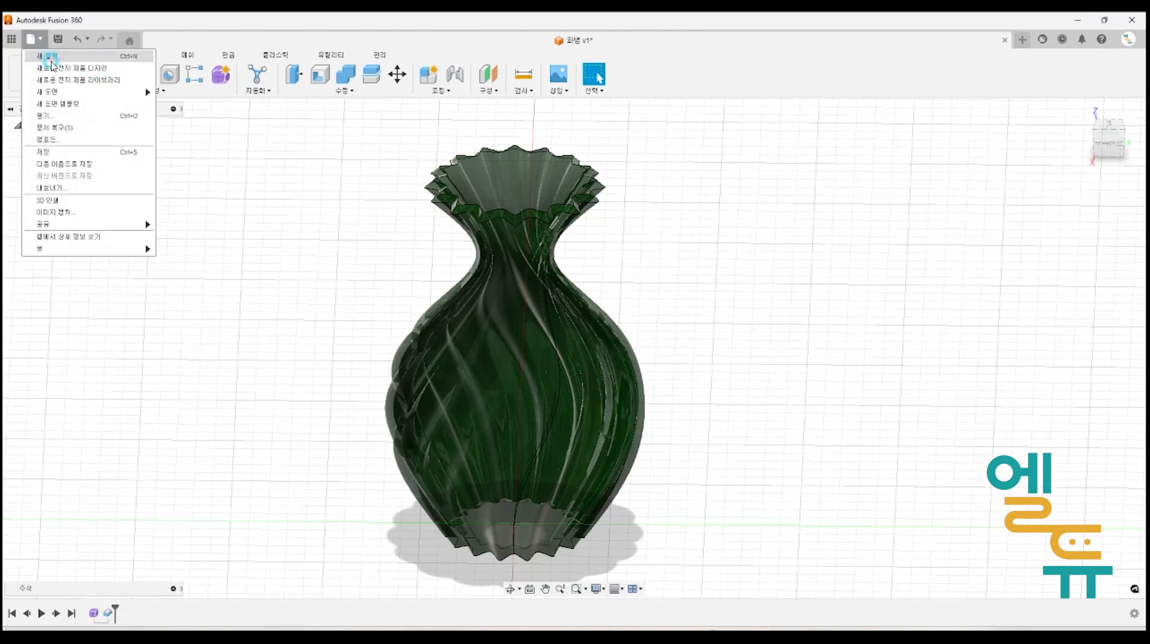
left_click(51, 63)
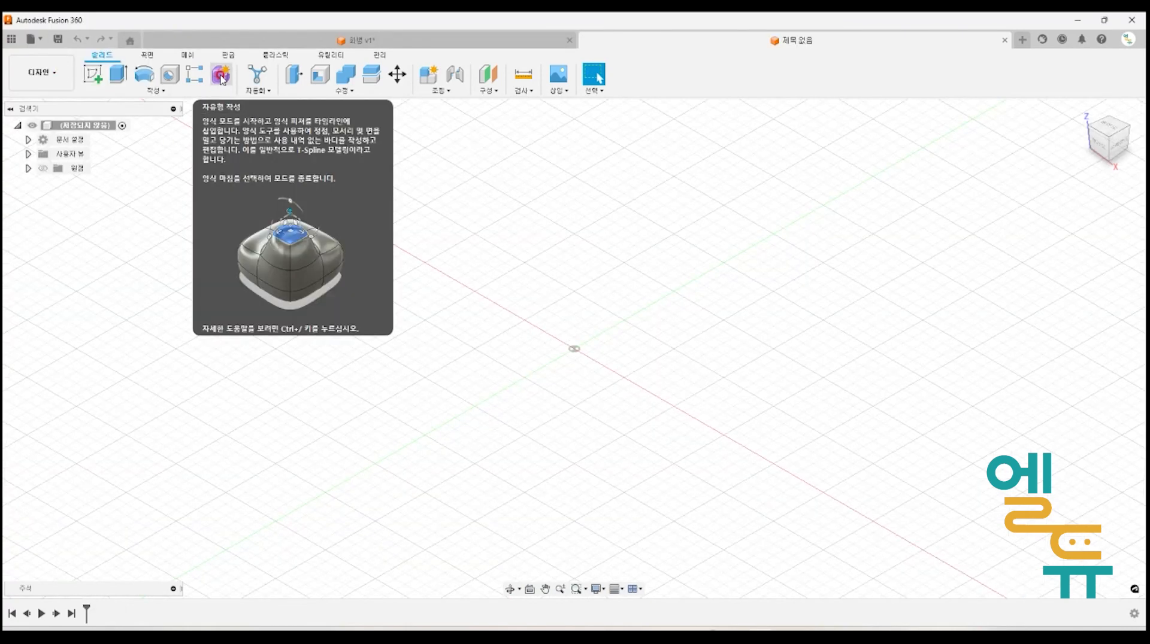
left_click(220, 76)
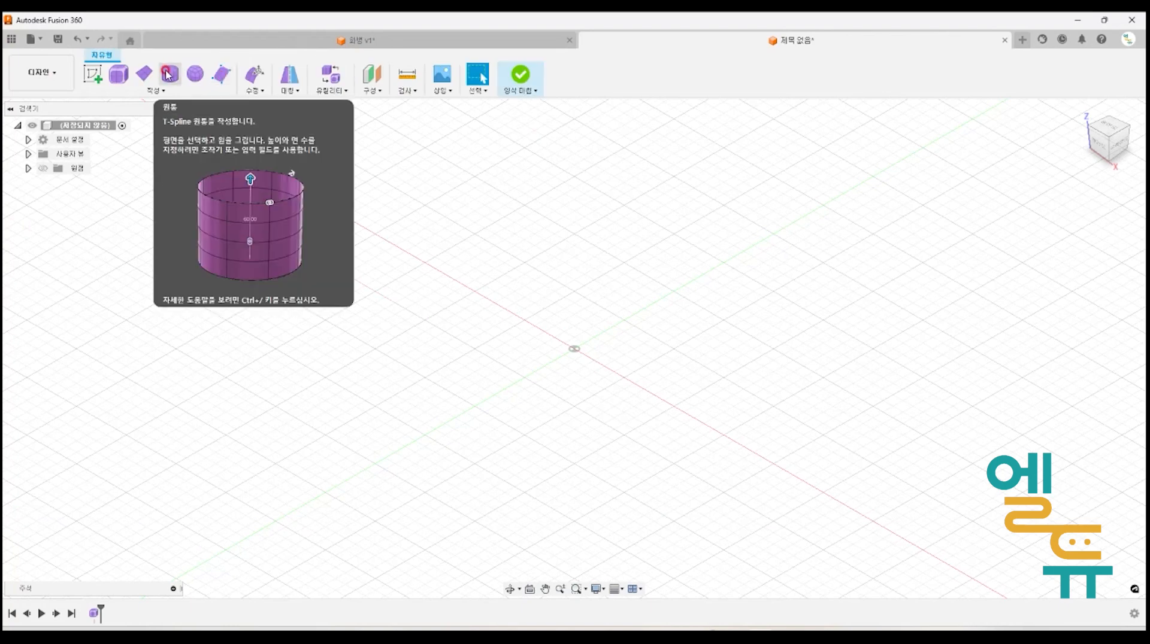
- Create a one-sided T-Spline cylinder on the horizontal plane, centred on the origin, 100 mm in diameter and 100 mm high
left_click(170, 74)
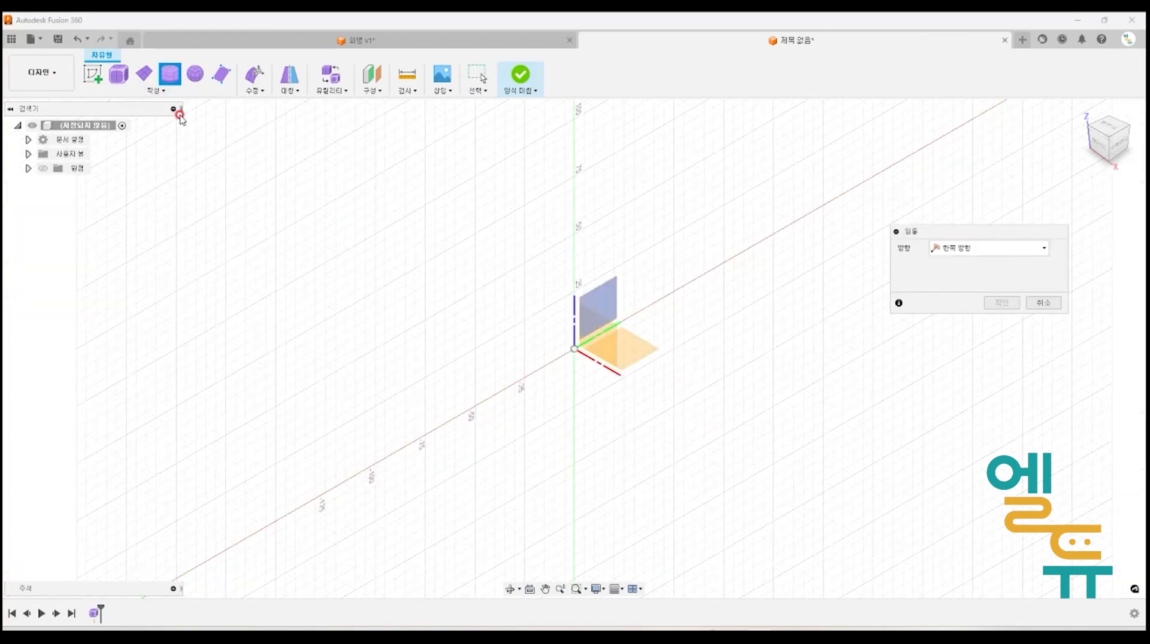
left_click(648, 352)
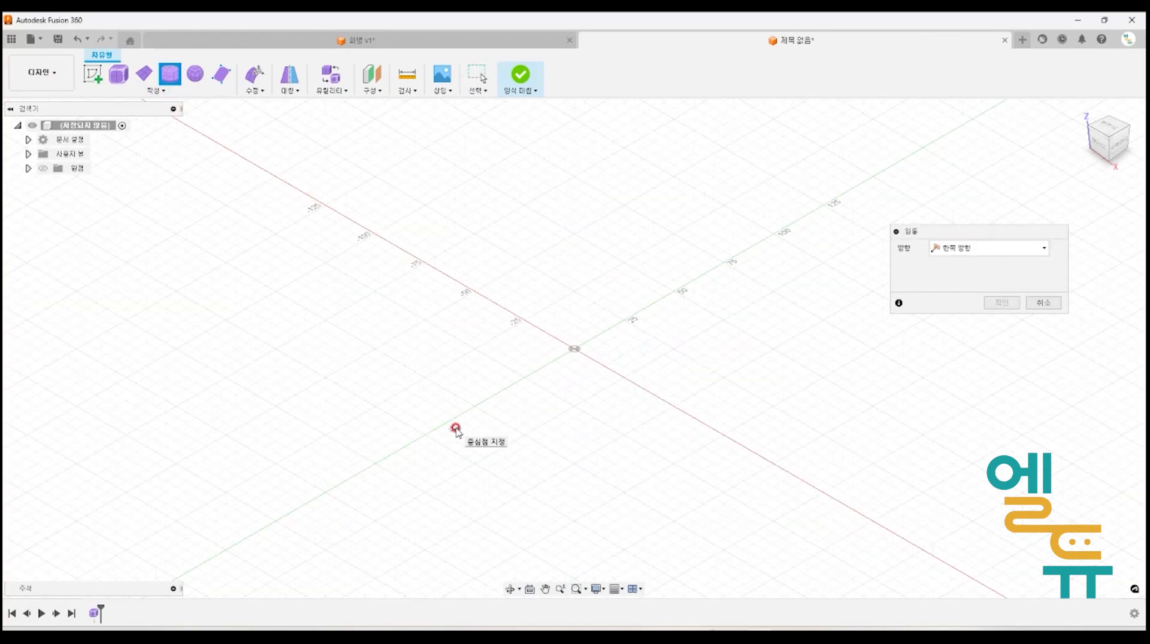
left_click(575, 348)
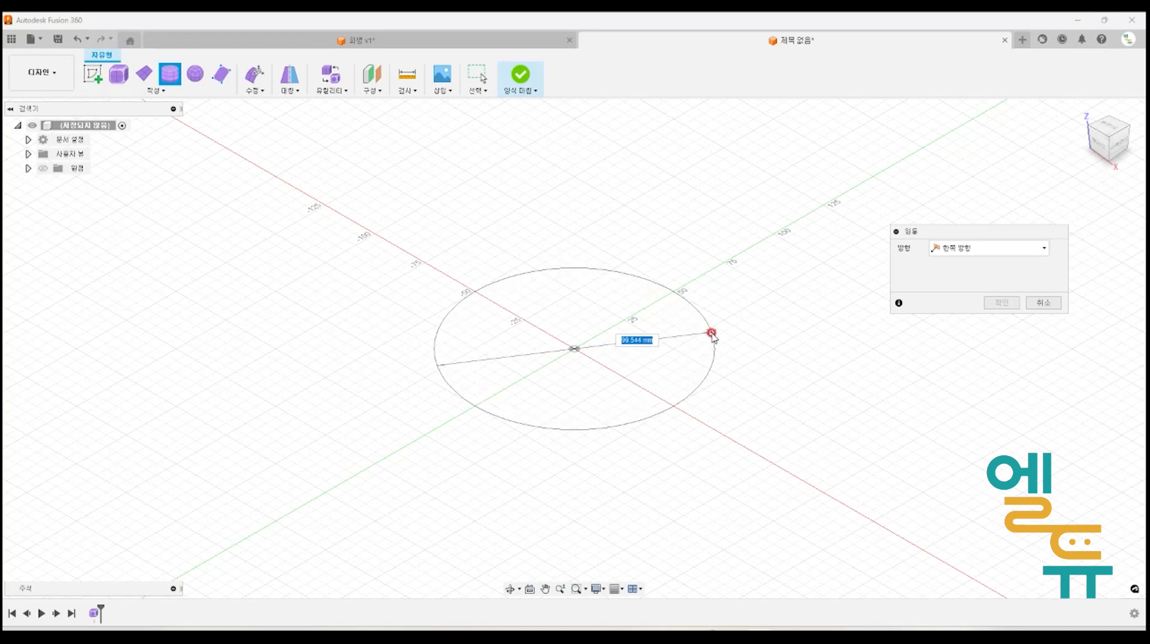
type("100")
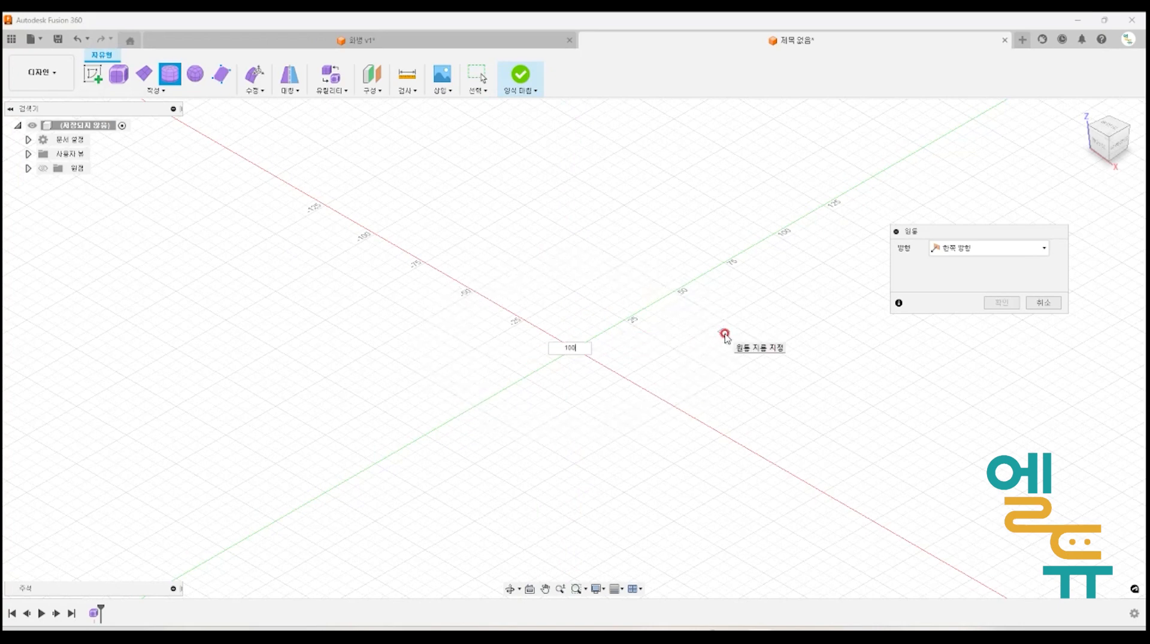
key("Tab")
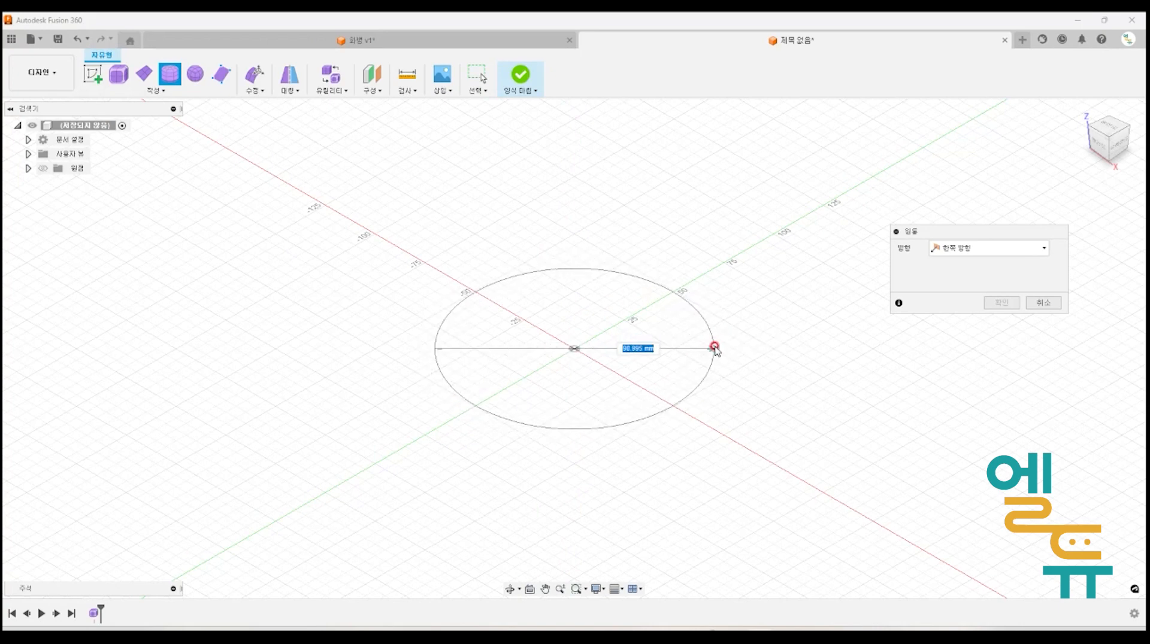
type("100")
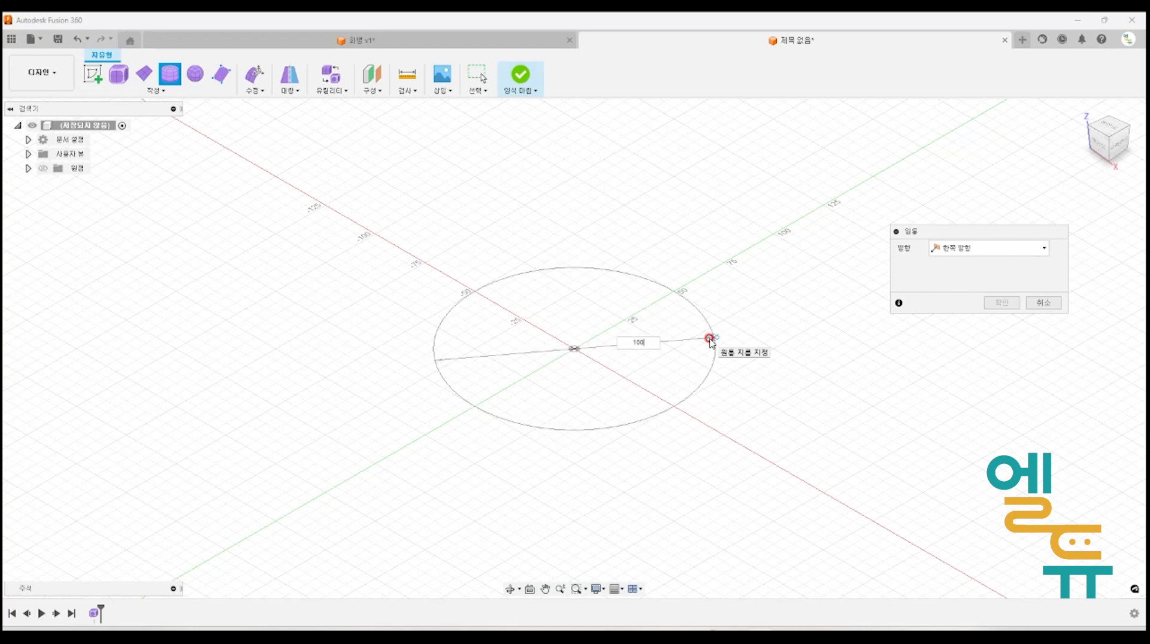
key("Return")
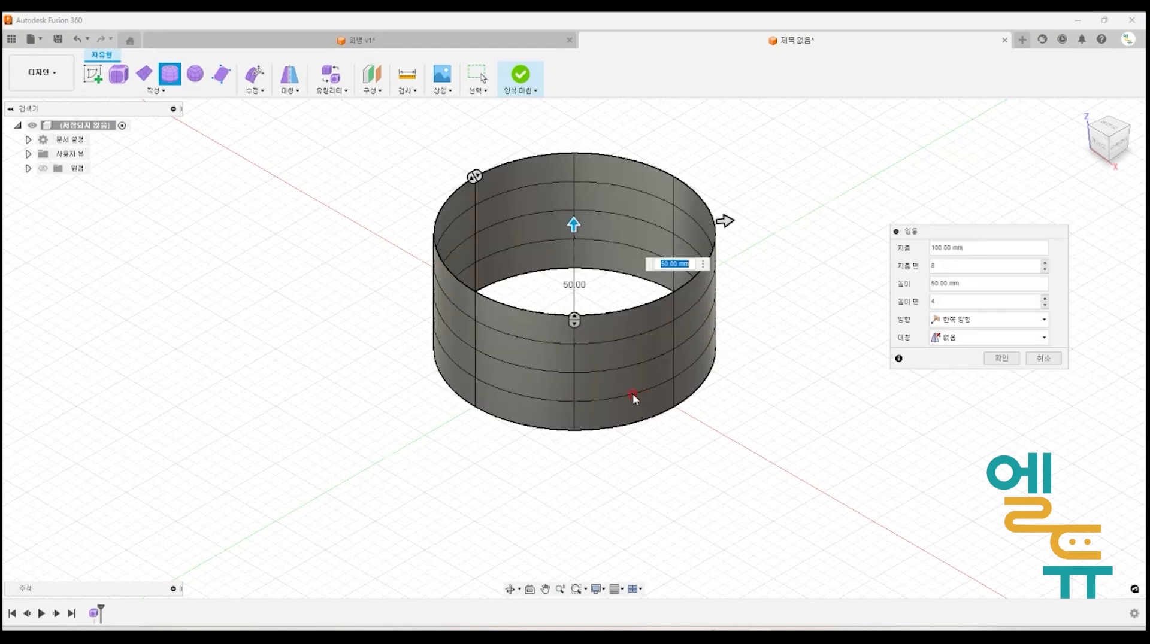
left_click_drag(574, 223, 573, 107)
middle_click_drag(781, 298, 721, 383)
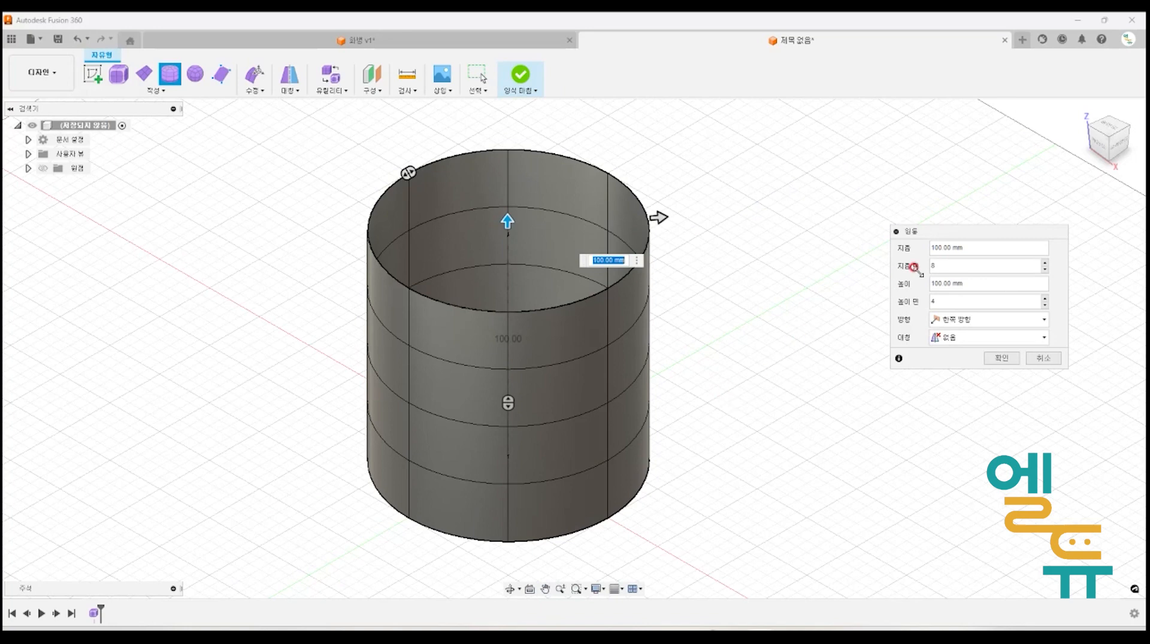
type("8")
left_click(576, 348)
key("ctrl+2")
left_click_drag(565, 344, 559, 340)
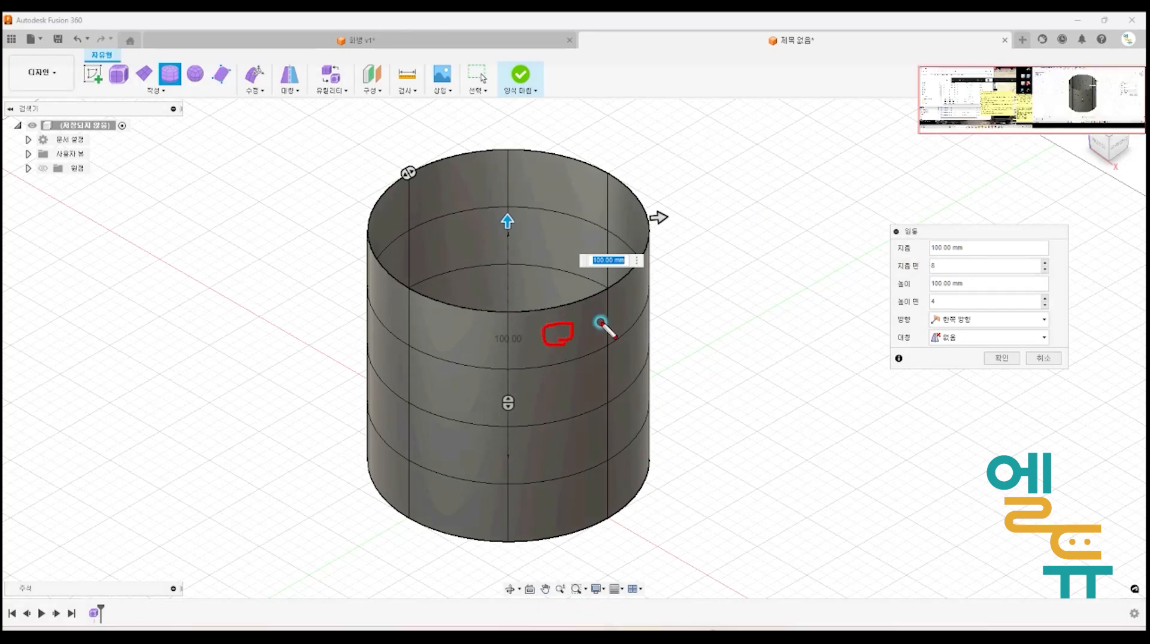
mouse_move(636, 307)
left_mouse_down()
mouse_move(639, 289)
mouse_move(636, 300)
left_mouse_up()
left_click_drag(623, 222, 630, 234)
left_click_drag(524, 190, 565, 198)
left_click_drag(440, 190, 471, 194)
left_click(379, 220)
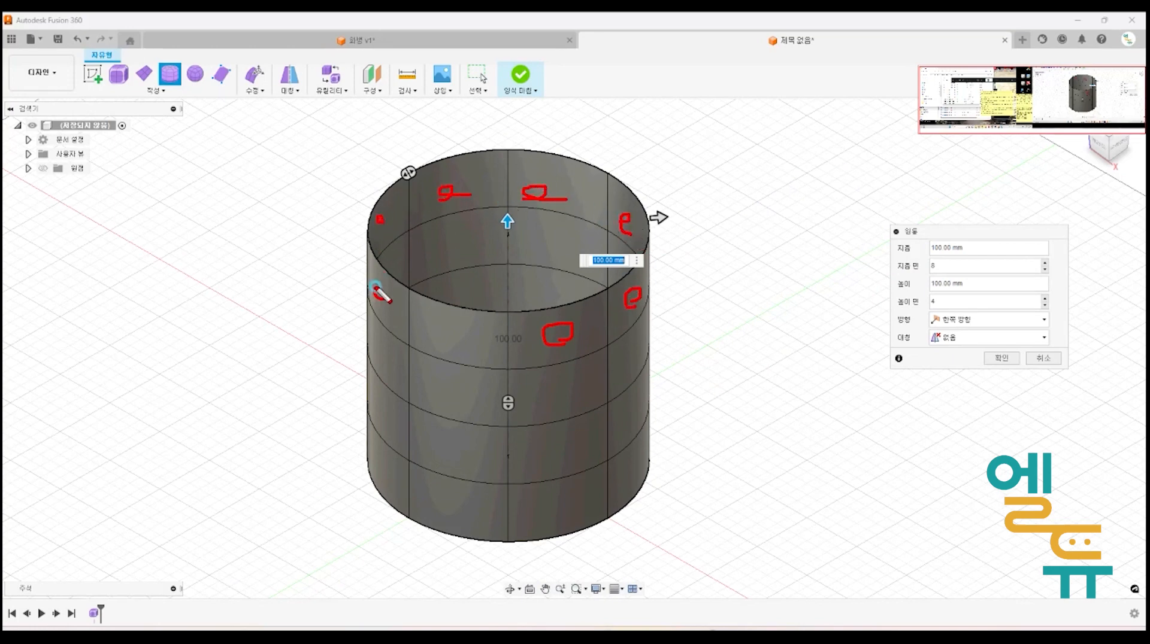
left_click_drag(387, 283, 392, 297)
mouse_move(486, 339)
left_mouse_down()
mouse_move(457, 336)
mouse_move(469, 352)
mouse_move(450, 373)
mouse_move(459, 388)
left_mouse_up()
left_click_drag(446, 442, 459, 447)
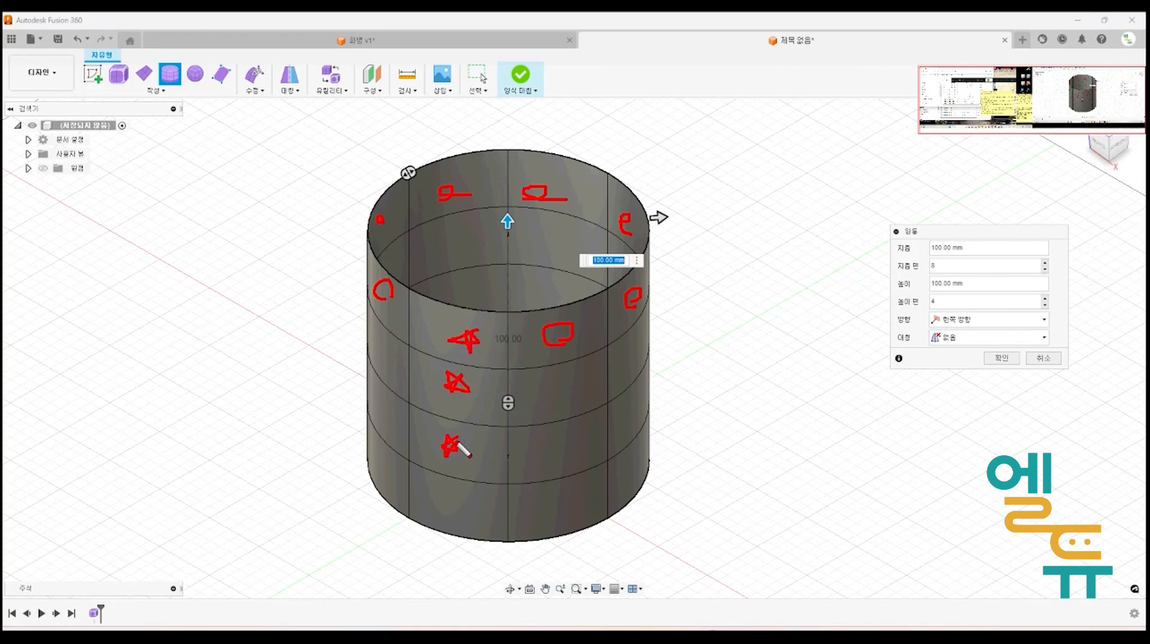
mouse_move(460, 494)
left_mouse_down()
mouse_move(445, 496)
mouse_move(468, 508)
left_mouse_up()
- Set the cylinder's diameter faces to 32 and finish the cylinder
left_click(1027, 264)
left_click_drag(956, 267, 919, 268)
key("Escape")
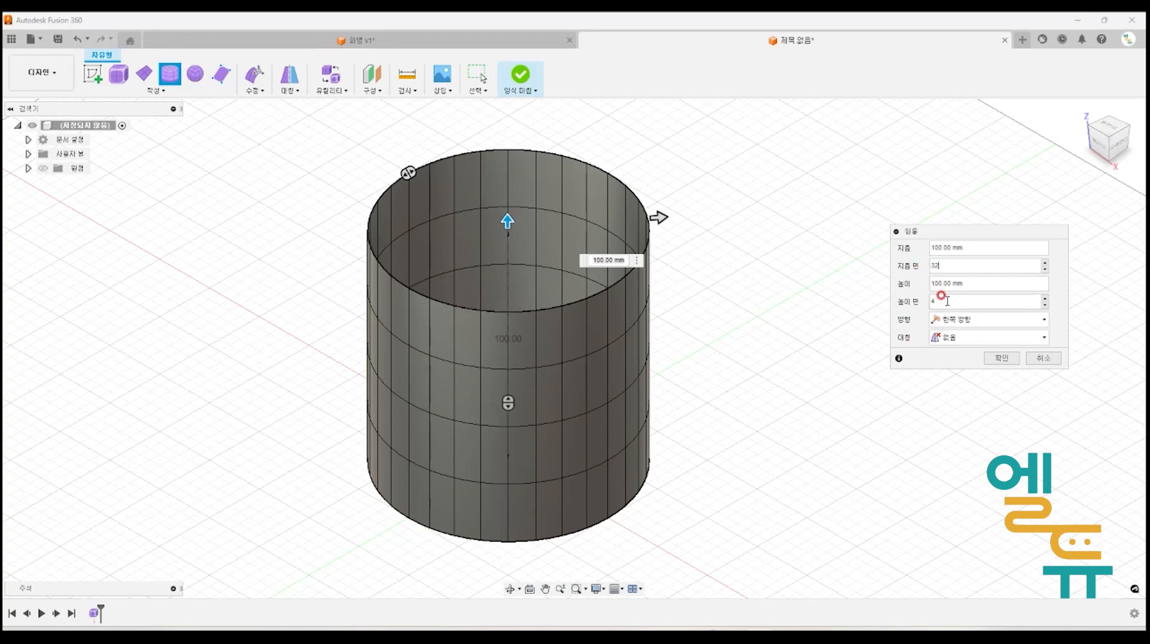
left_click(996, 357)
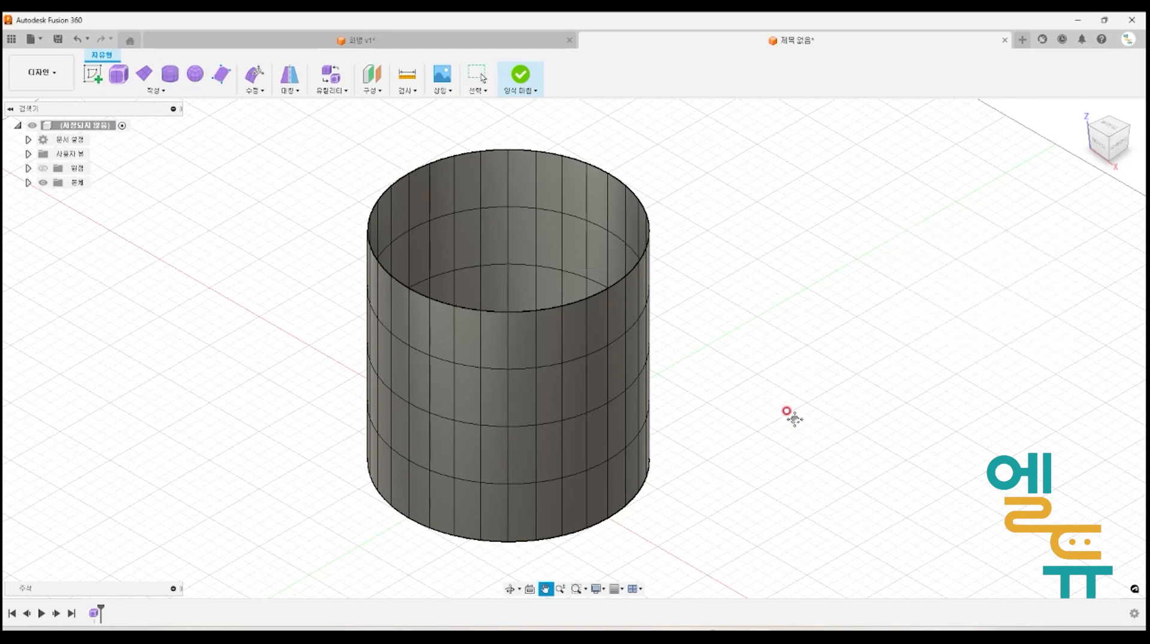
middle_click_drag(787, 413, 789, 428)
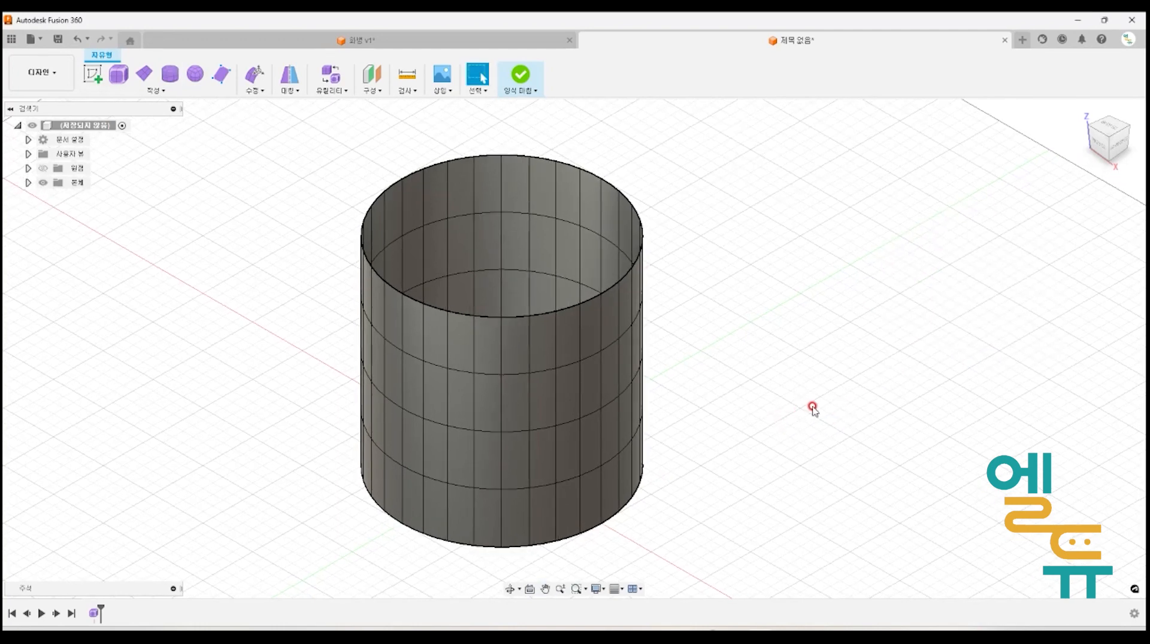
- Examine the selection filters of Edit Form, picking a sample vertex and a sample edge on the cylinder wall
left_click(254, 76)
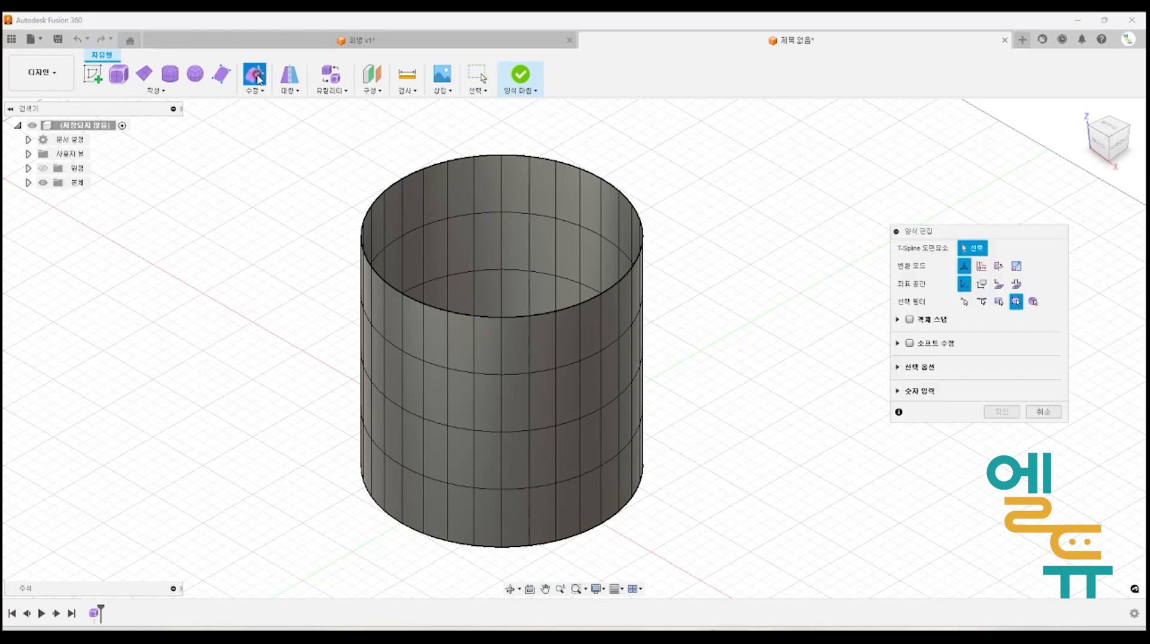
left_click_drag(970, 232, 846, 201)
left_click(821, 270)
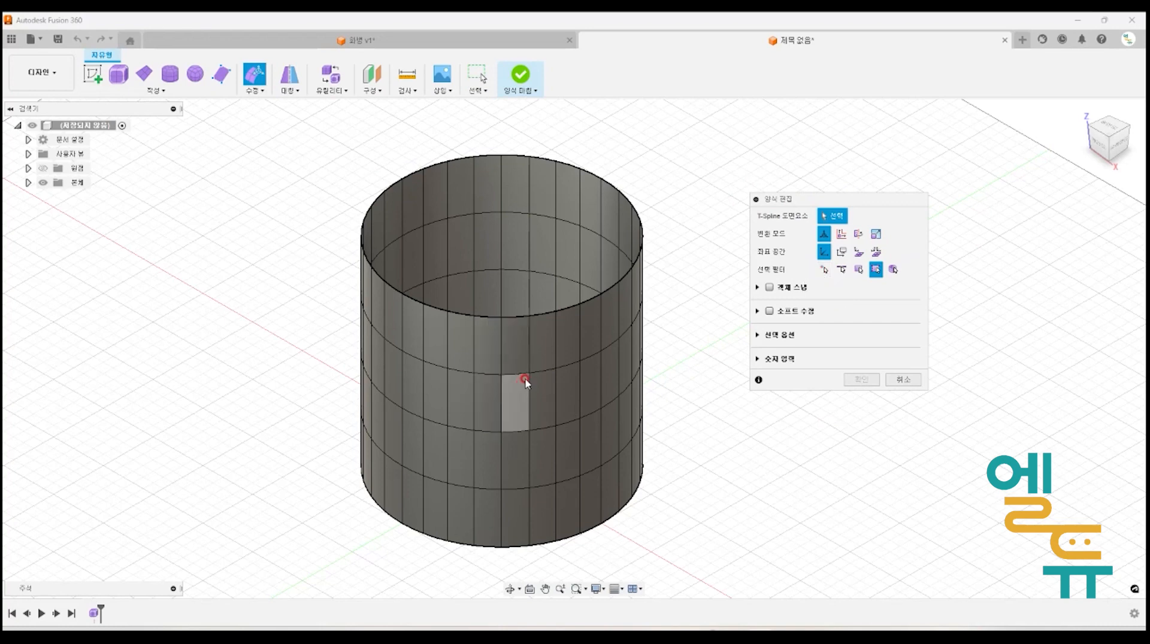
left_click(542, 376)
left_click(840, 270)
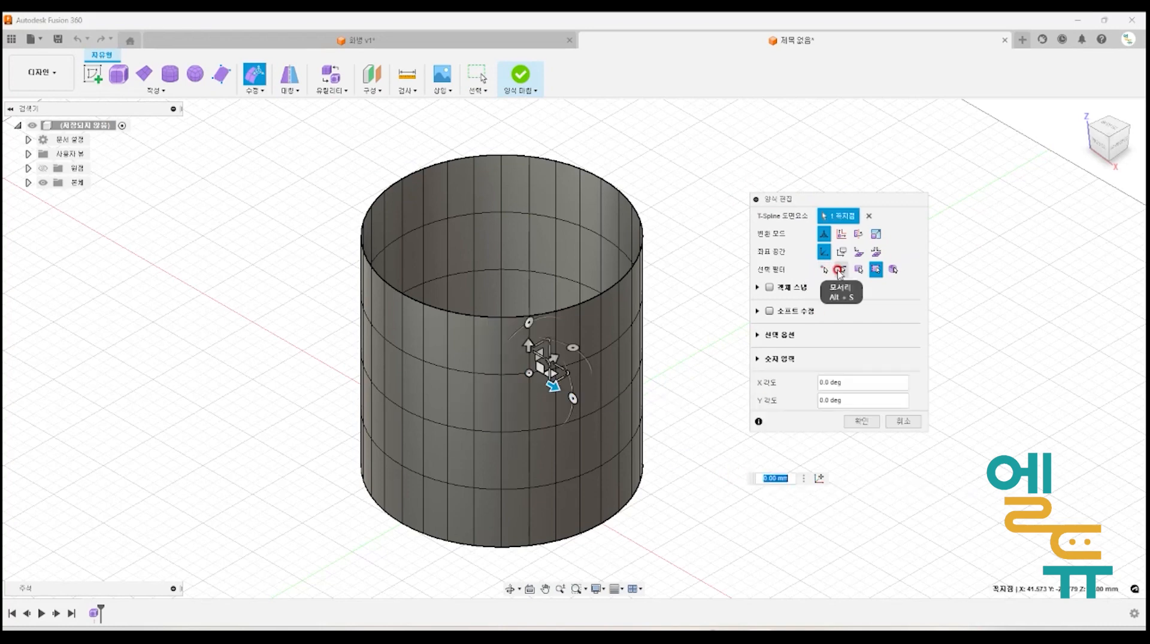
left_click(858, 271)
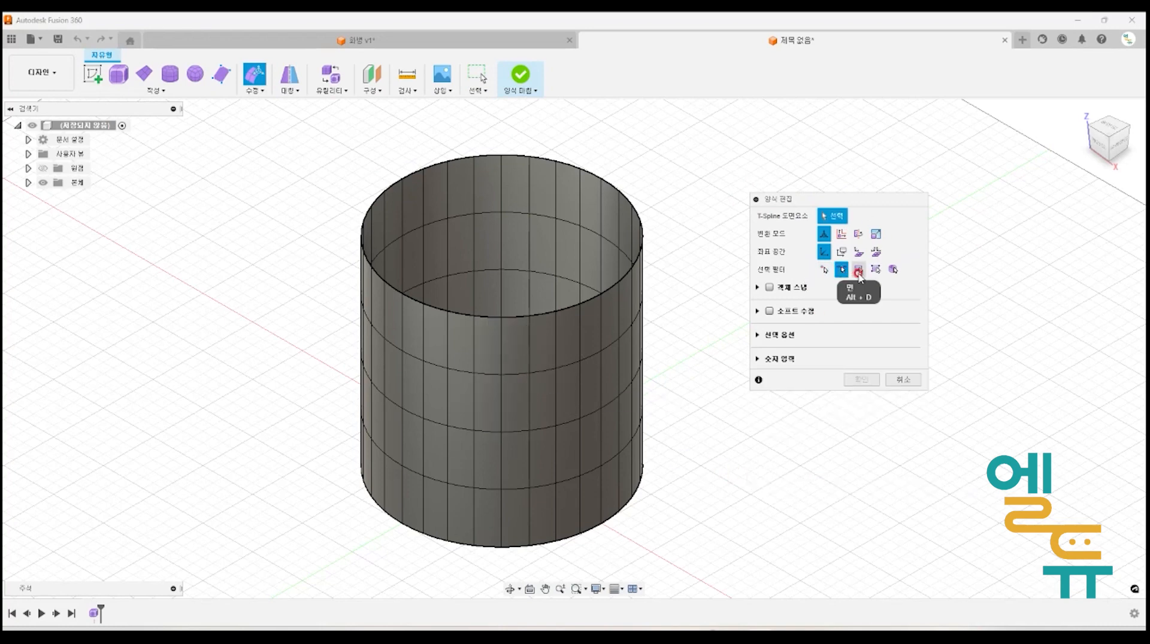
left_click(874, 271)
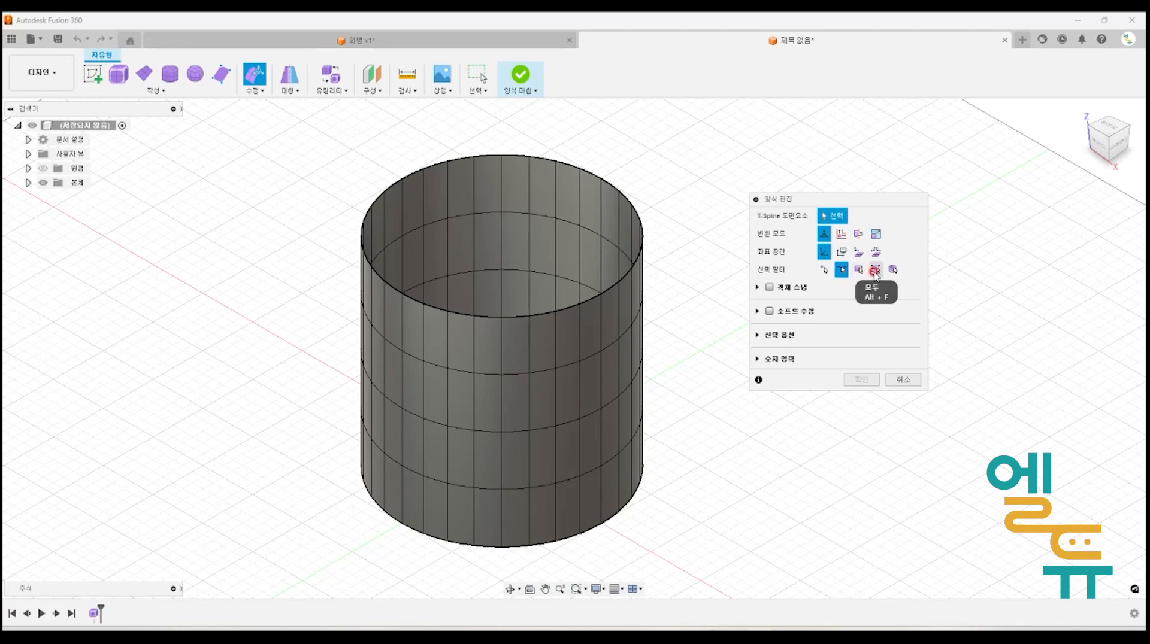
left_click(892, 271)
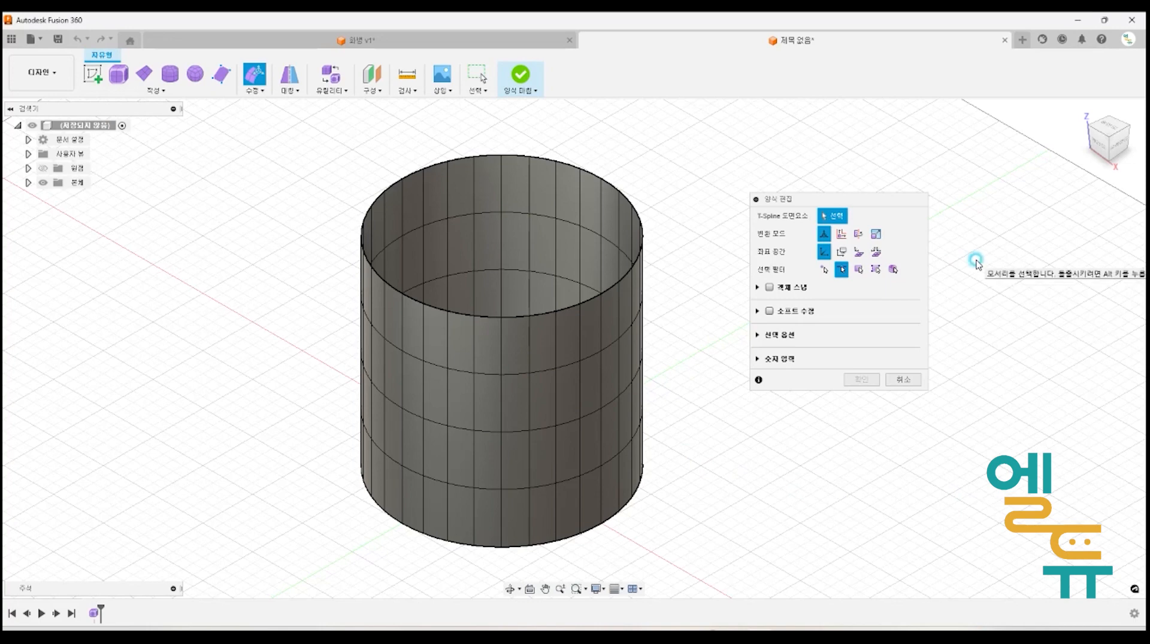
left_click(659, 427)
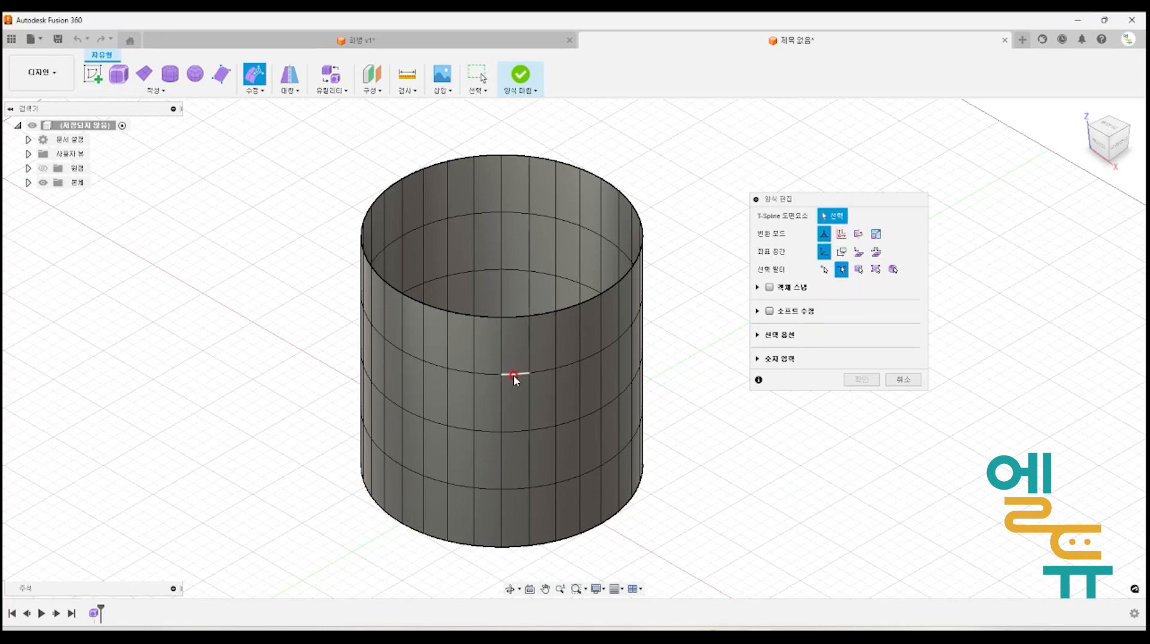
left_click(823, 271)
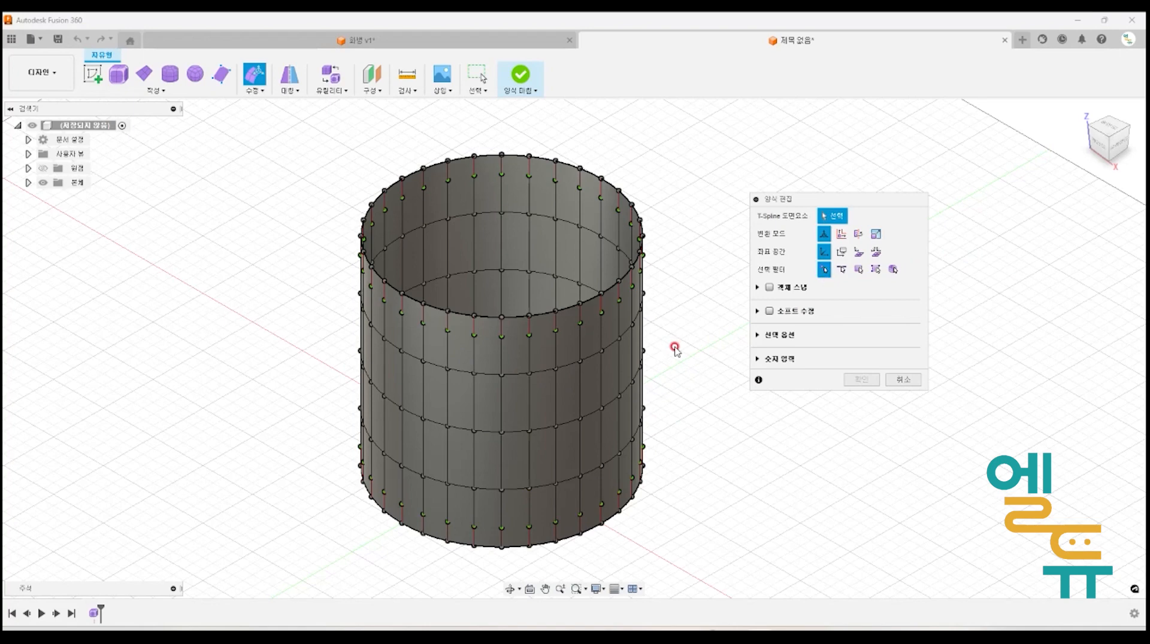
left_click(502, 375)
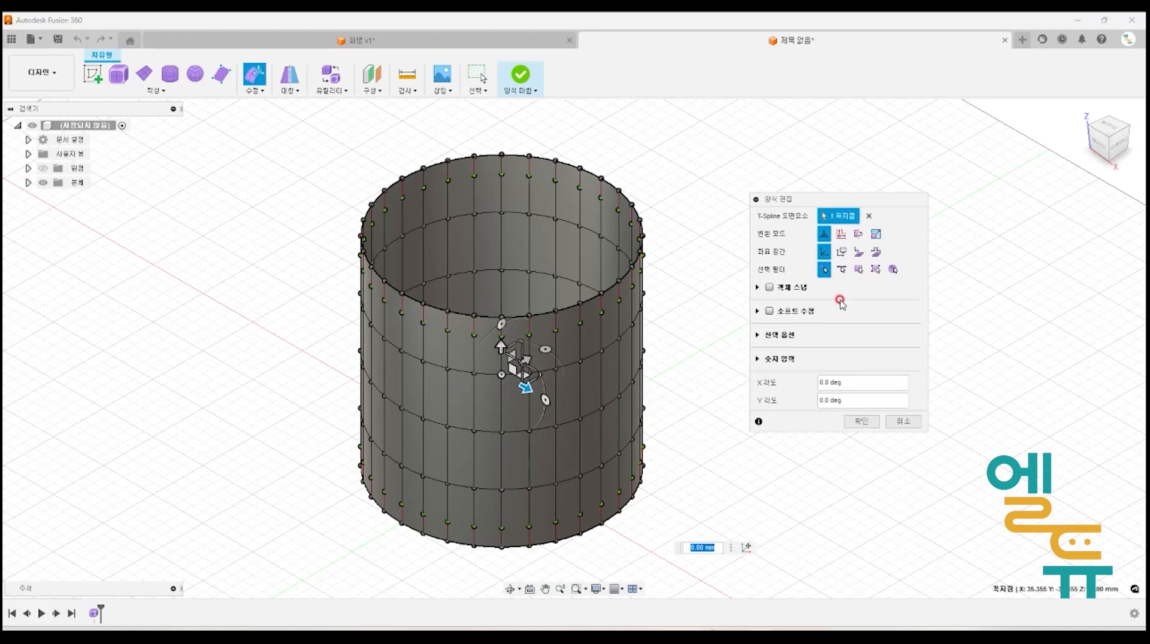
left_click(840, 270)
left_click(530, 347)
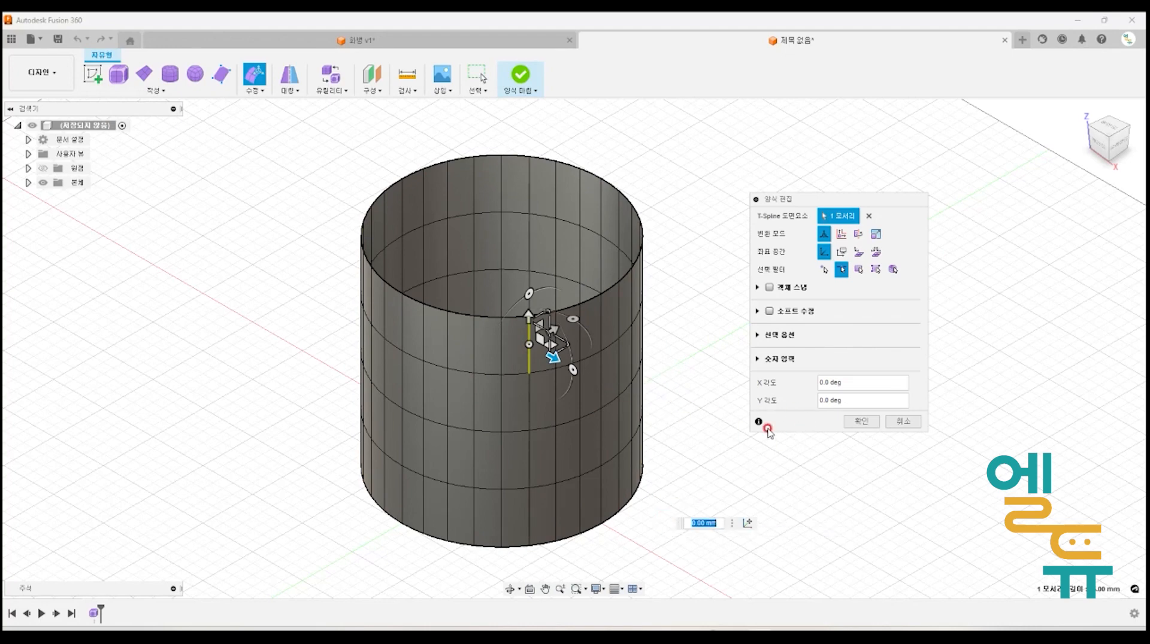
left_click(902, 423)
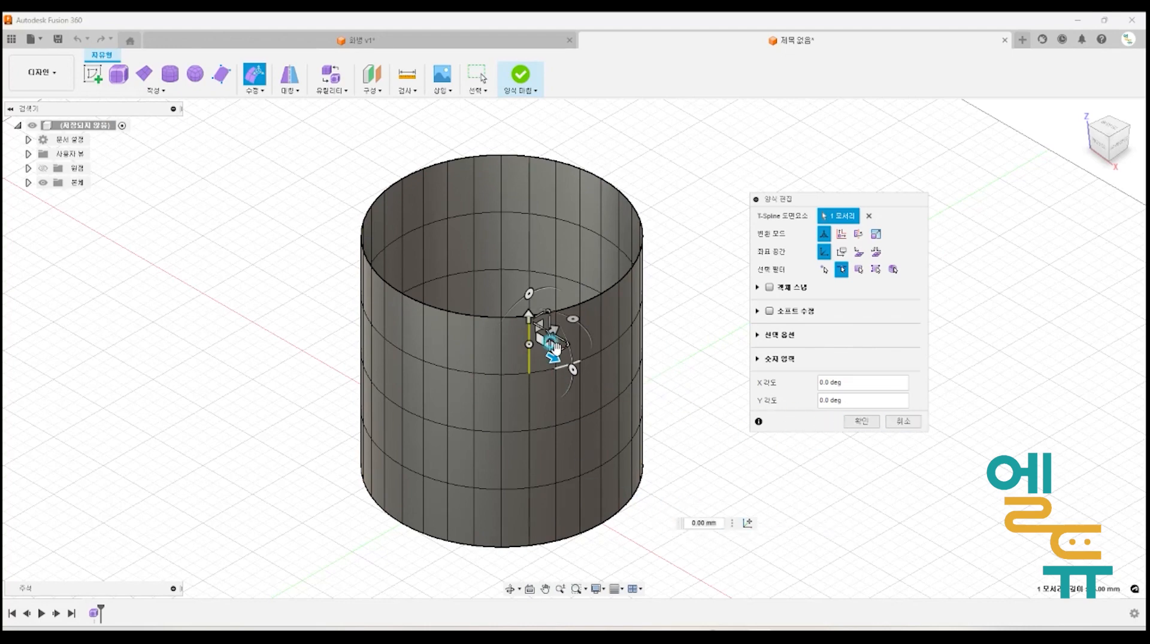
left_click(908, 422)
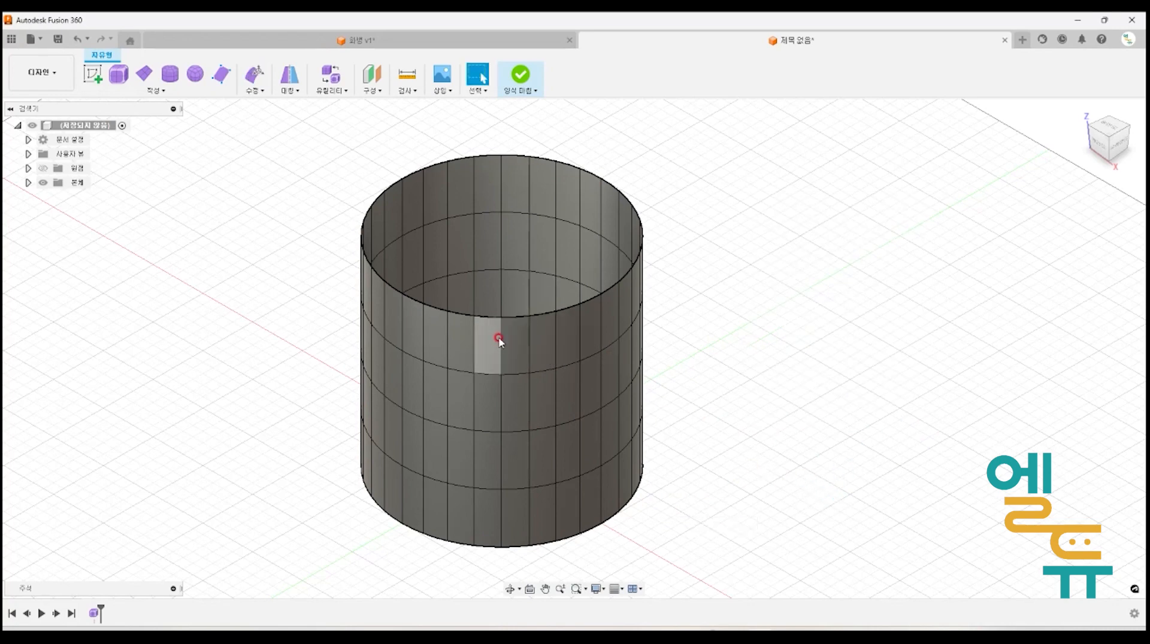
- Try selecting a single vertical edge and full-height vertical edge lines on the cylinder wall
left_click(473, 343)
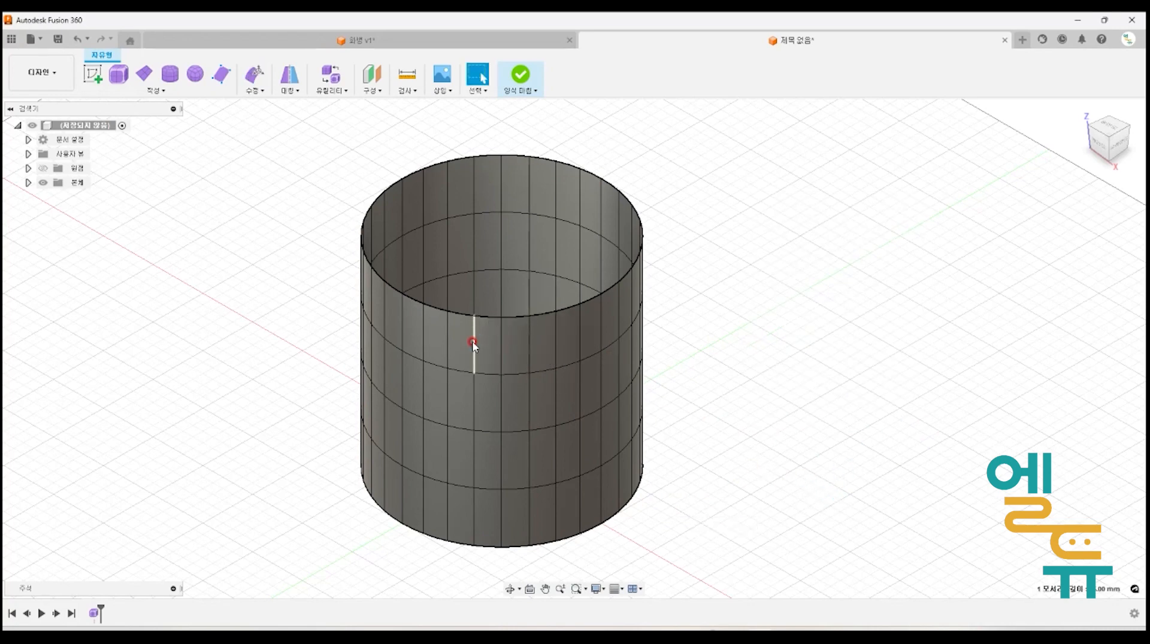
double_click(474, 346)
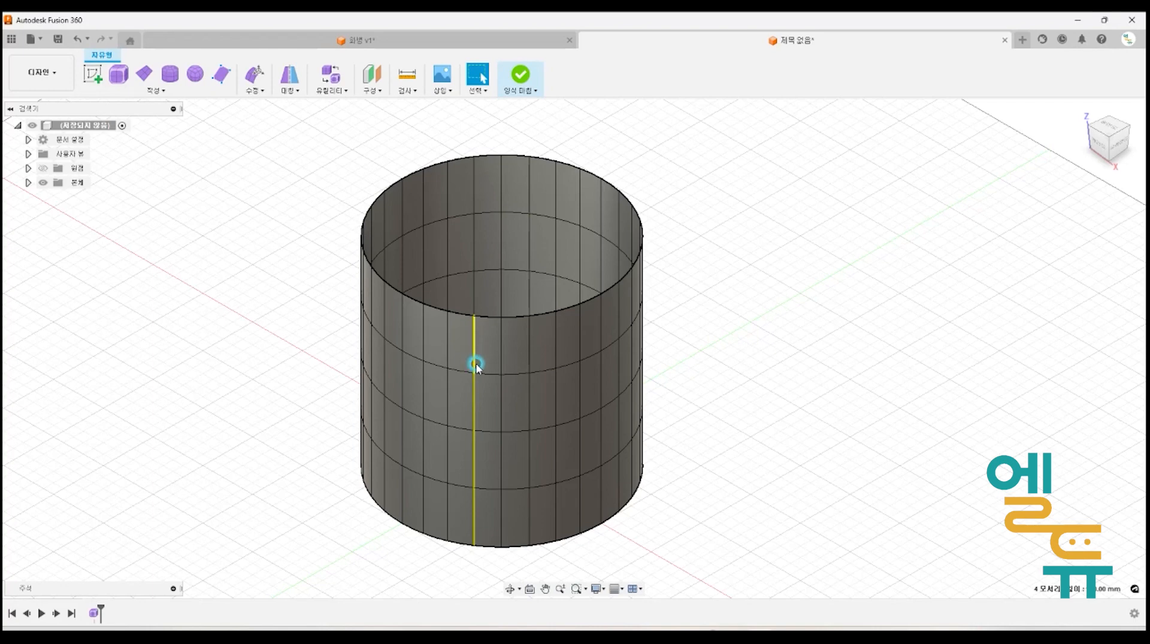
left_click(834, 533)
double_click(529, 359)
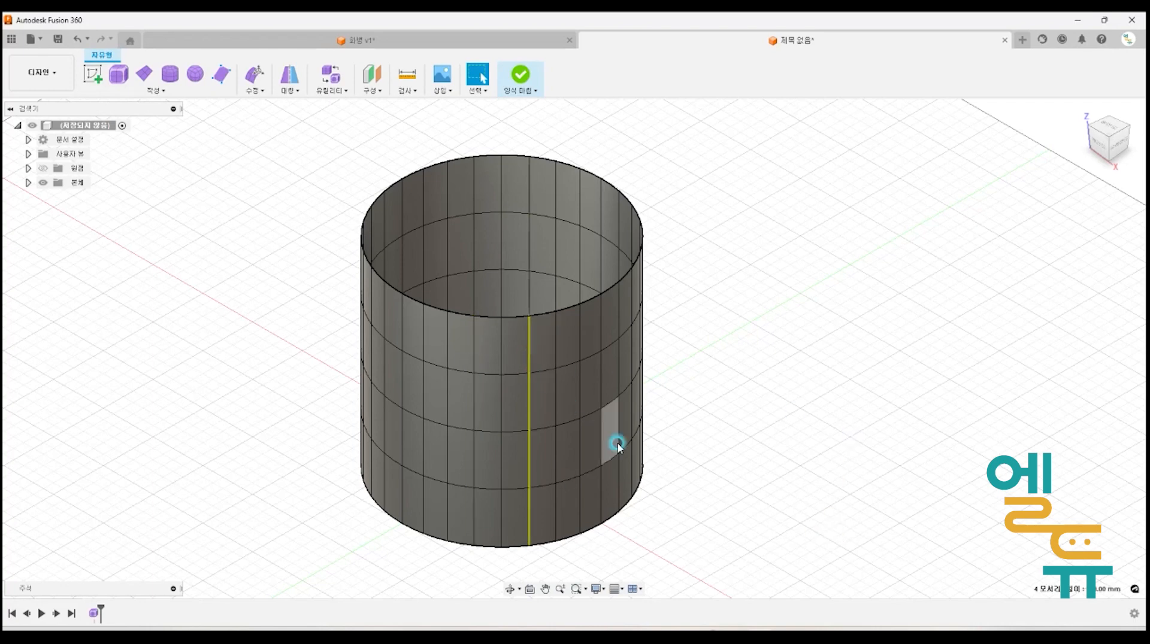
left_click(740, 478)
- Scale the cylinder's bottom edge loop uniformly in the horizontal XY plane by a factor of 0.5 using Edit Form
middle_click_drag(767, 449, 751, 438)
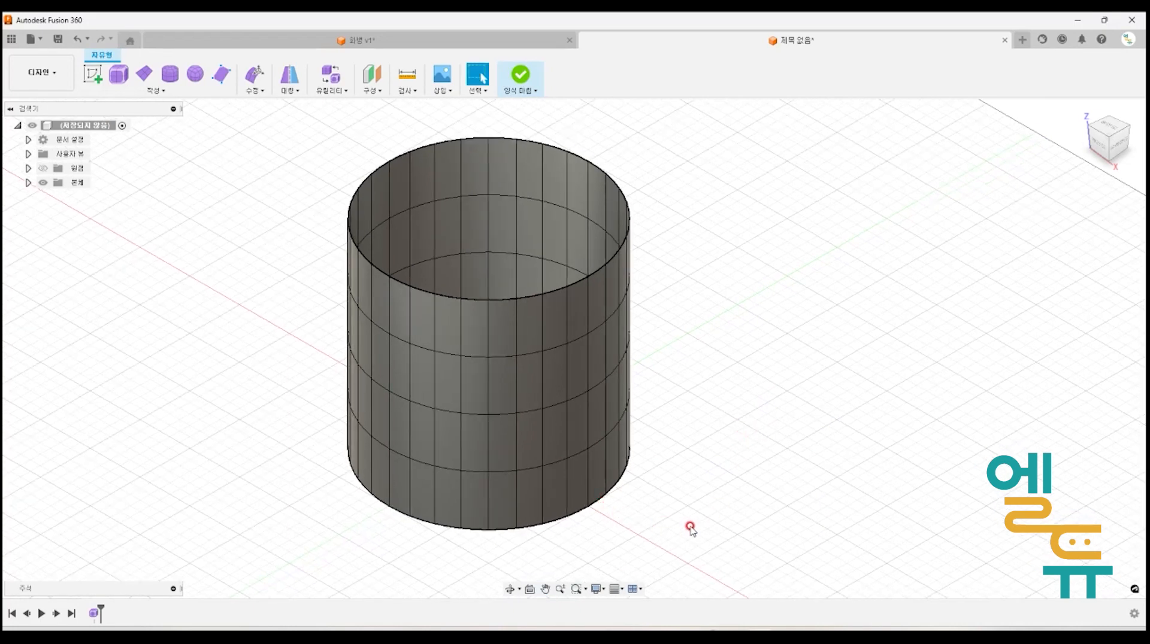
double_click(577, 514)
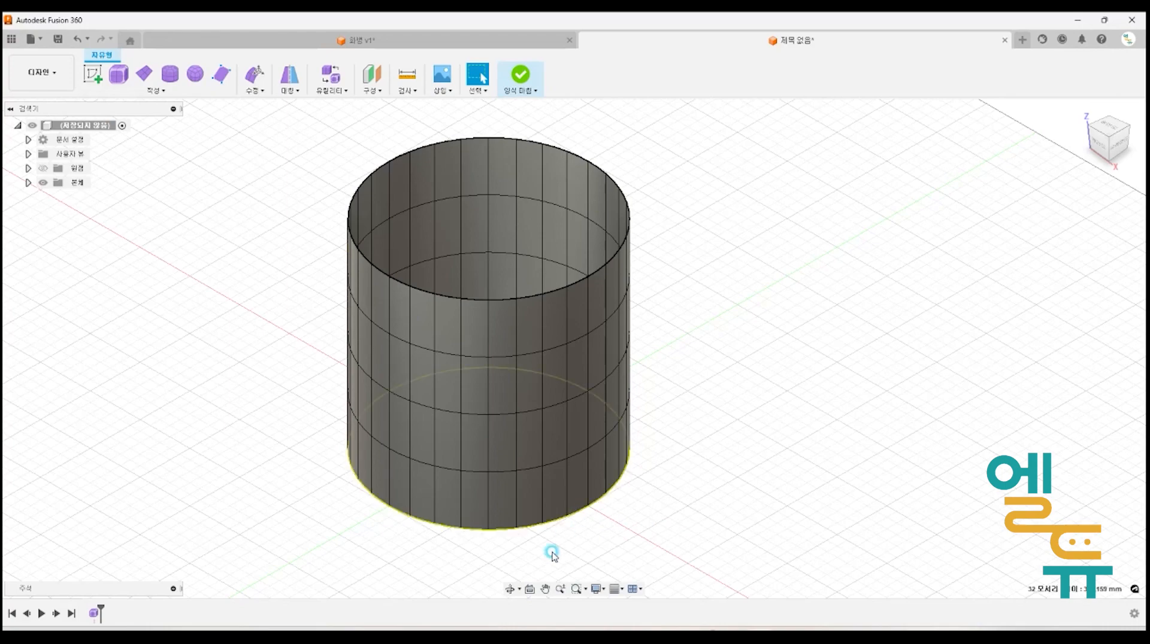
left_click(254, 74)
mouse_move(561, 474)
middle_mouse_down("shift")
mouse_move(659, 479)
mouse_move(584, 464)
mouse_move(560, 479)
middle_mouse_up("shift")
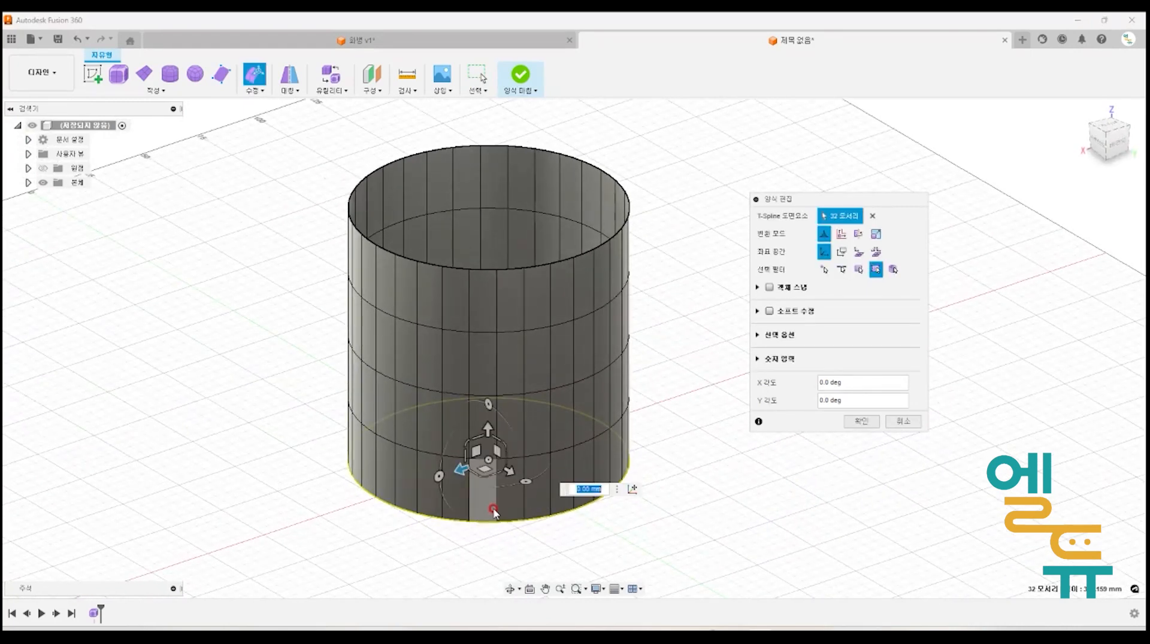
scroll(482, 497, "up", 4)
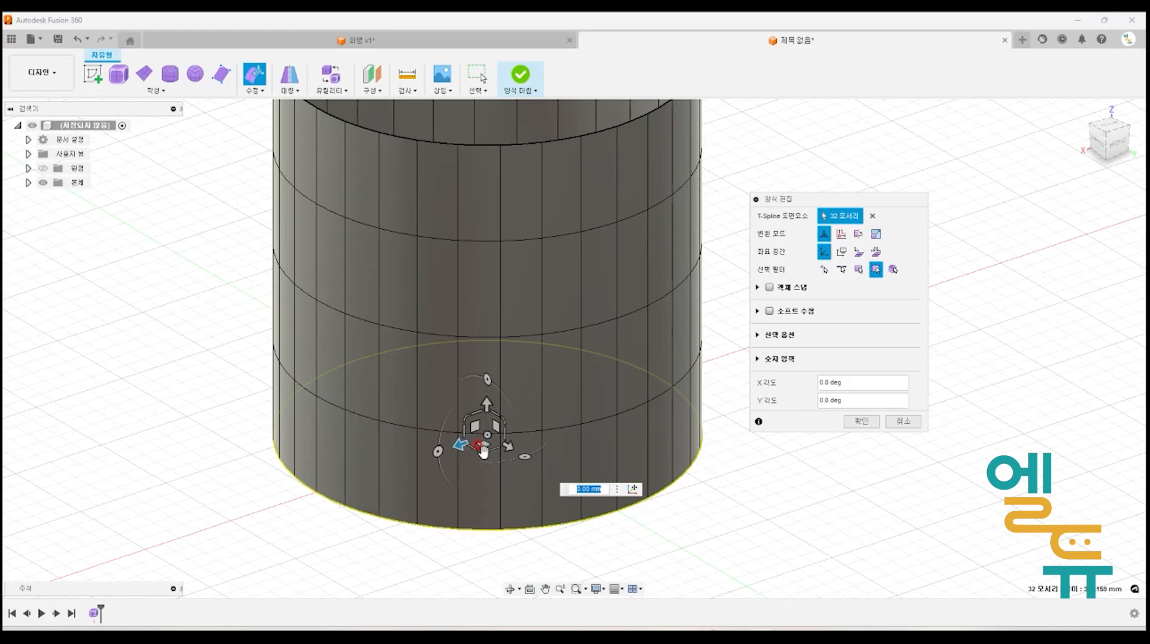
middle_click_drag(477, 479, 476, 515, "shift")
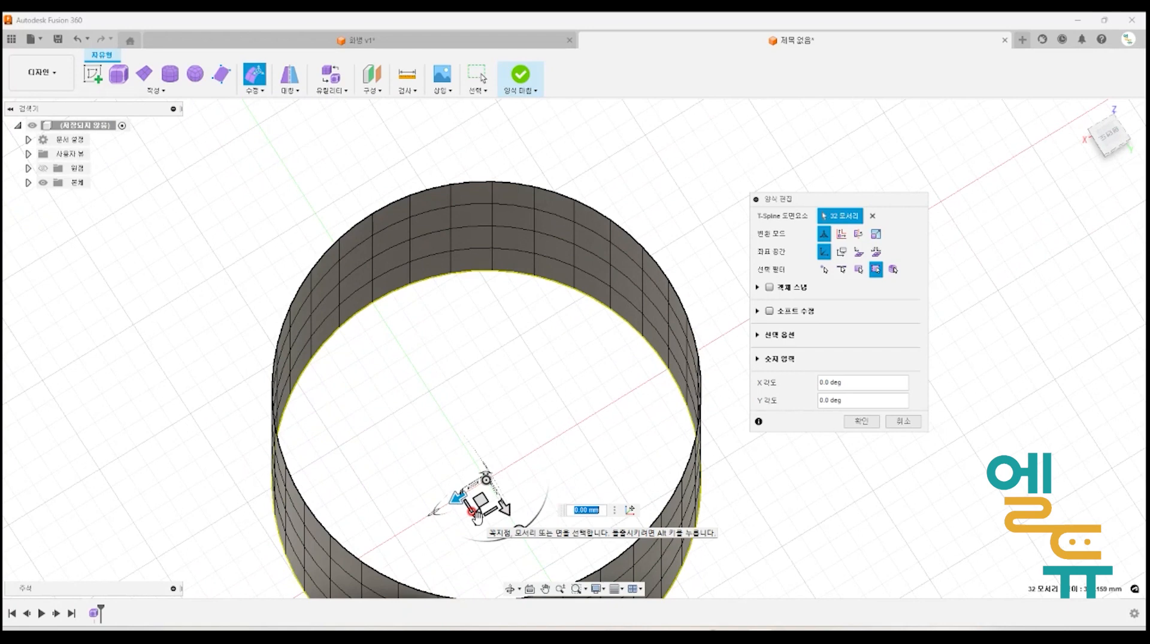
left_click_drag(476, 516, 477, 517)
mouse_move(478, 514)
left_mouse_down()
mouse_move(482, 483)
mouse_move(487, 497)
left_mouse_up()
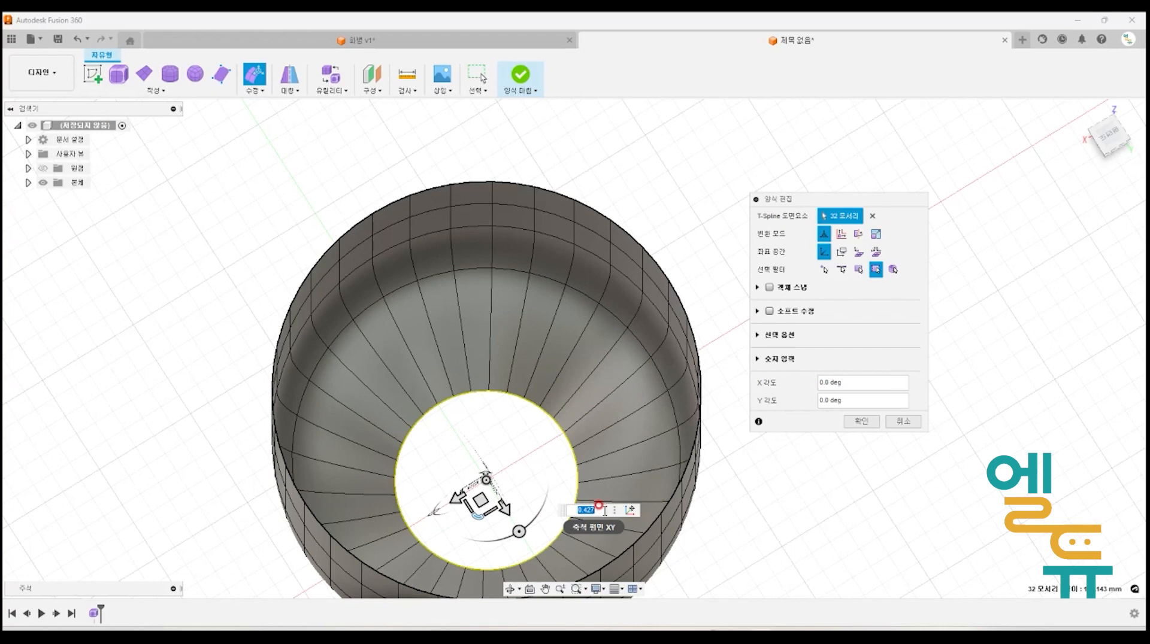
type("0.5")
key("Return")
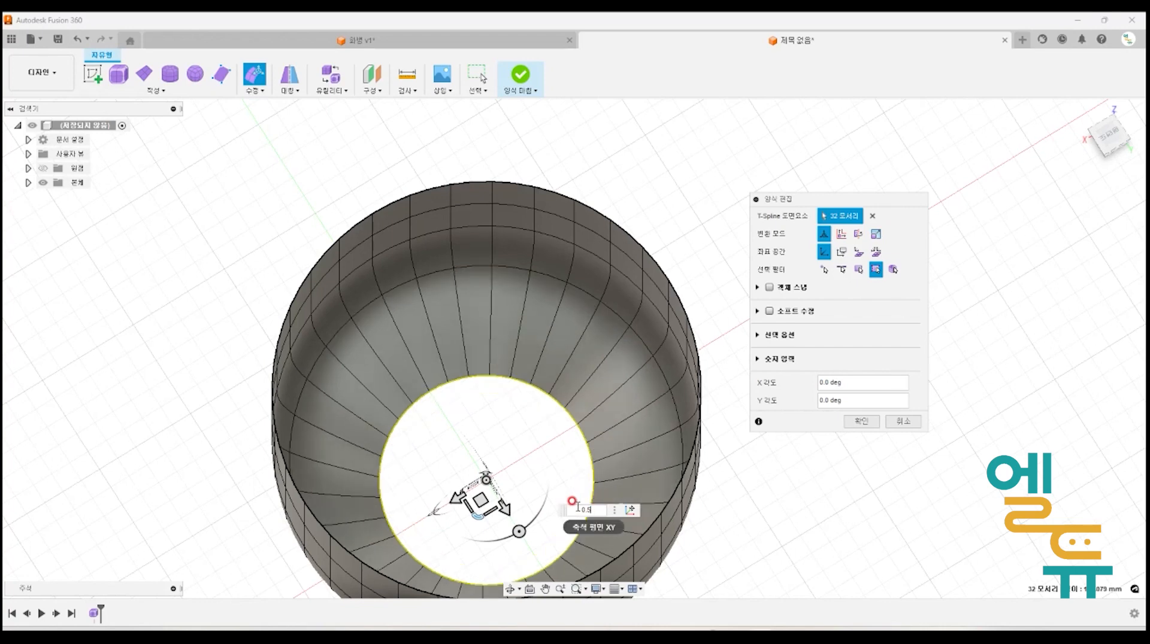
- Scale the first horizontal edge ring above the base by 1.25 in the XY plane to widen the vase's belly
middle_click_drag(502, 352, 508, 283)
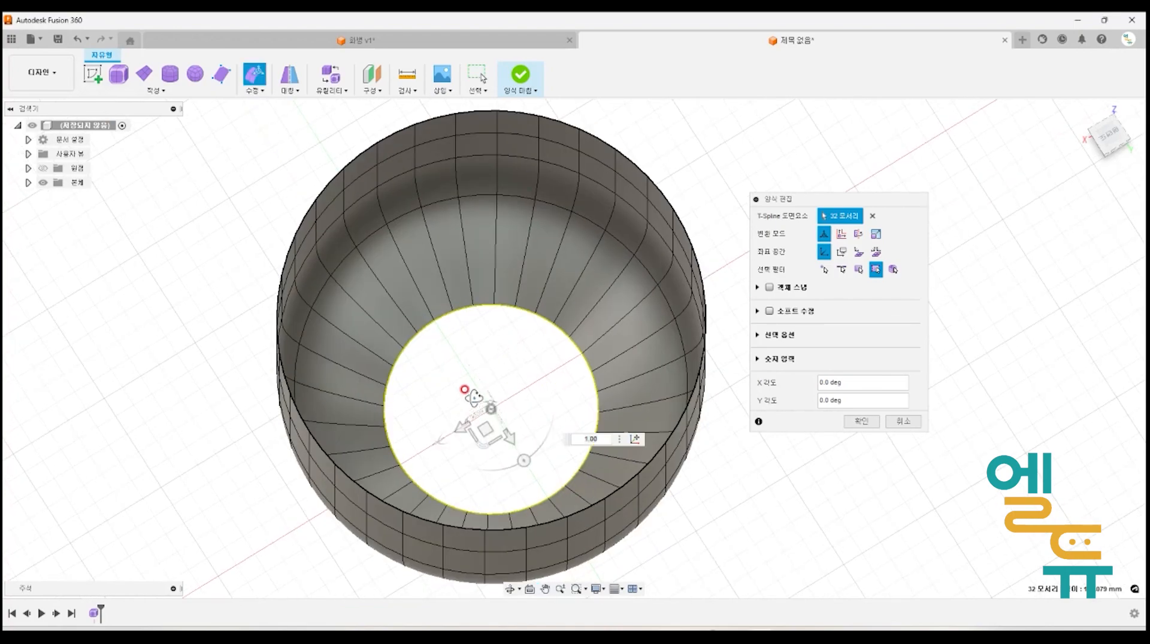
middle_click_drag(464, 389, 475, 362, "shift")
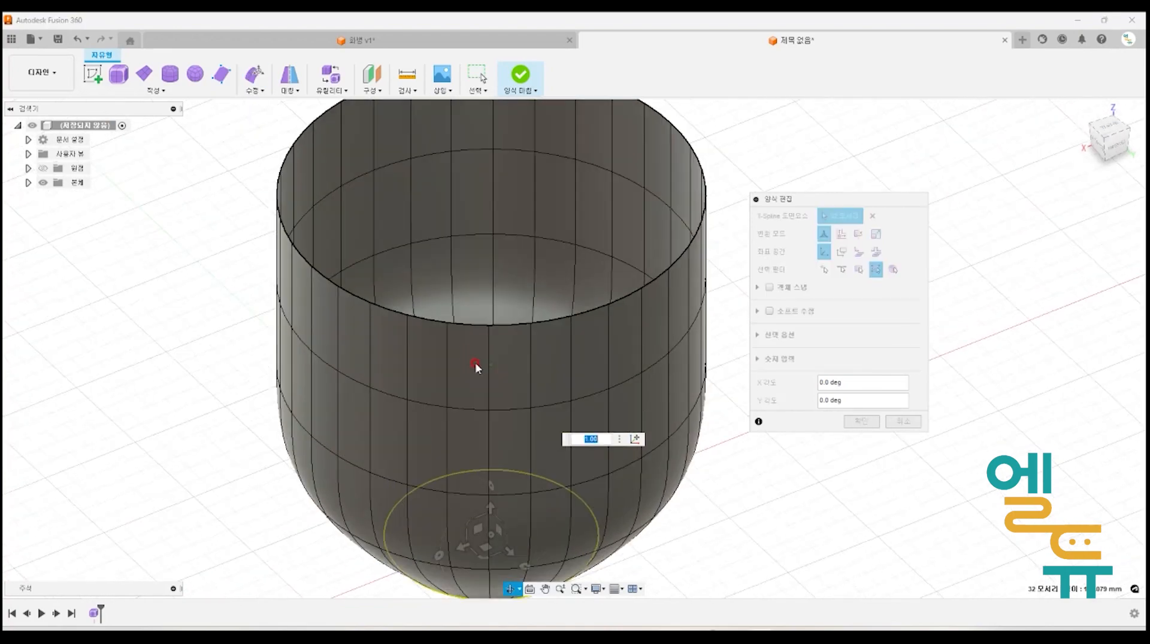
double_click(358, 541)
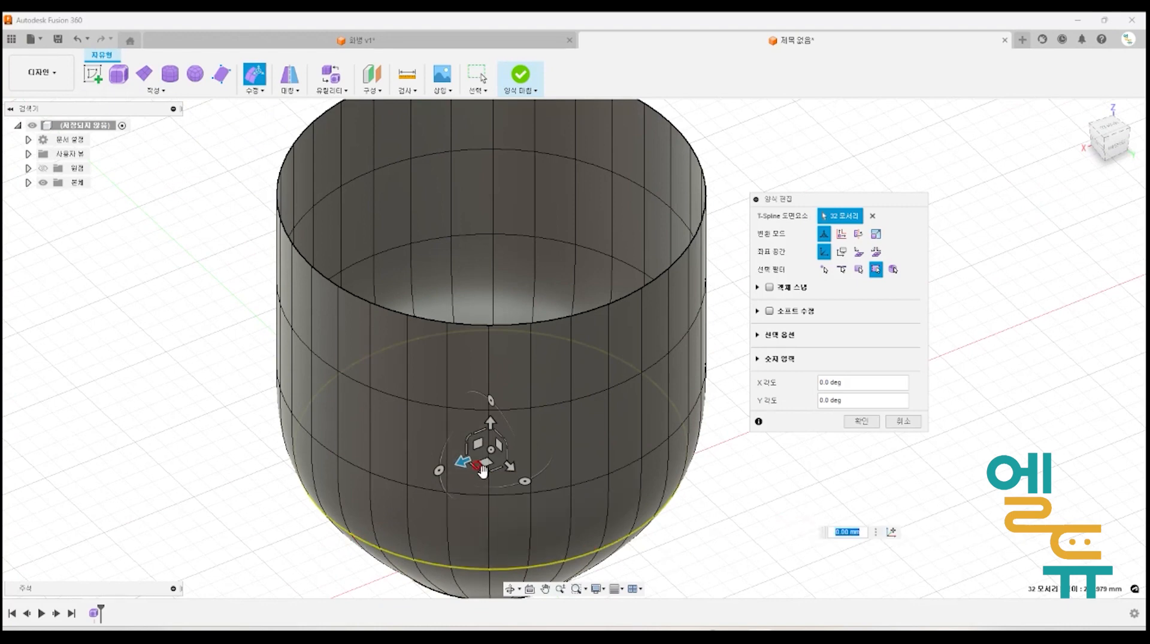
left_click_drag(482, 472, 482, 476)
type(".2")
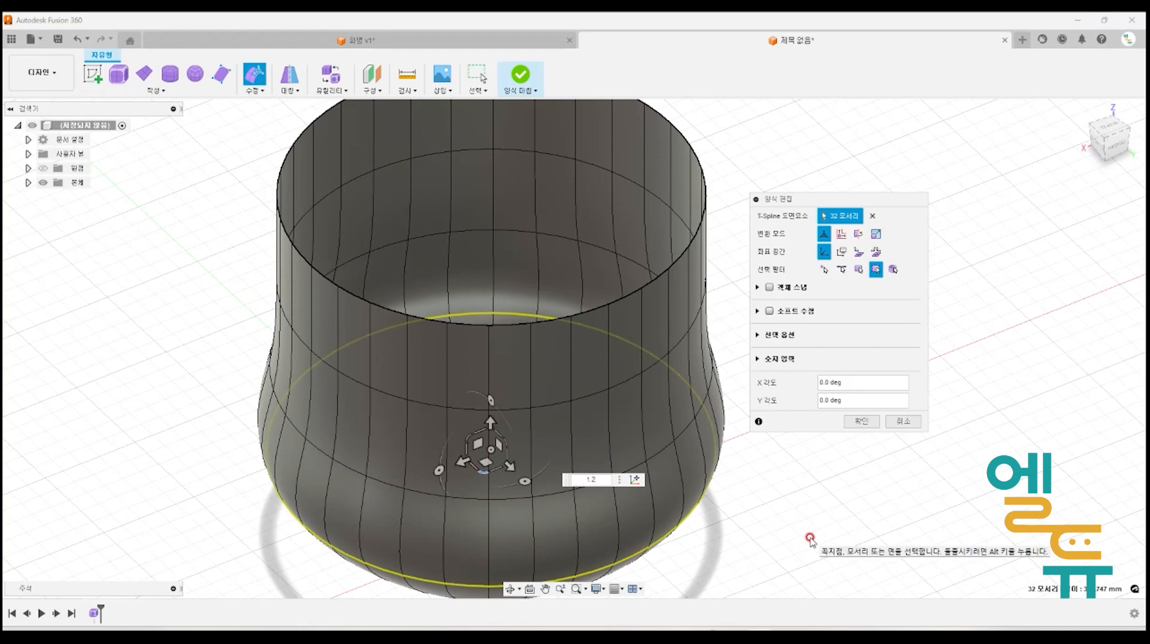
type("5")
key("Return")
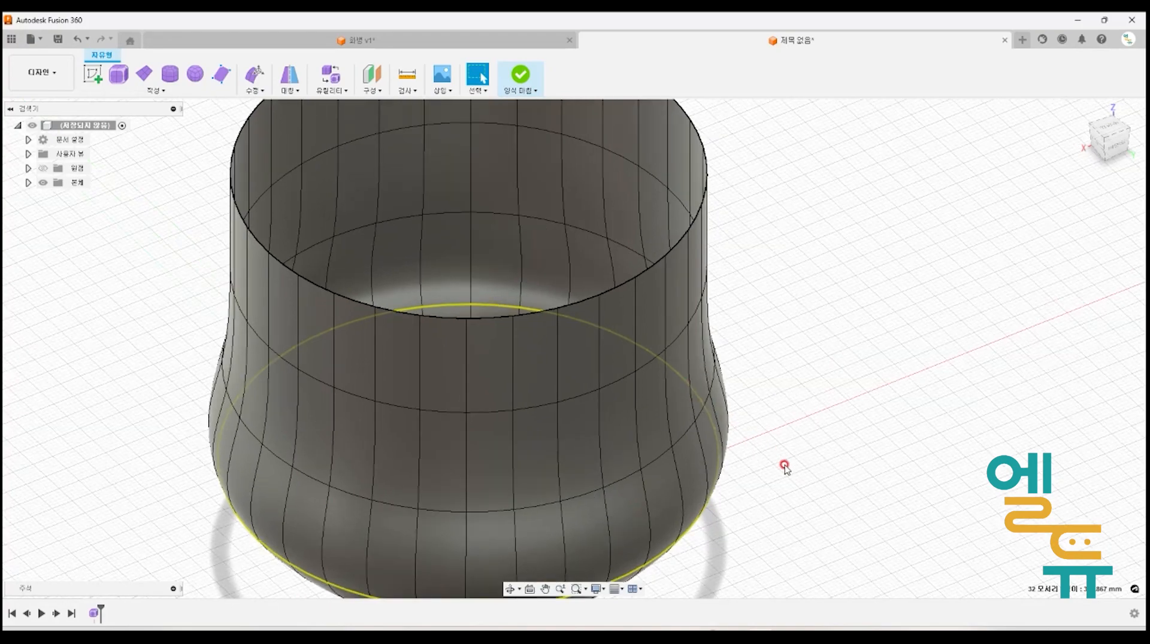
middle_click_drag(785, 465, 772, 429, "shift")
key("Escape")
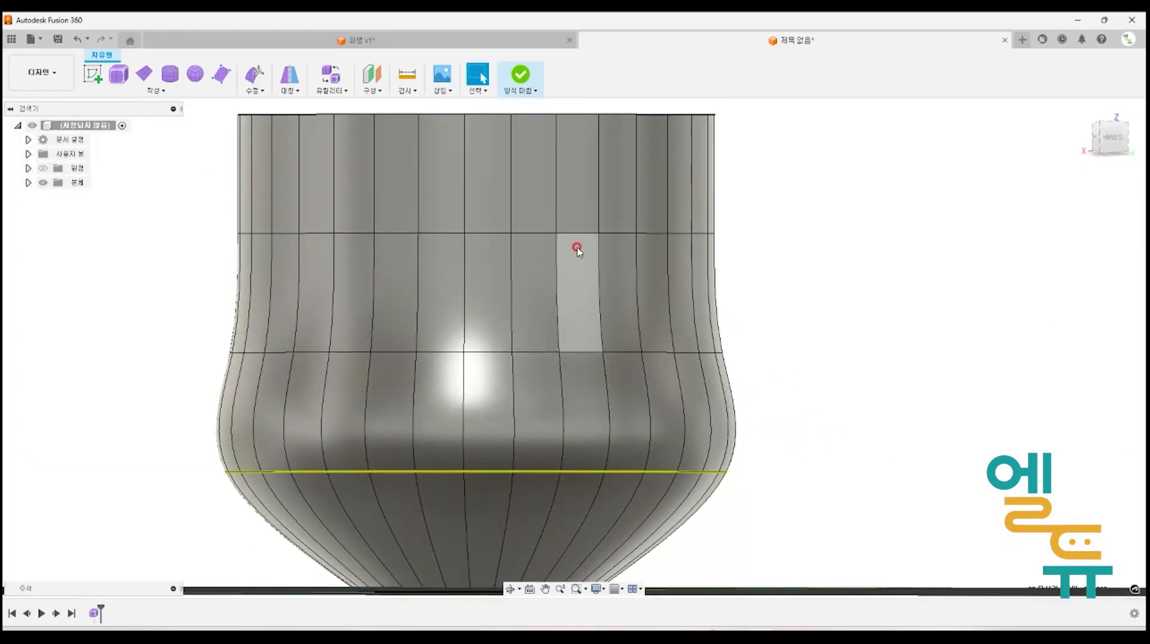
- Scale the edge ring just below the rim to less than half its diameter in the XY plane to form the neck
double_click(525, 234)
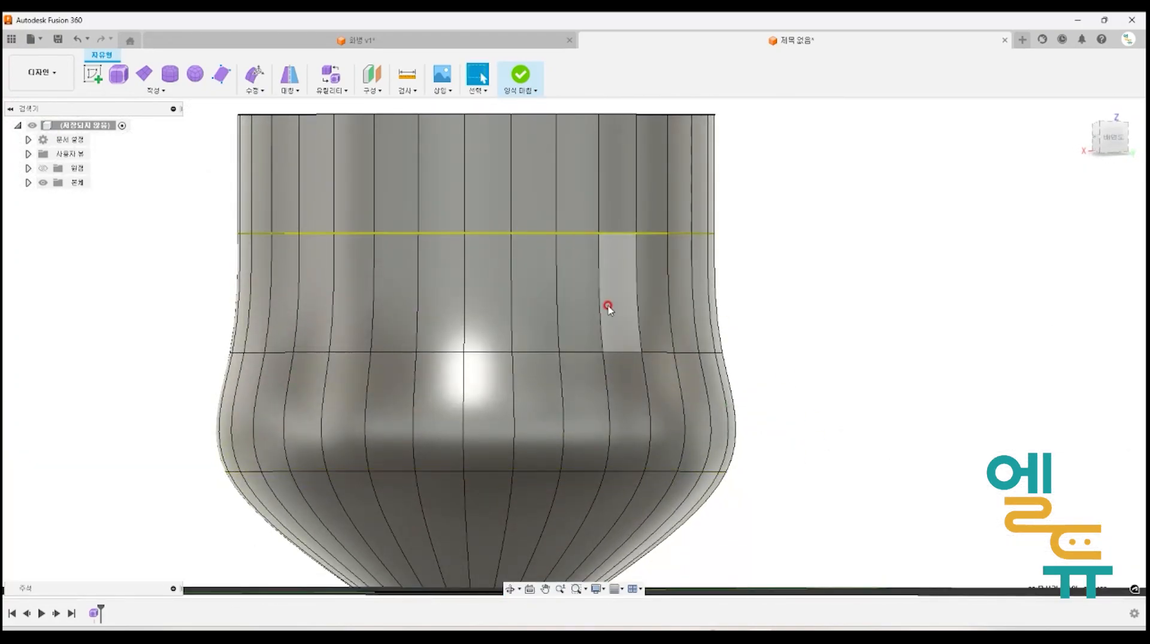
left_click(251, 74)
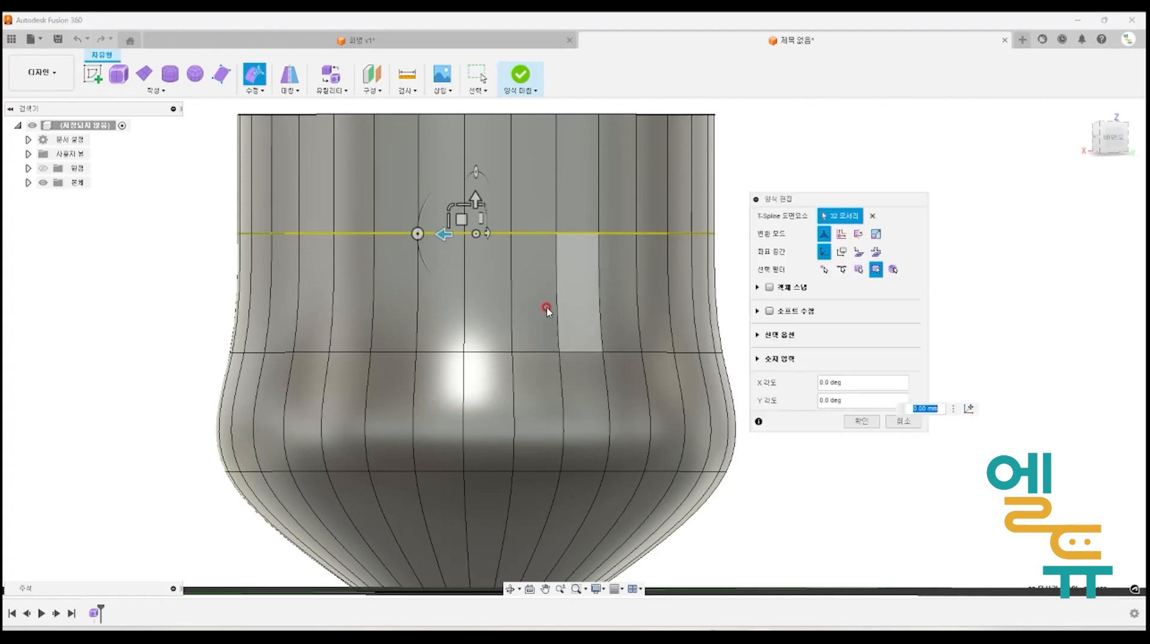
middle_click_drag(546, 308, 509, 346, "shift")
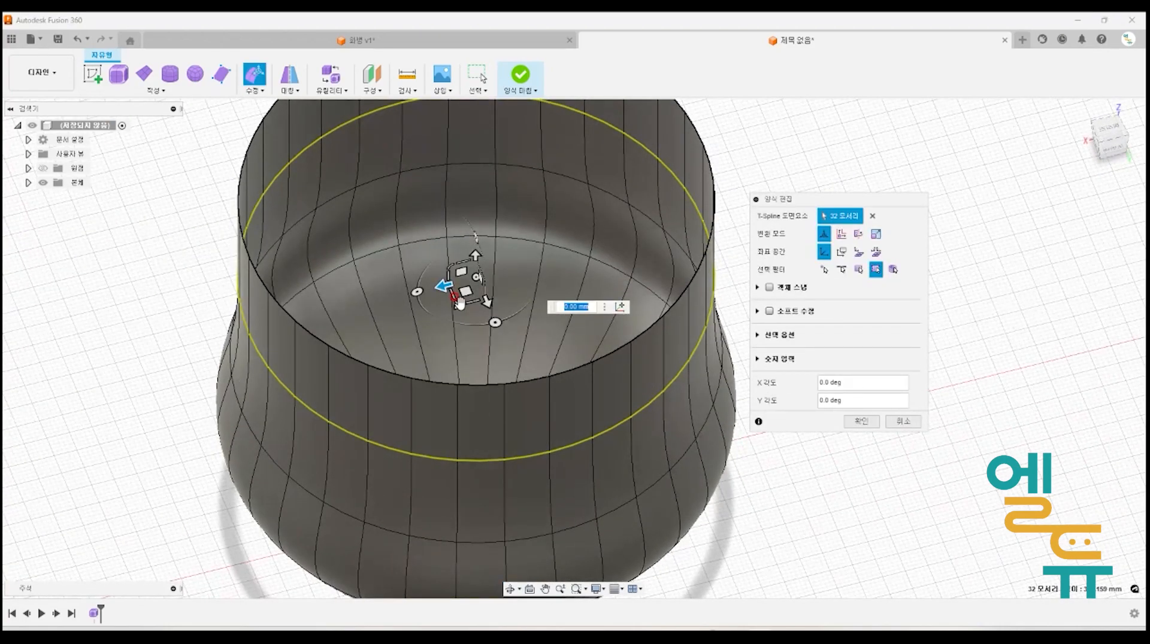
left_click(456, 302)
left_click_drag(457, 302, 502, 265)
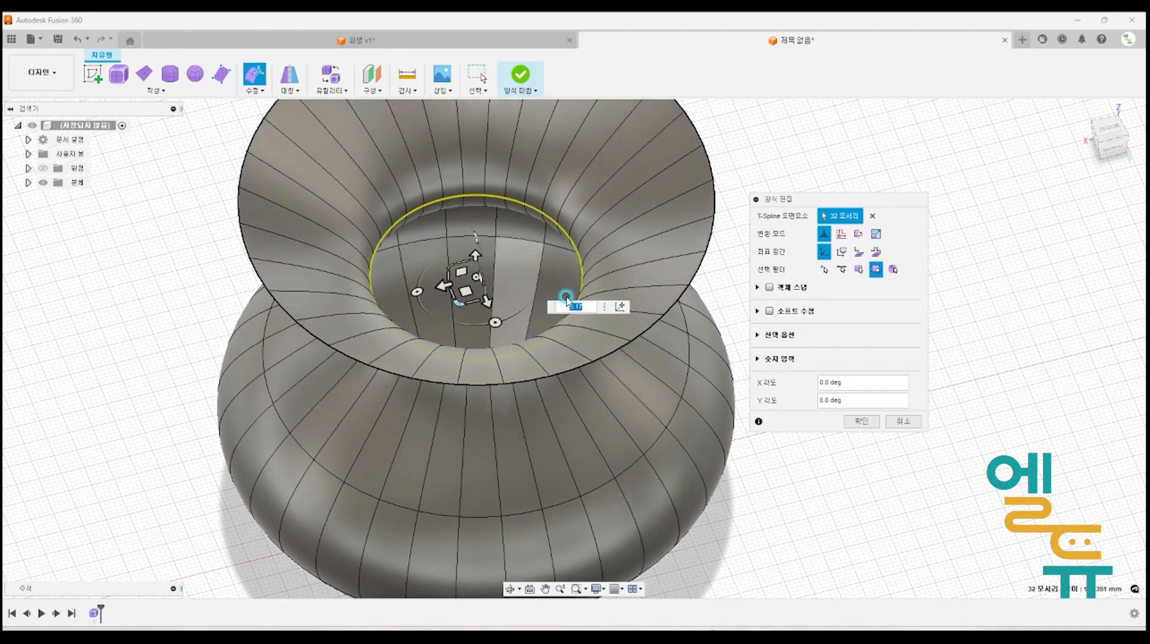
key("Return")
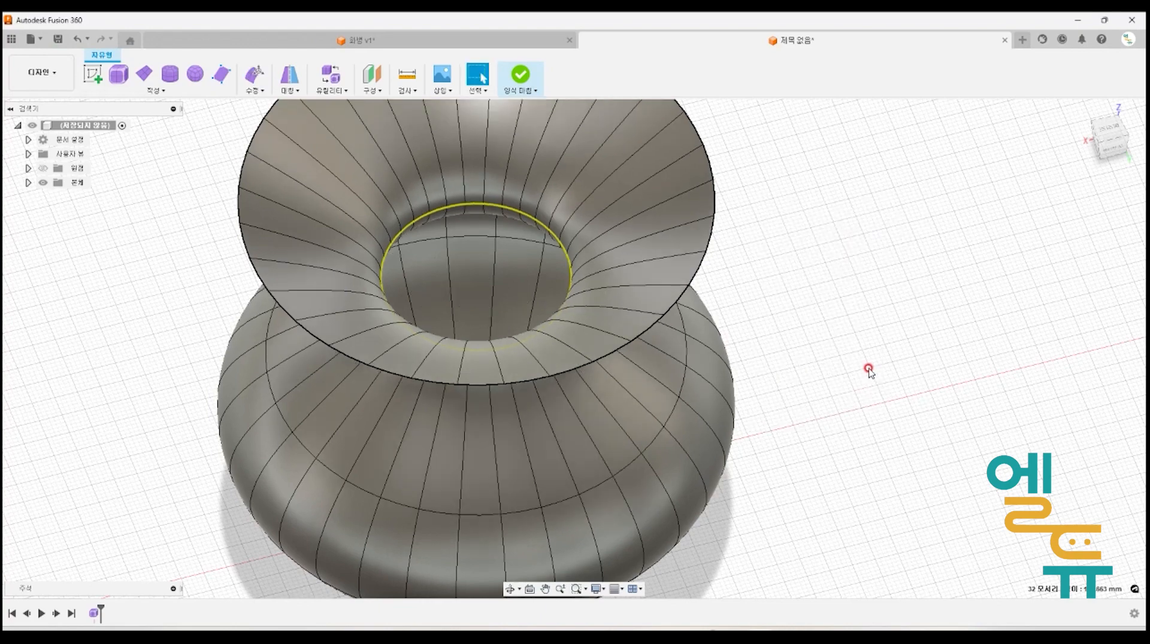
left_click(762, 351)
- Scale the top rim edge loop in the XY plane by a factor of 0.5
middle_click_drag(762, 352, 780, 336, "shift")
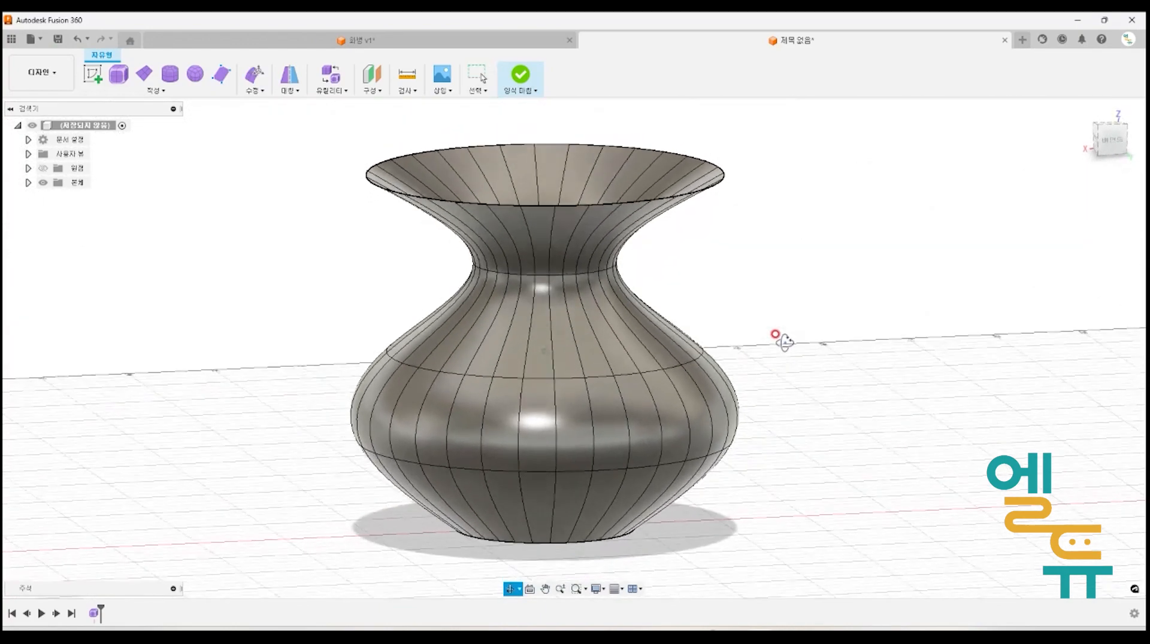
double_click(588, 146)
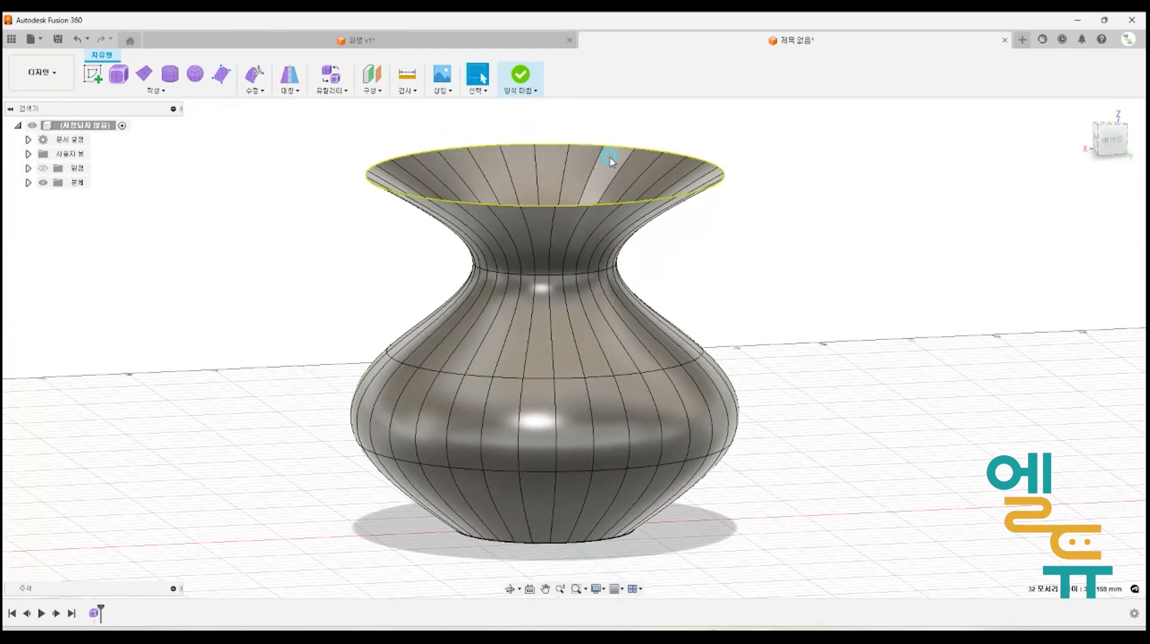
left_click(255, 74)
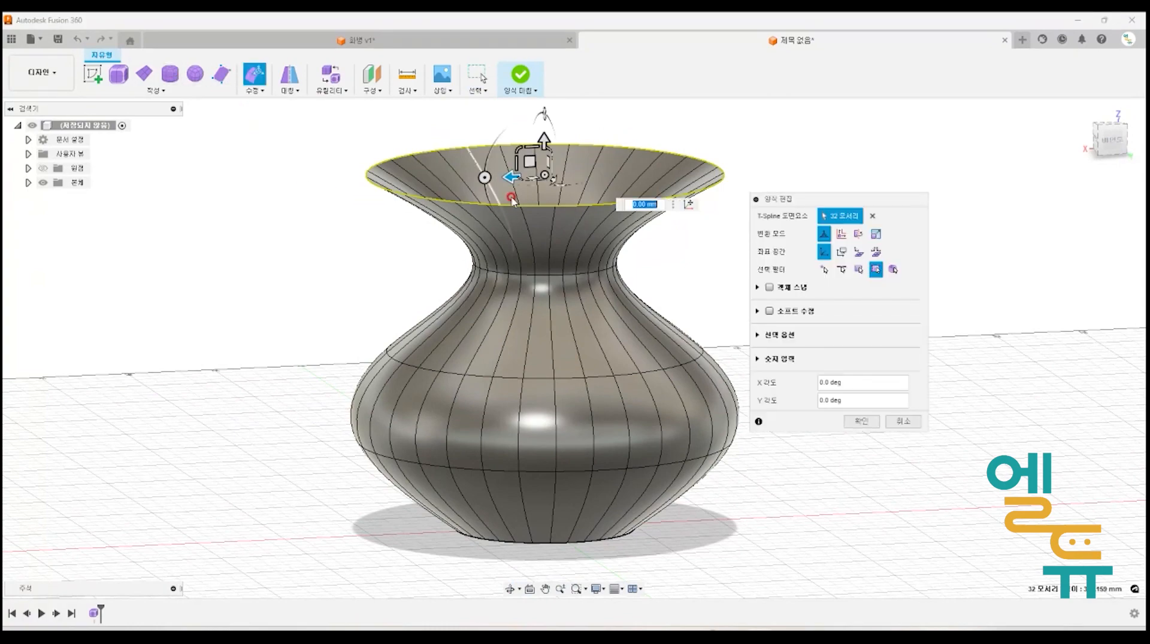
middle_click_drag(396, 156, 397, 199, "shift")
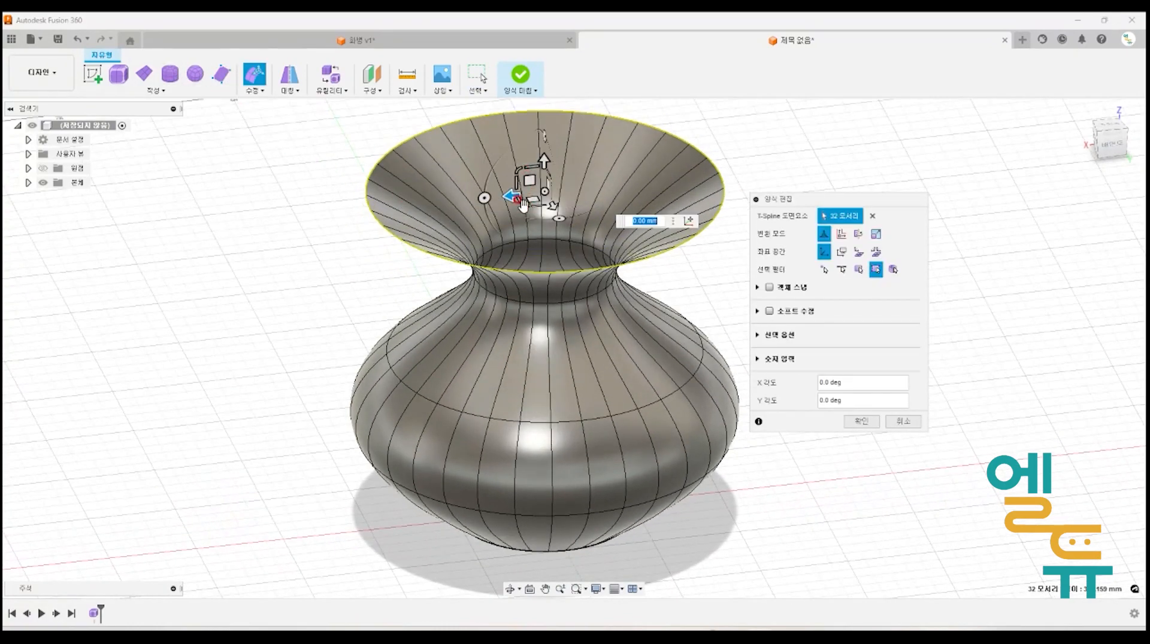
mouse_move(522, 205)
left_mouse_down()
mouse_move(524, 185)
mouse_move(538, 194)
left_mouse_up()
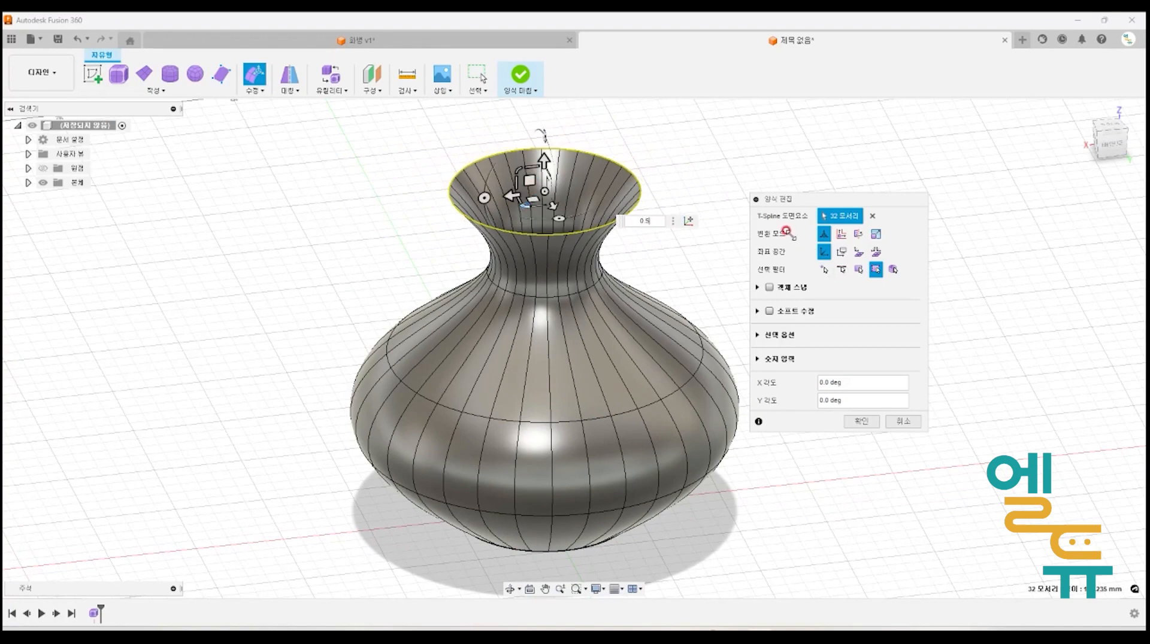
key("Return")
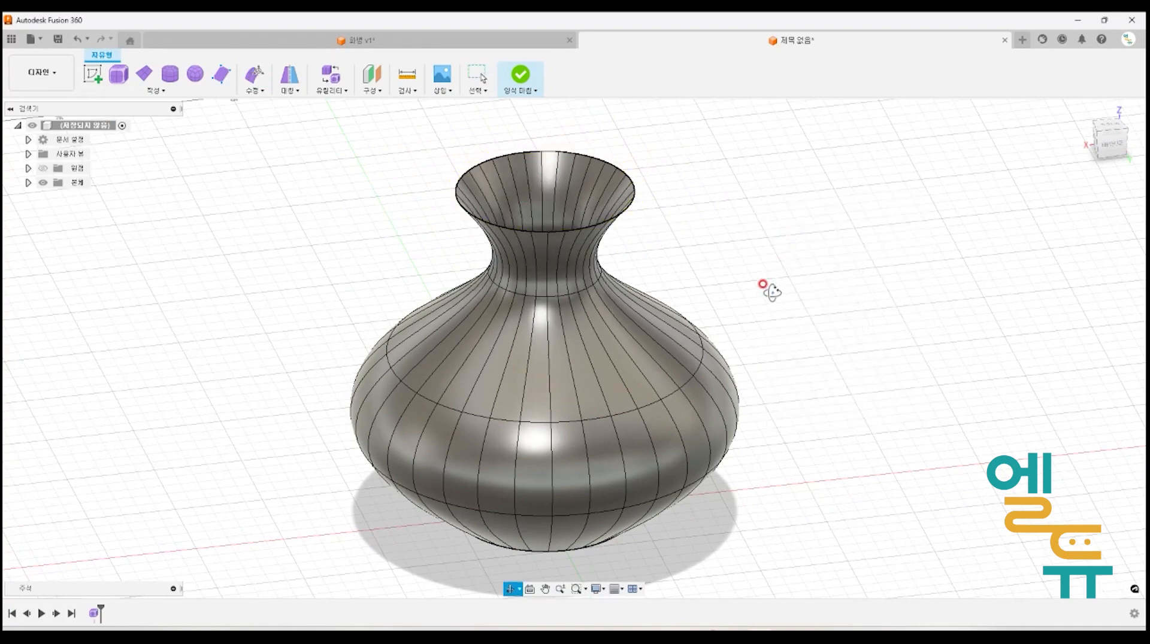
- Move the mid-height edge ring straight up 10 mm
middle_click_drag(764, 287, 774, 264, "shift")
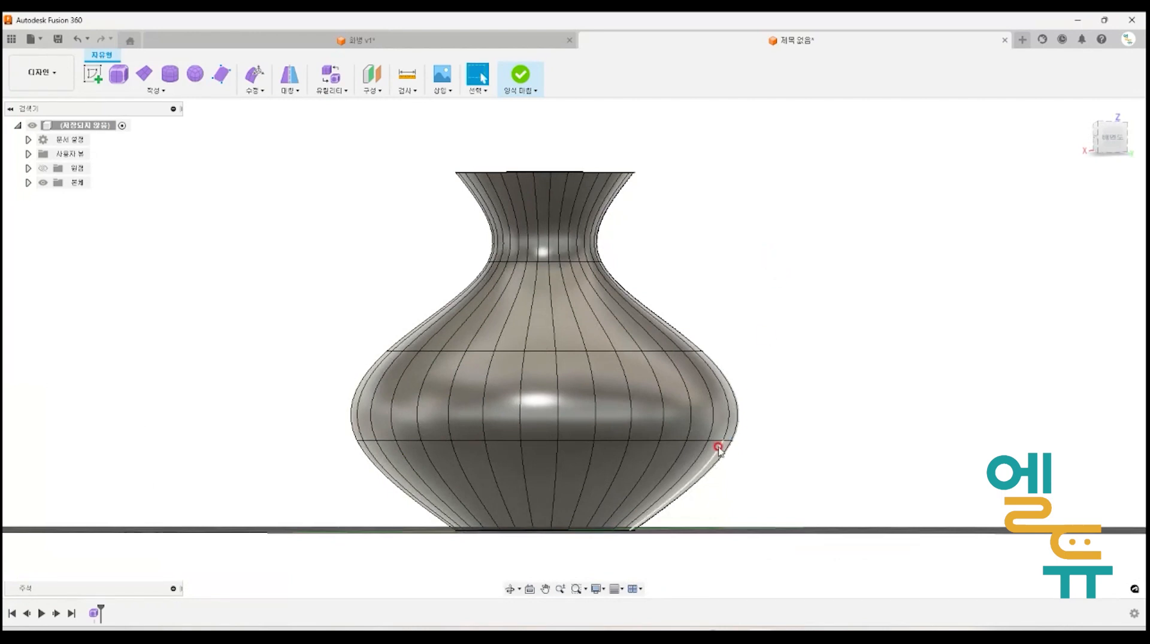
left_click(849, 348)
double_click(456, 350)
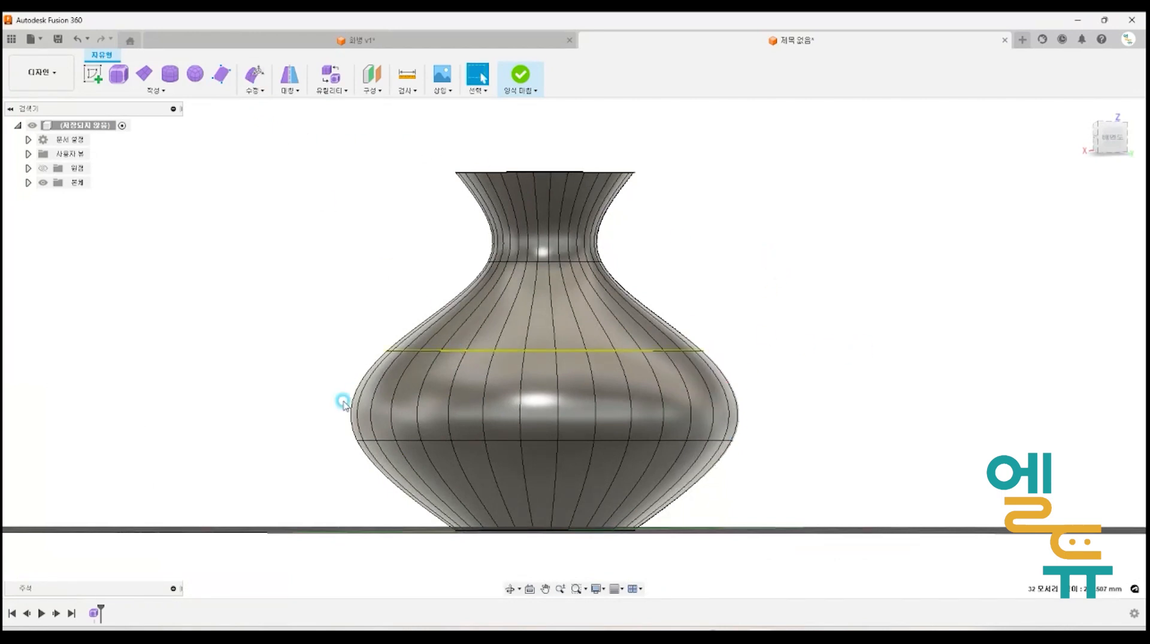
left_click(254, 74)
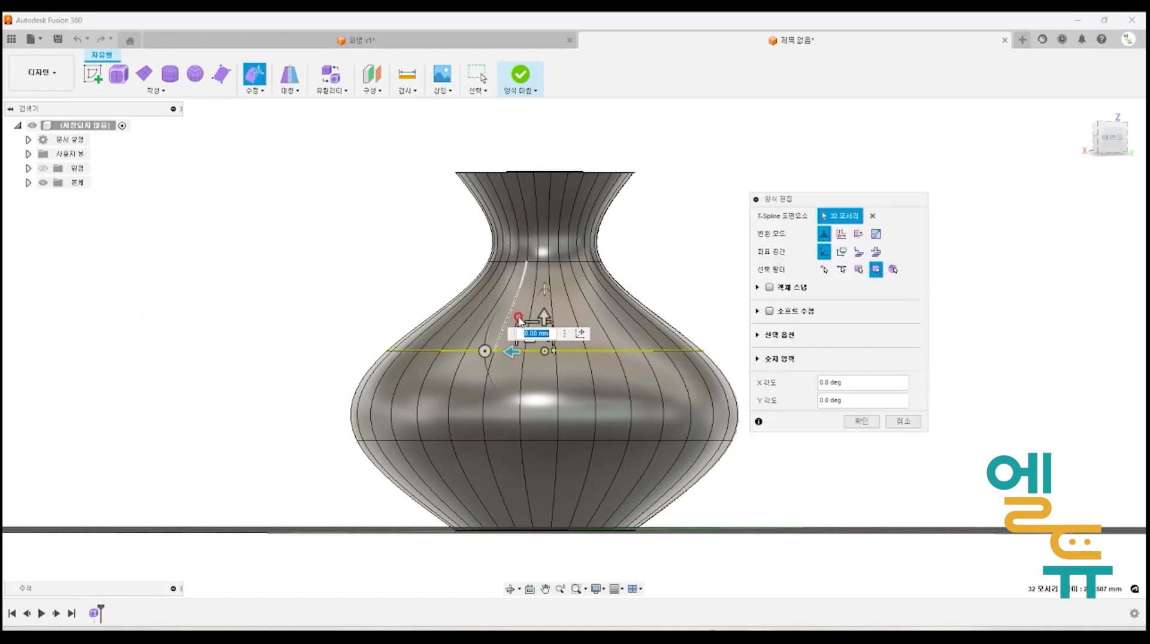
left_click_drag(544, 315, 546, 288)
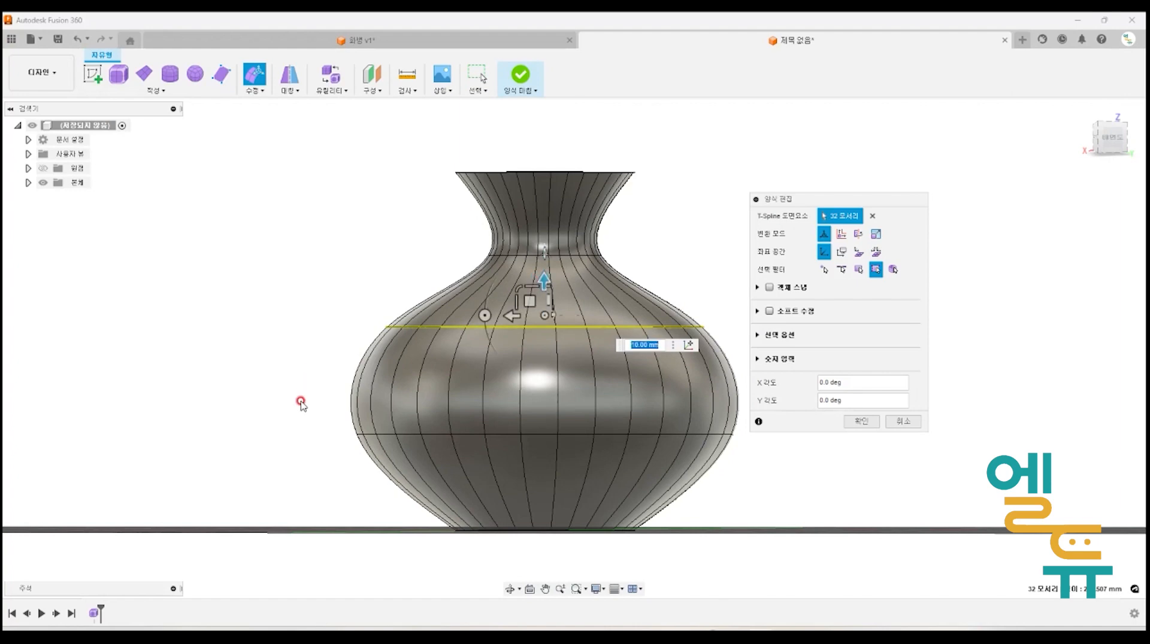
- Move the lower belly edge ring down 10 mm and clear the selection
double_click(432, 434)
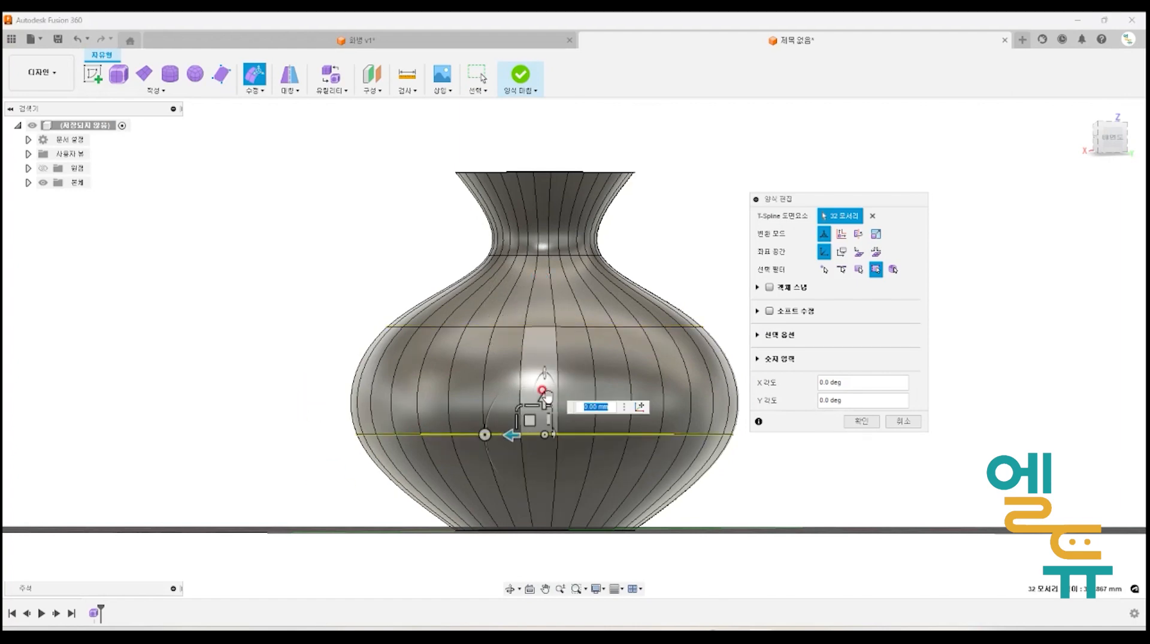
left_click_drag(544, 394, 545, 441)
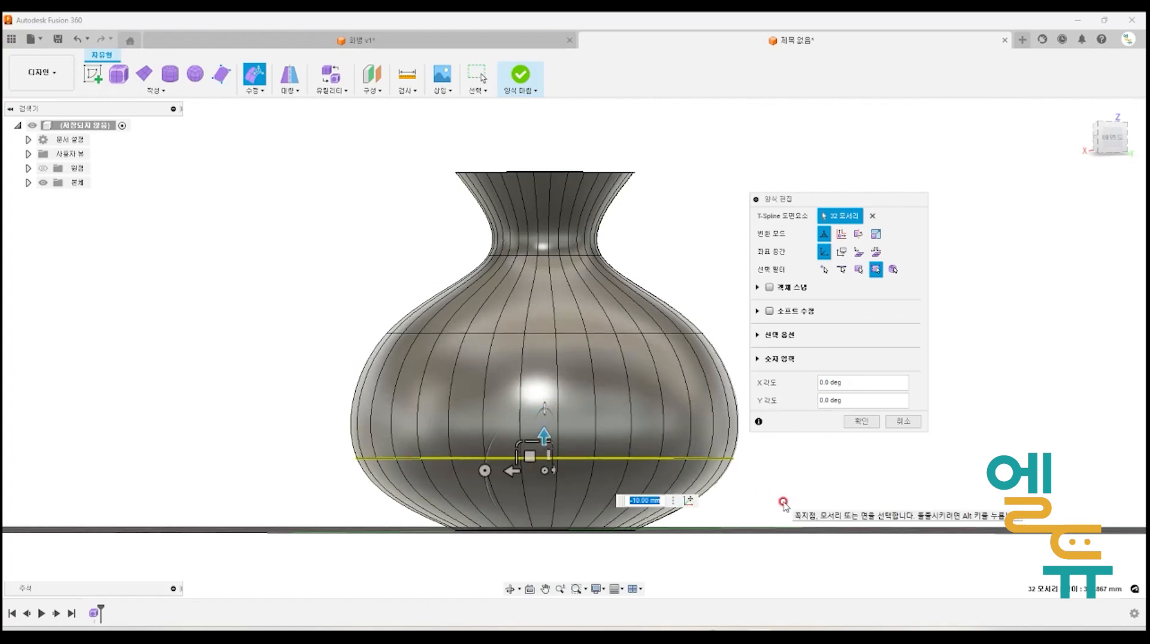
left_click(761, 504)
- In the top view, select every second vertical edge line around the vase and scale them in the XY plane by 0.6
middle_click_drag(778, 503, 756, 489, "shift")
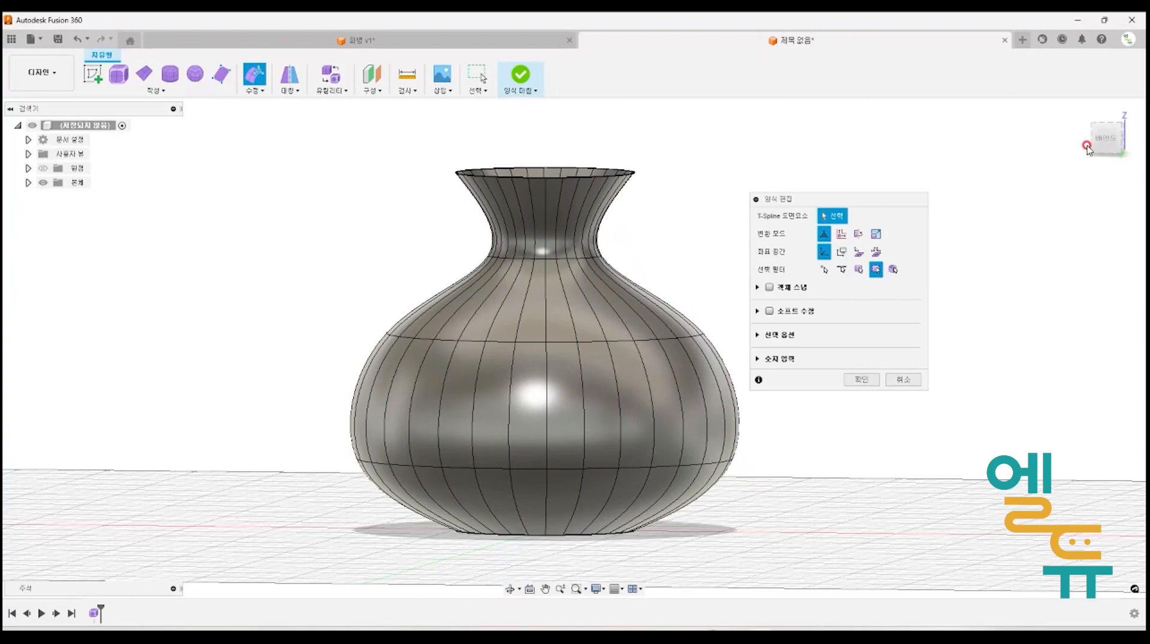
left_click(1081, 108)
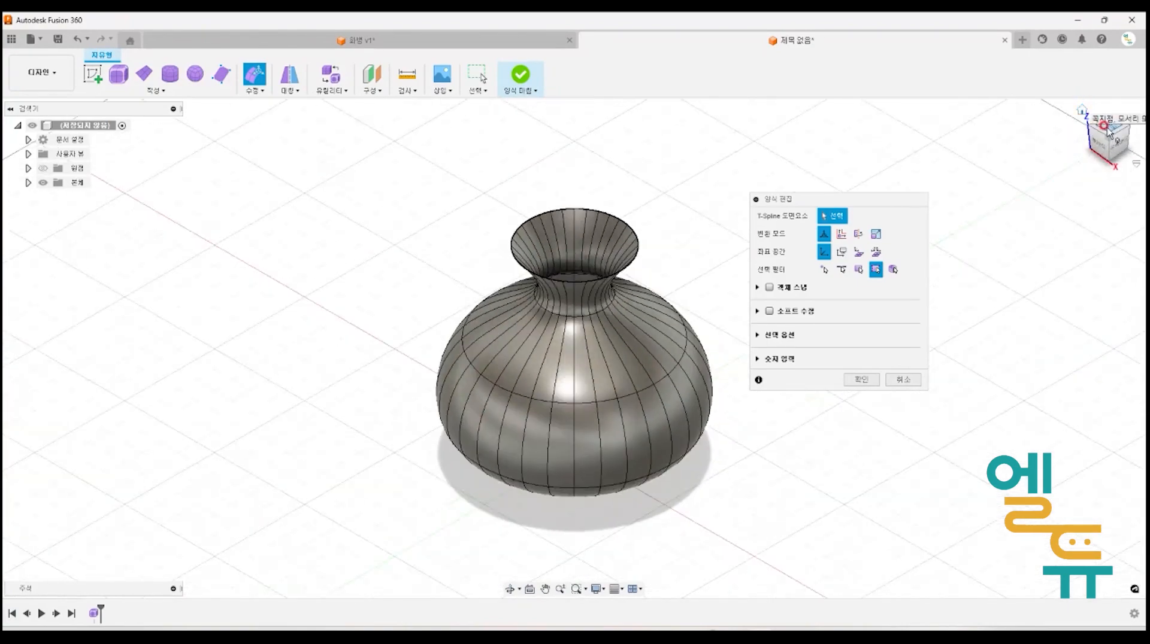
left_click(1108, 131)
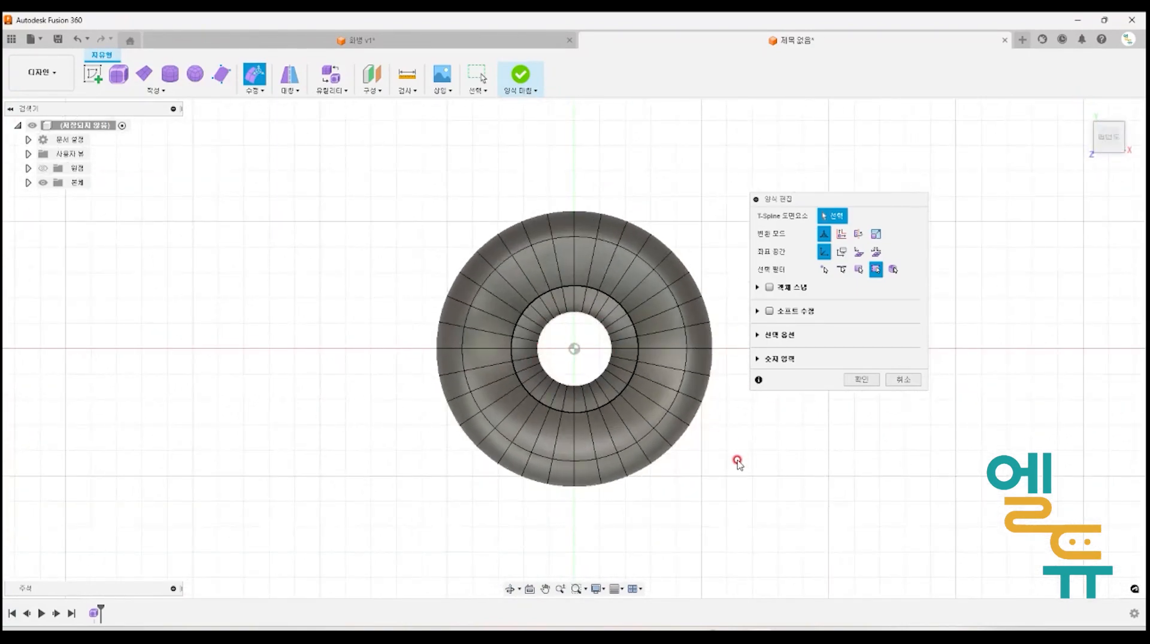
middle_click_drag(737, 462, 686, 471)
scroll(557, 281, "up", 1)
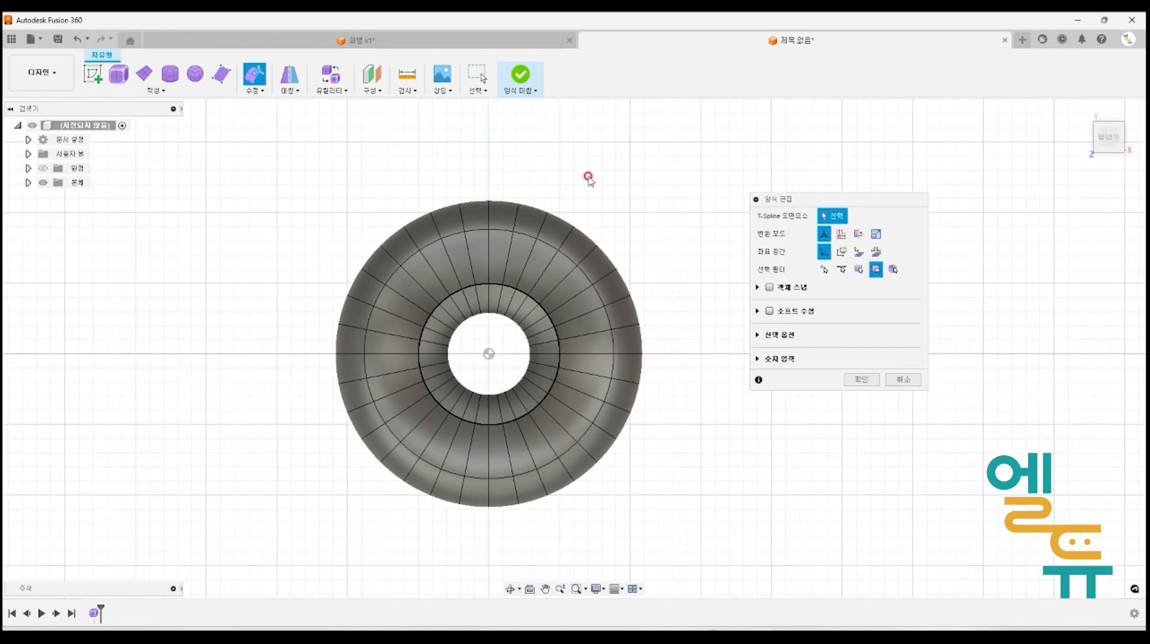
double_click(488, 248)
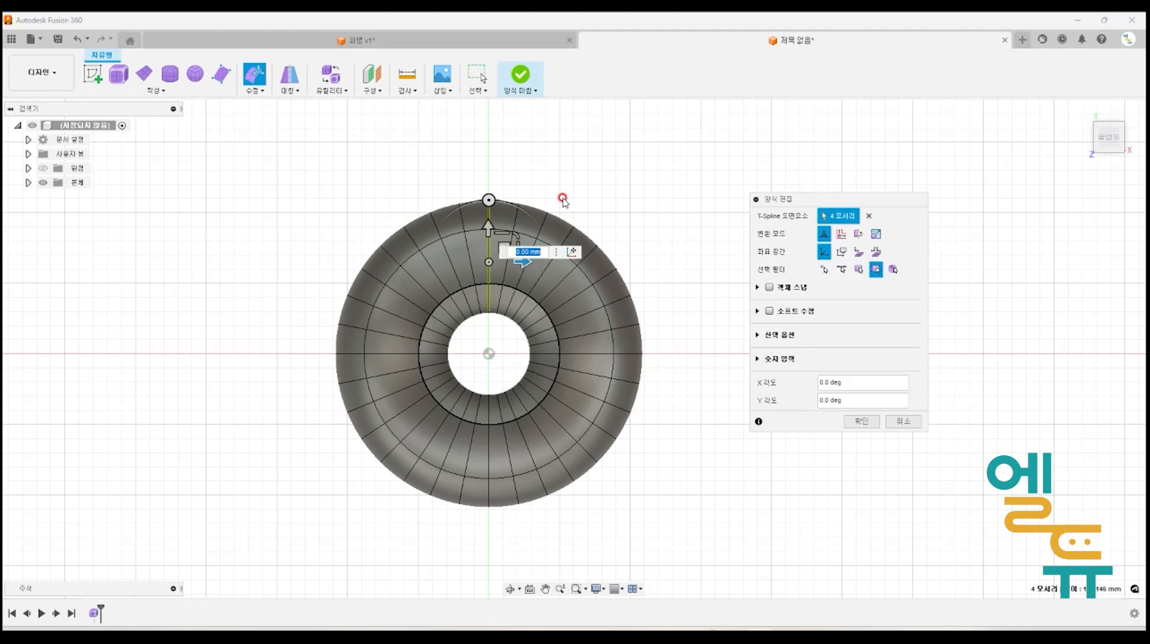
double_click(541, 227, "shift")
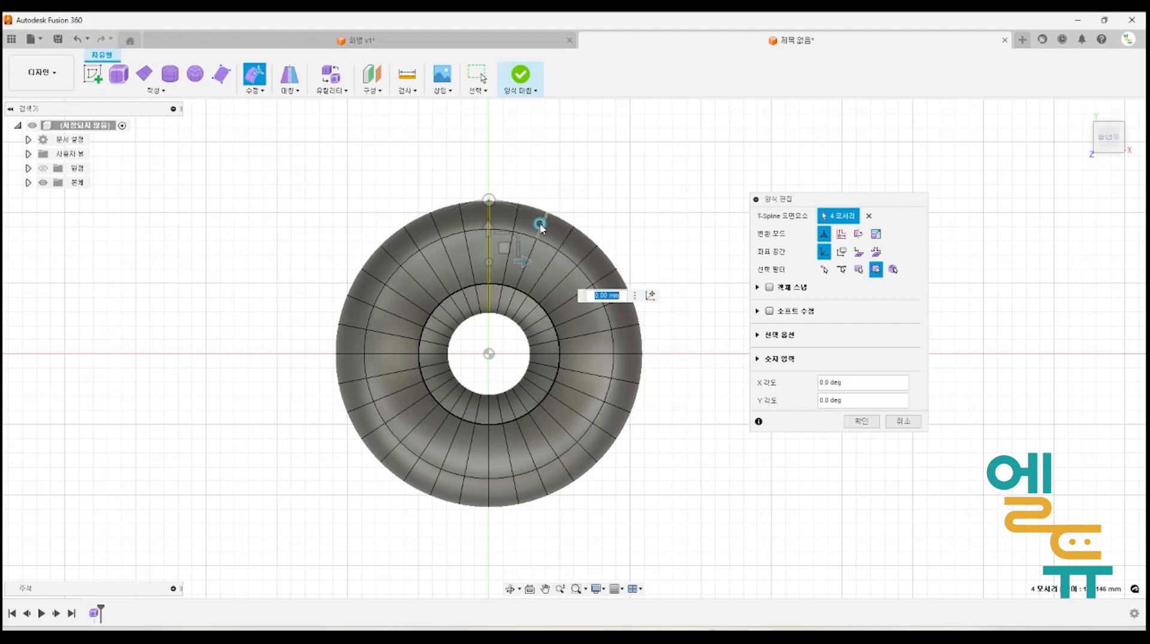
double_click(556, 288, "shift")
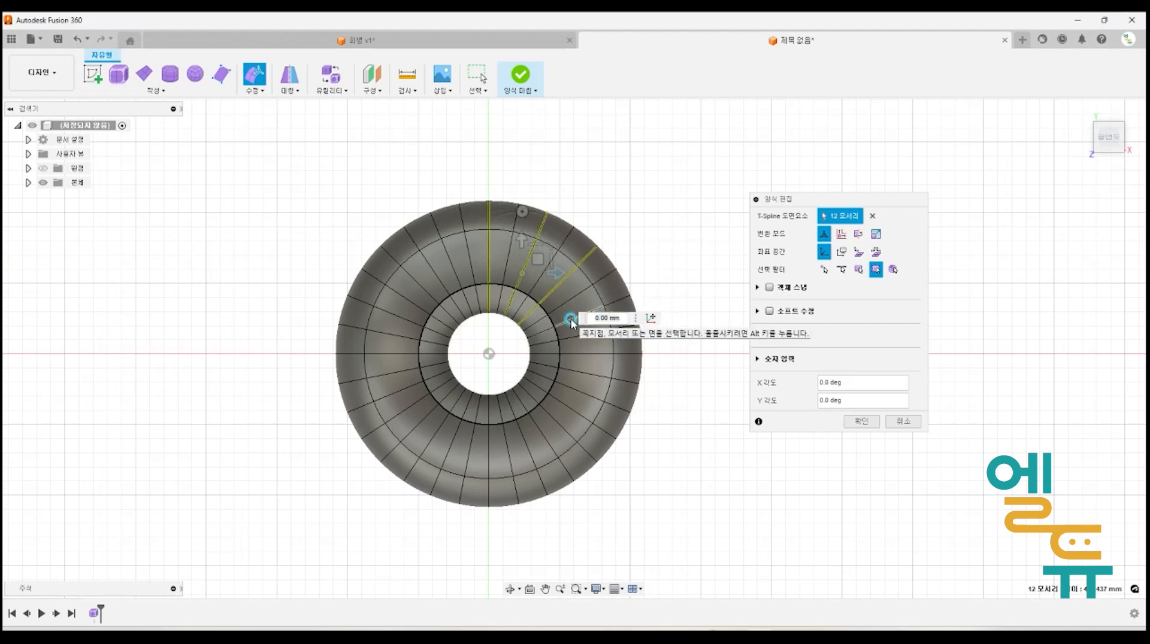
double_click(576, 318, "shift")
double_click(567, 354, "shift")
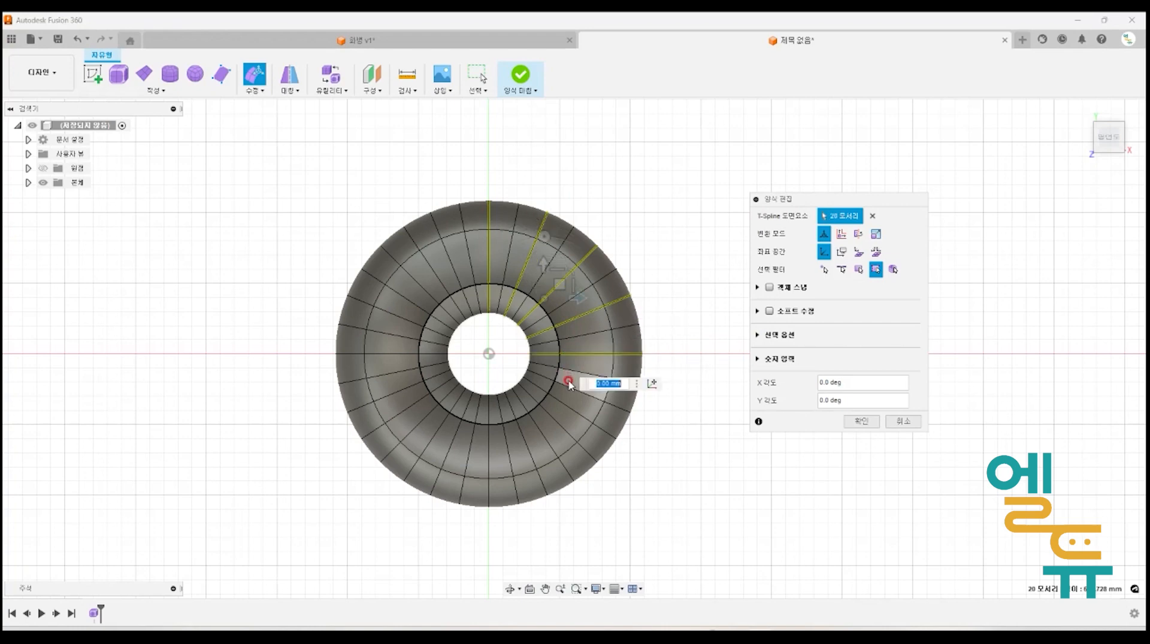
double_click(569, 389, "shift")
double_click(548, 417, "shift")
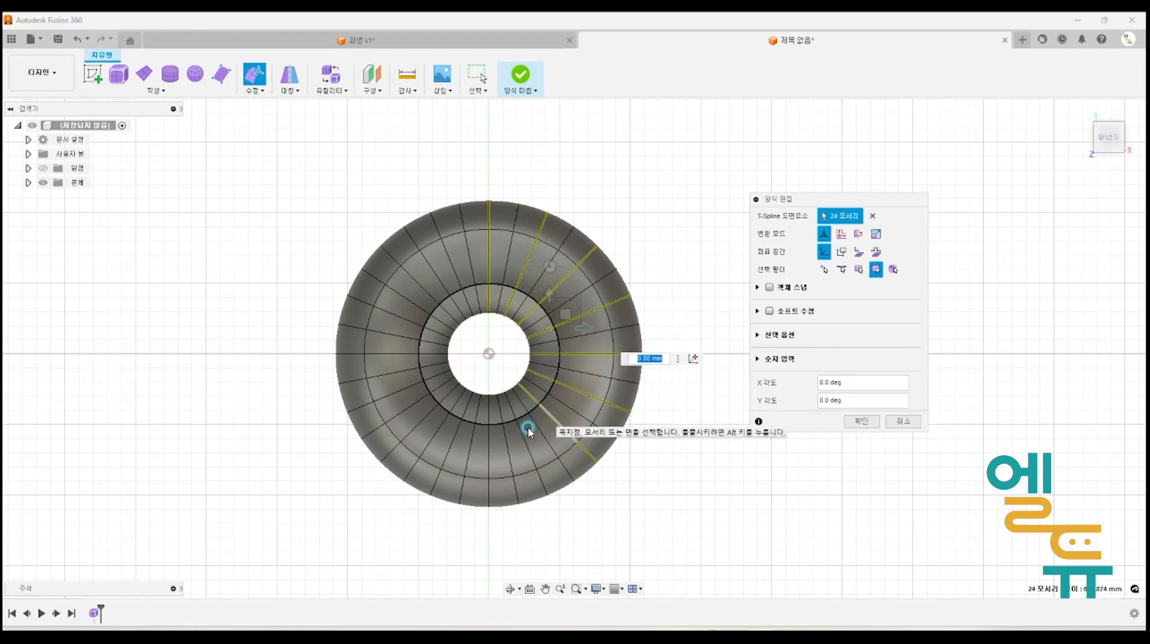
double_click(520, 426, "shift")
double_click(487, 452, "shift")
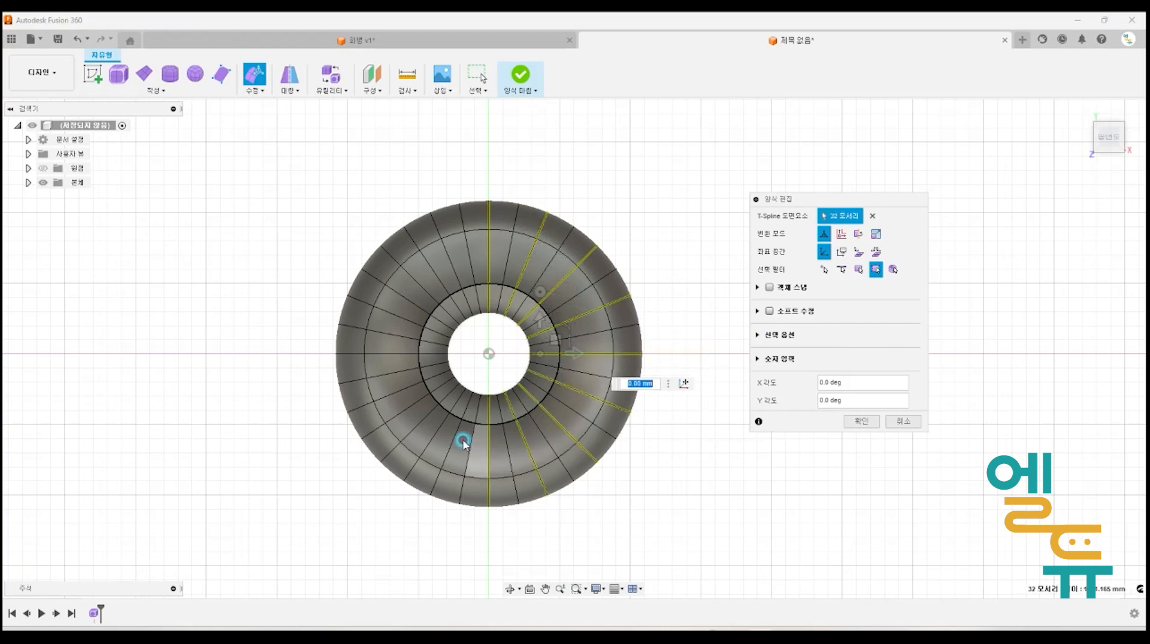
double_click(452, 441, "shift")
double_click(419, 422, "shift")
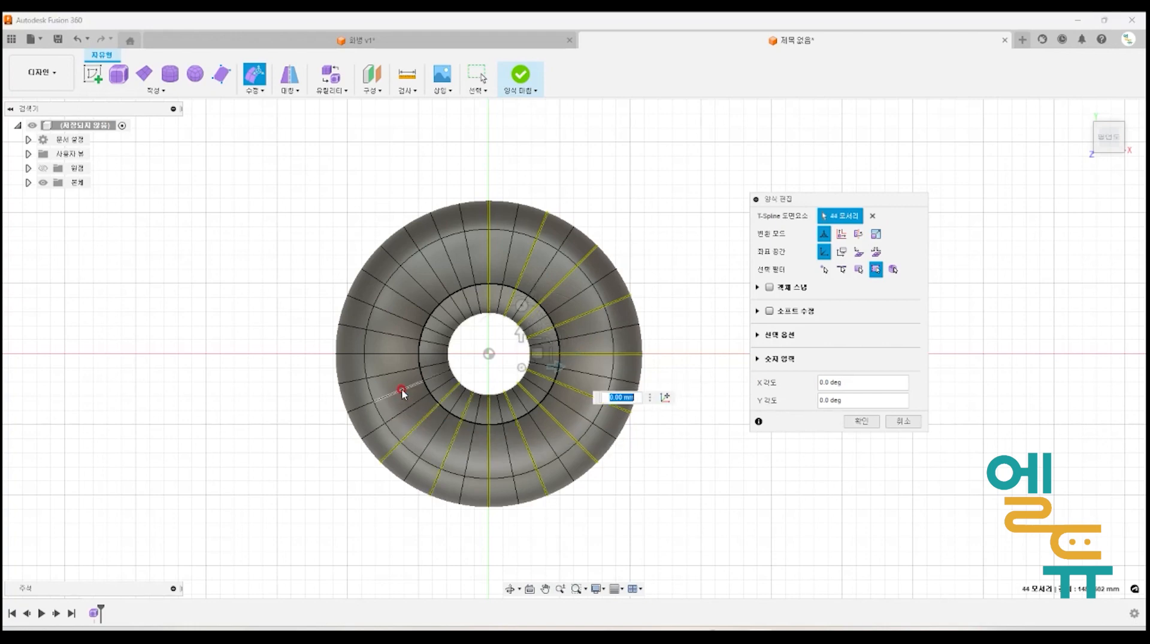
double_click(403, 393, "shift")
double_click(401, 354, "shift")
double_click(408, 319, "shift")
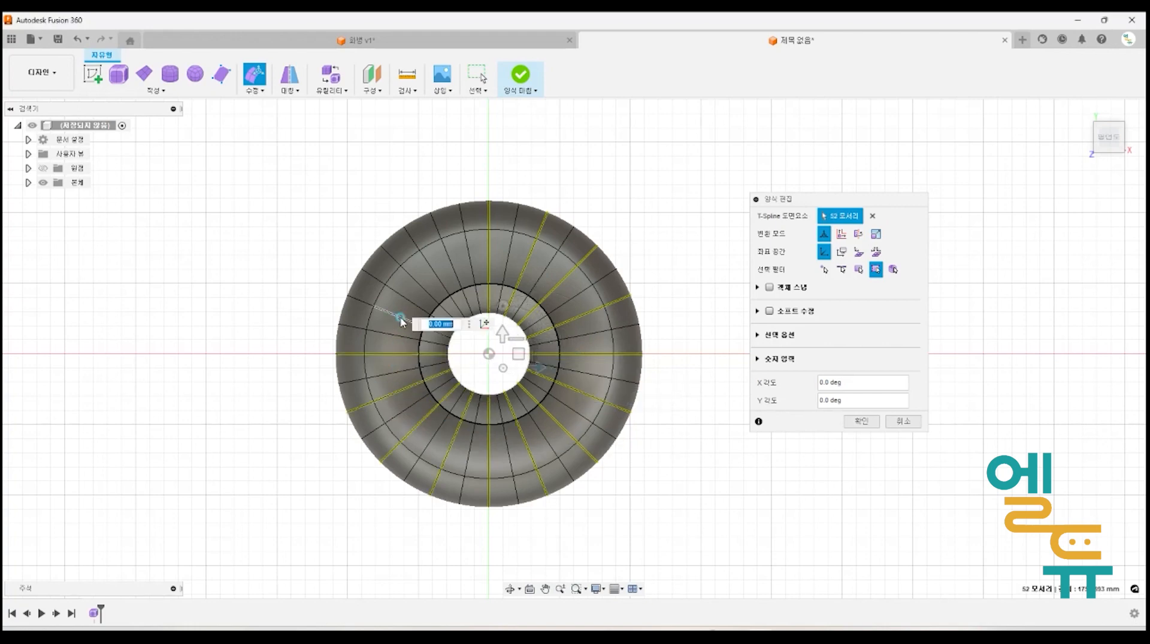
double_click(423, 293, "shift")
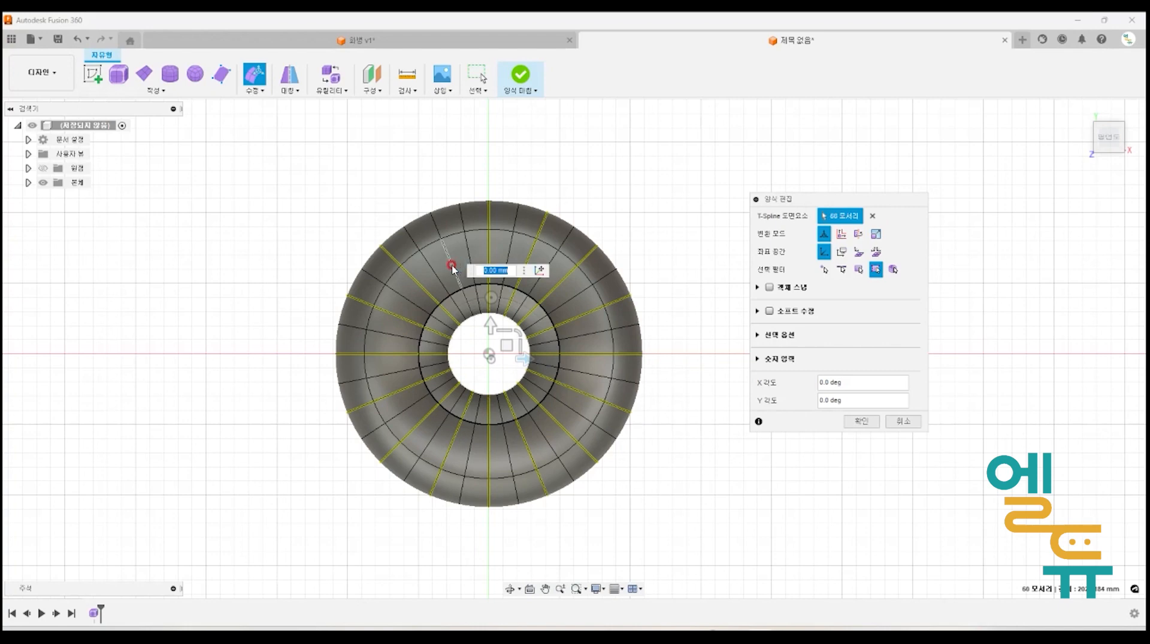
double_click(452, 268, "shift")
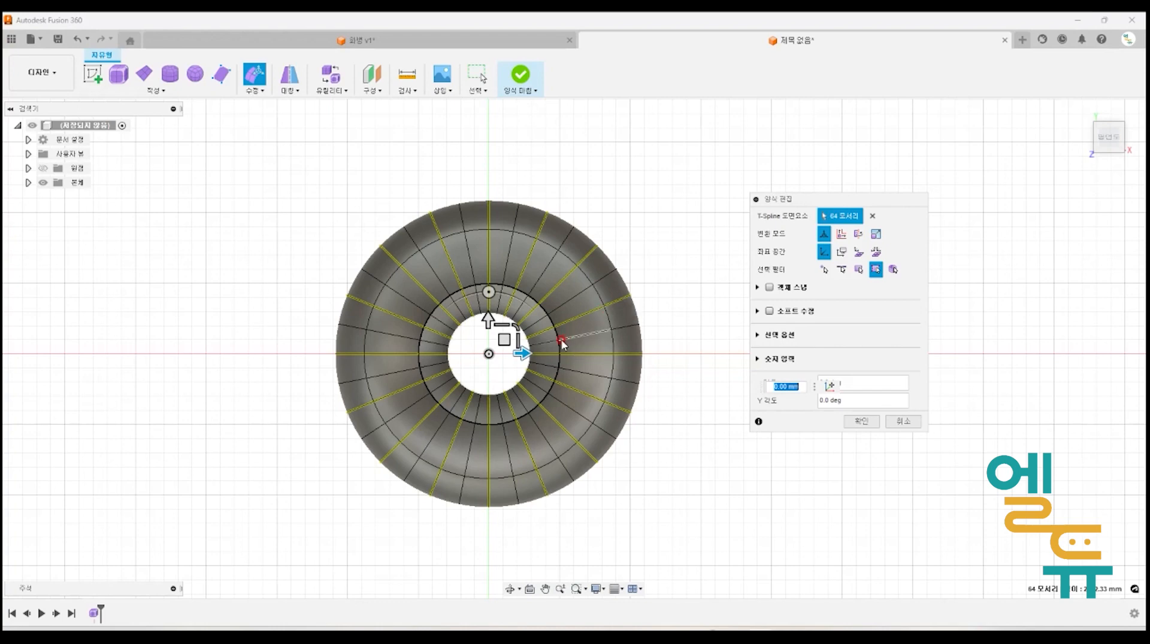
left_click(513, 324)
mouse_move(516, 325)
left_mouse_down()
mouse_move(500, 348)
mouse_move(507, 339)
left_mouse_up()
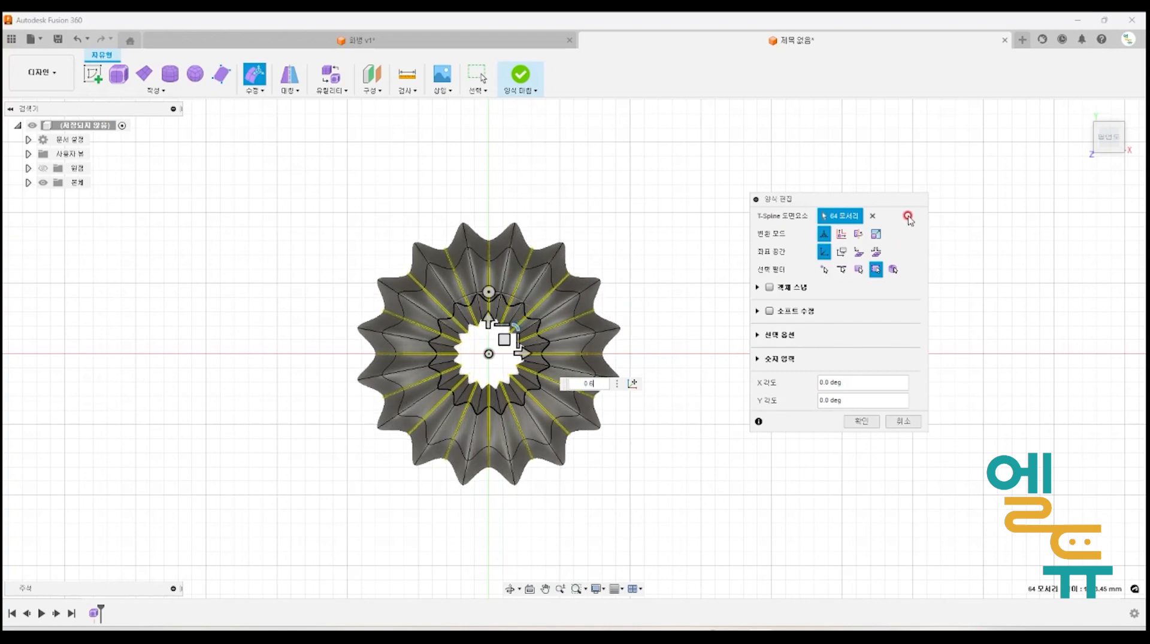
key("Return")
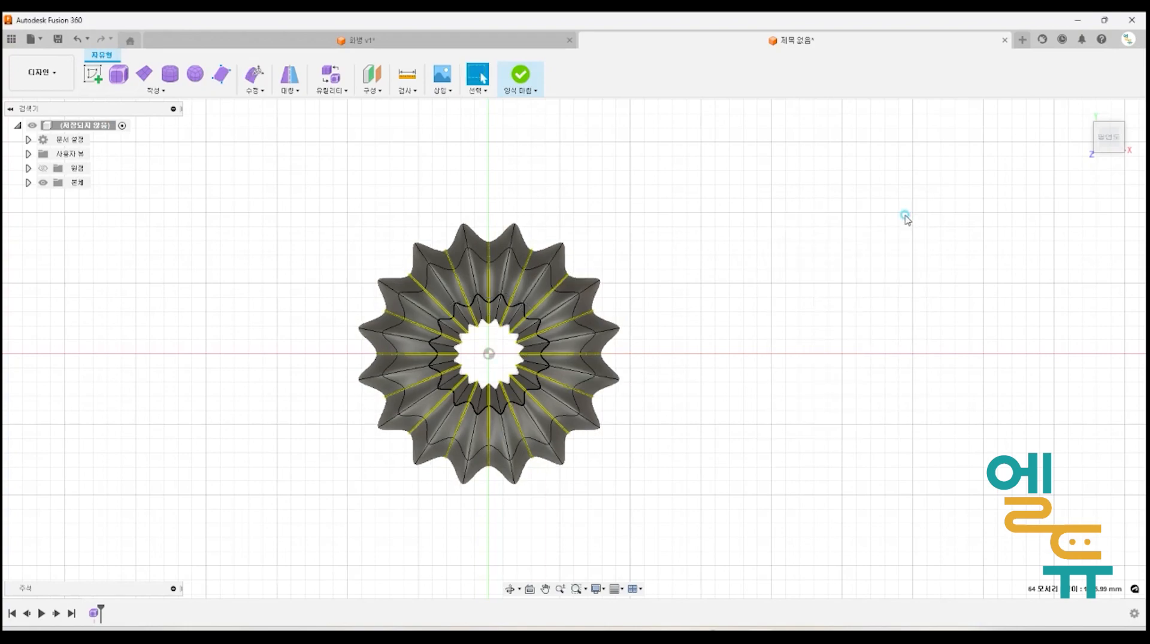
left_click(906, 219)
- Examine the fluted vase from isometric, low side and front angles
left_click(1081, 110)
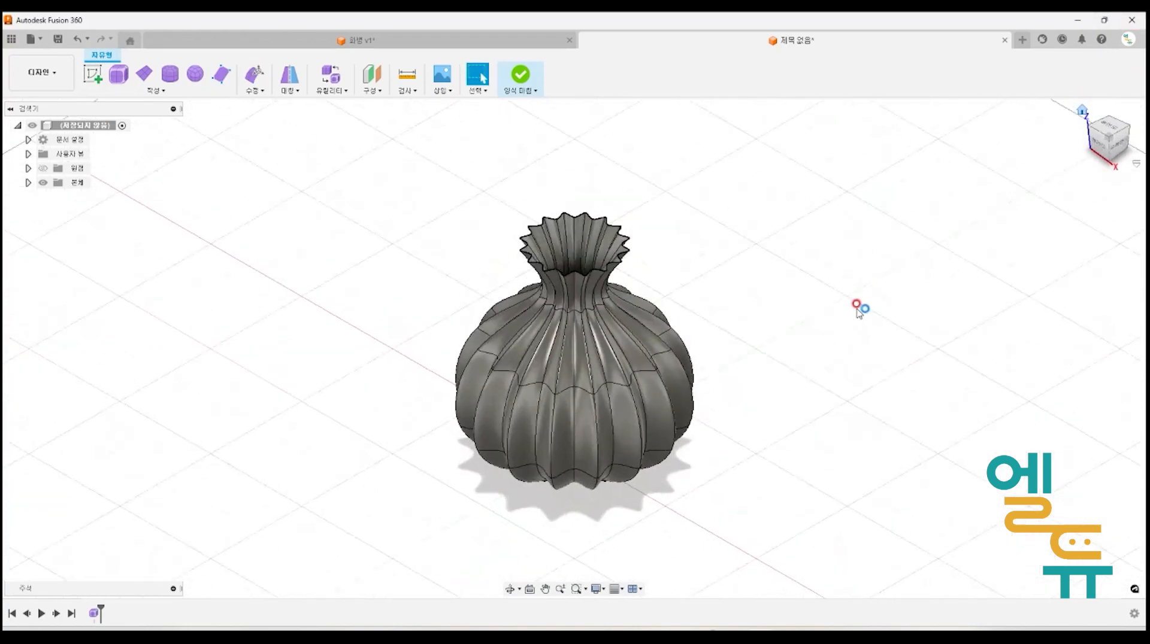
key("F4")
mouse_move(763, 309)
left_mouse_down()
mouse_move(804, 317)
mouse_move(771, 312)
left_mouse_up()
middle_click_drag(771, 312, 772, 316, "shift")
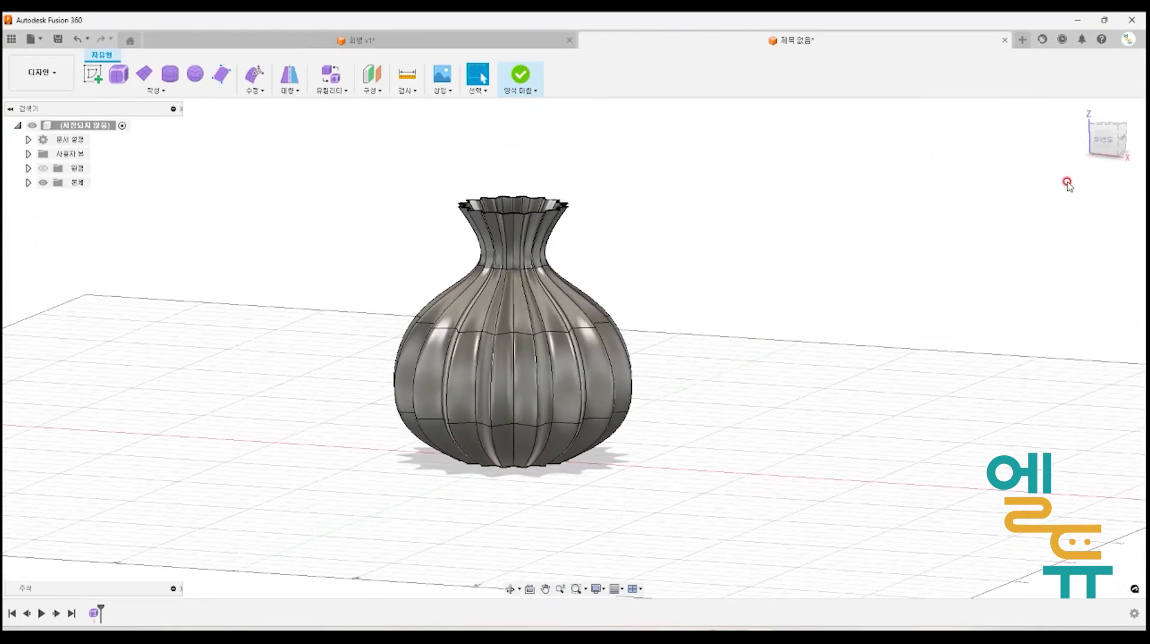
left_click(1082, 109)
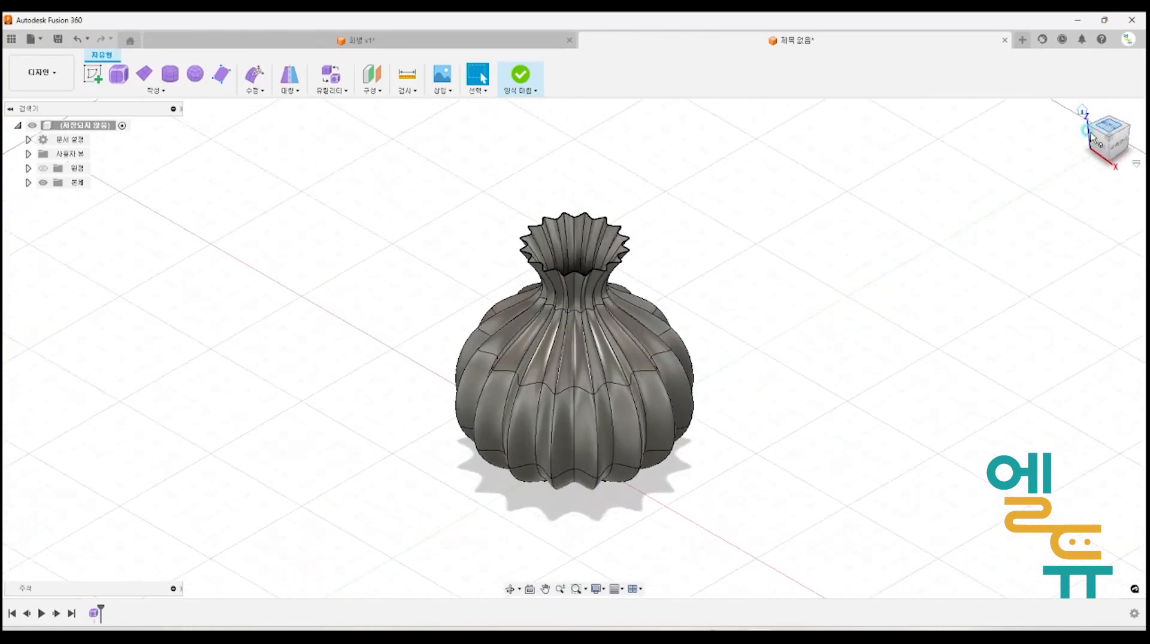
left_click(1107, 129)
left_click(1107, 160)
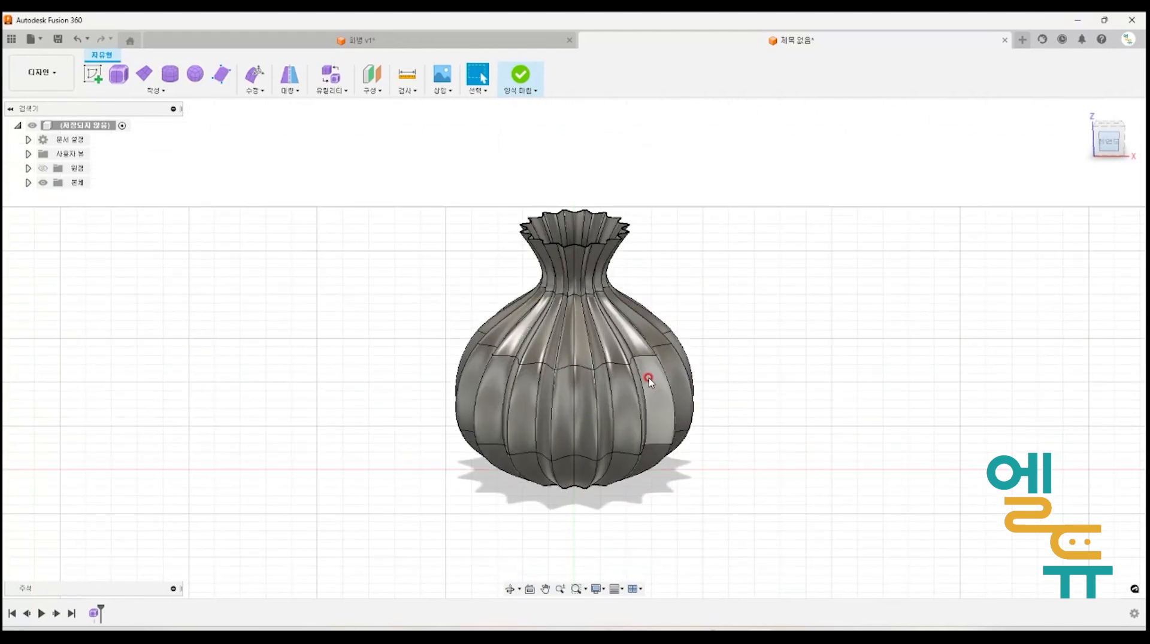
middle_click_drag(793, 317, 770, 346, "shift")
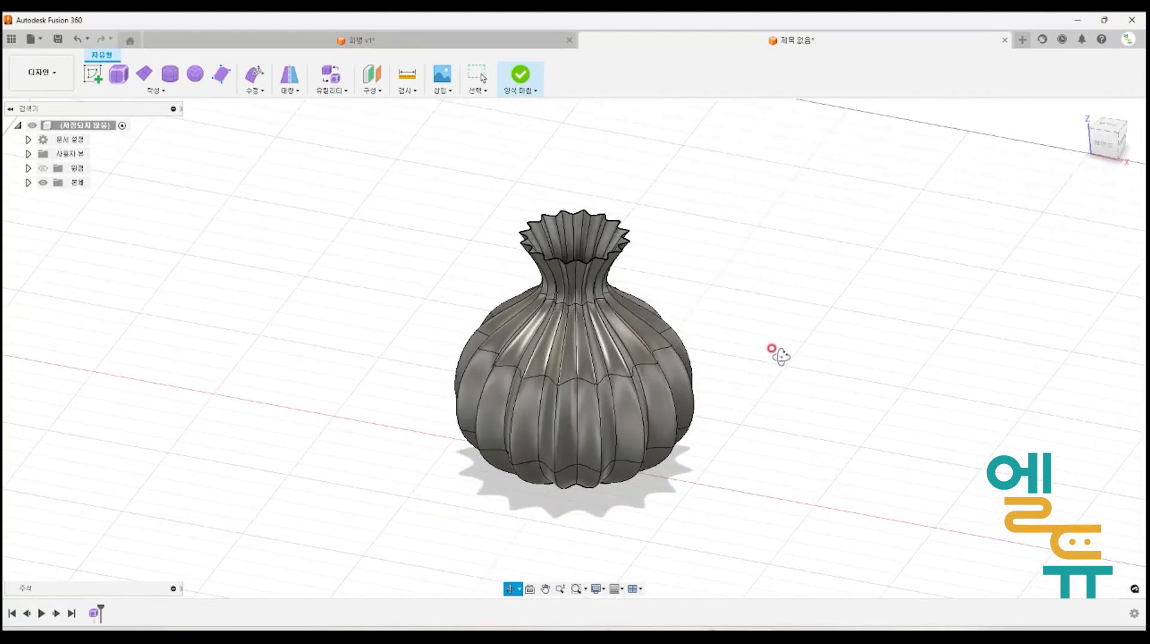
- Rotate the lower belly edge ring 15 degrees about the vase's vertical axis
double_click(566, 475)
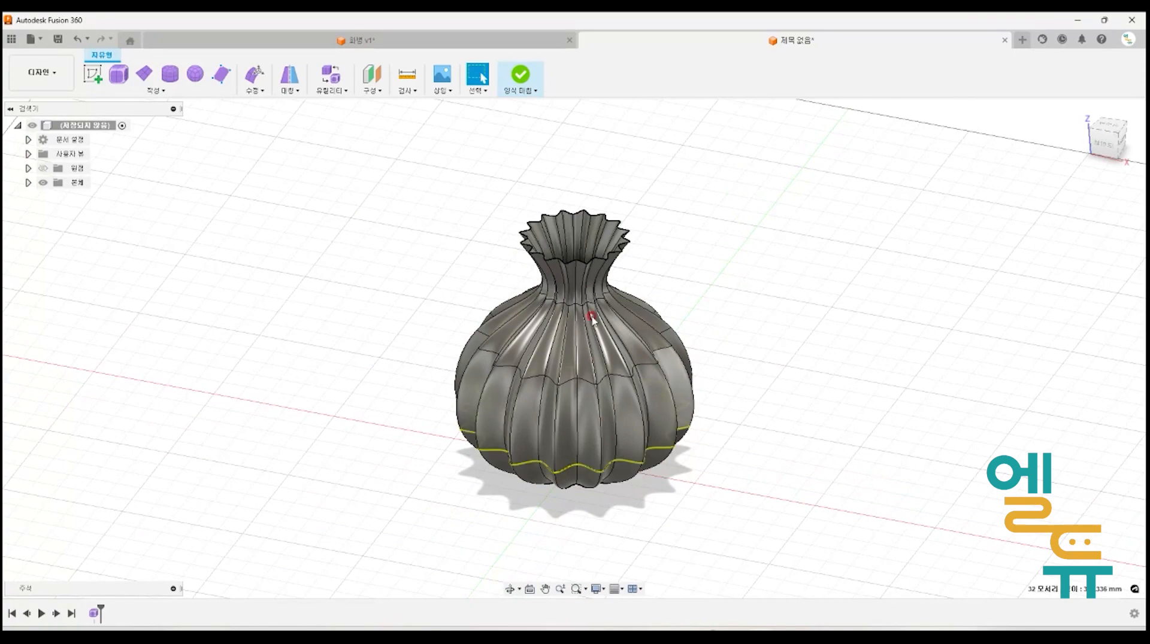
left_click(261, 84)
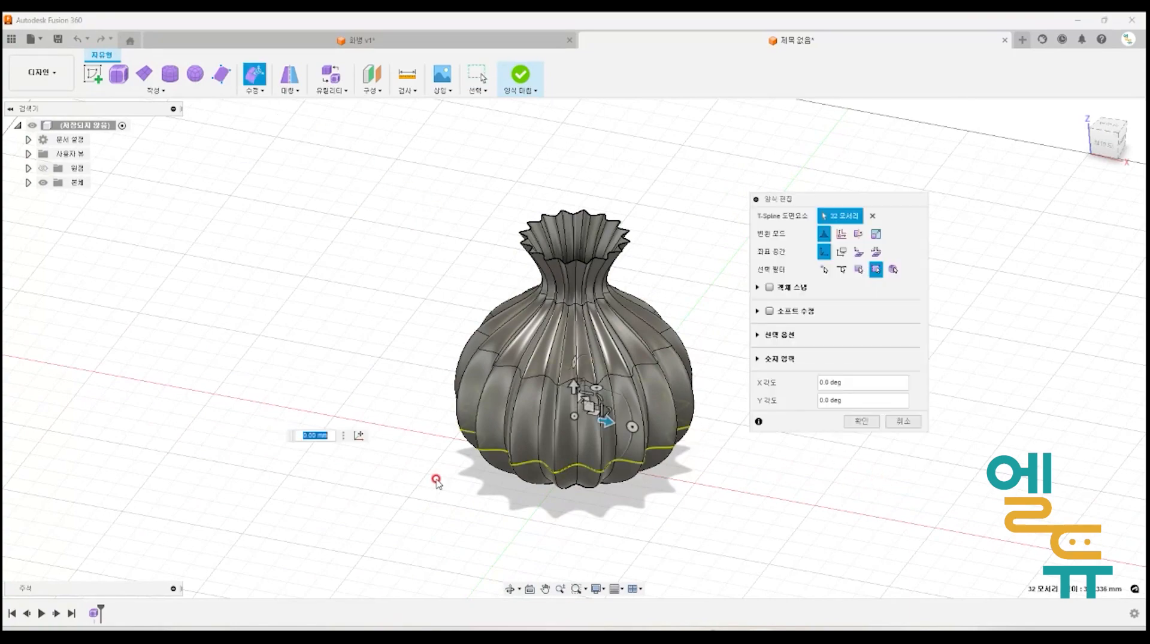
middle_click_drag(578, 521, 590, 436, "shift")
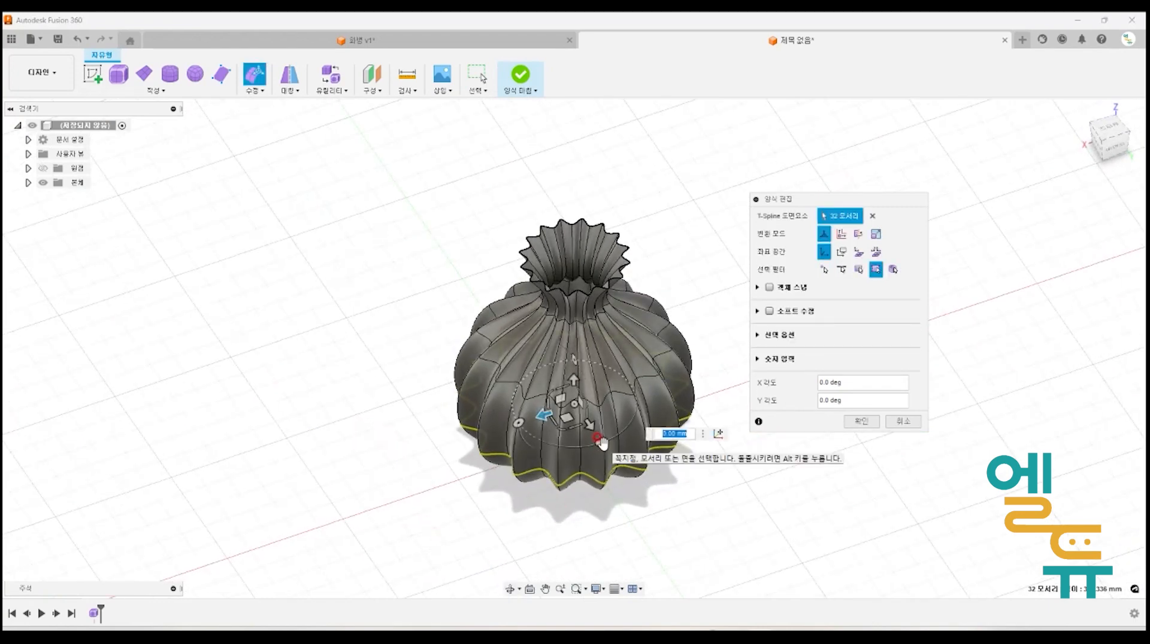
left_click_drag(599, 440, 617, 439)
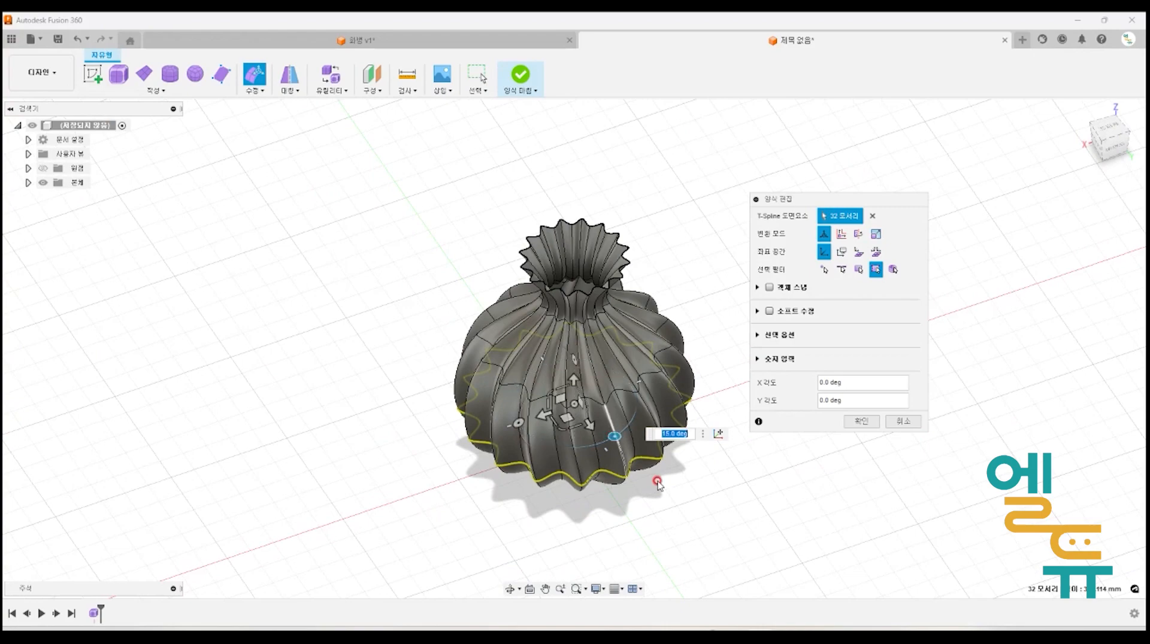
mouse_move(662, 506)
middle_mouse_down("shift")
mouse_move(683, 461)
mouse_move(673, 494)
middle_mouse_up("shift")
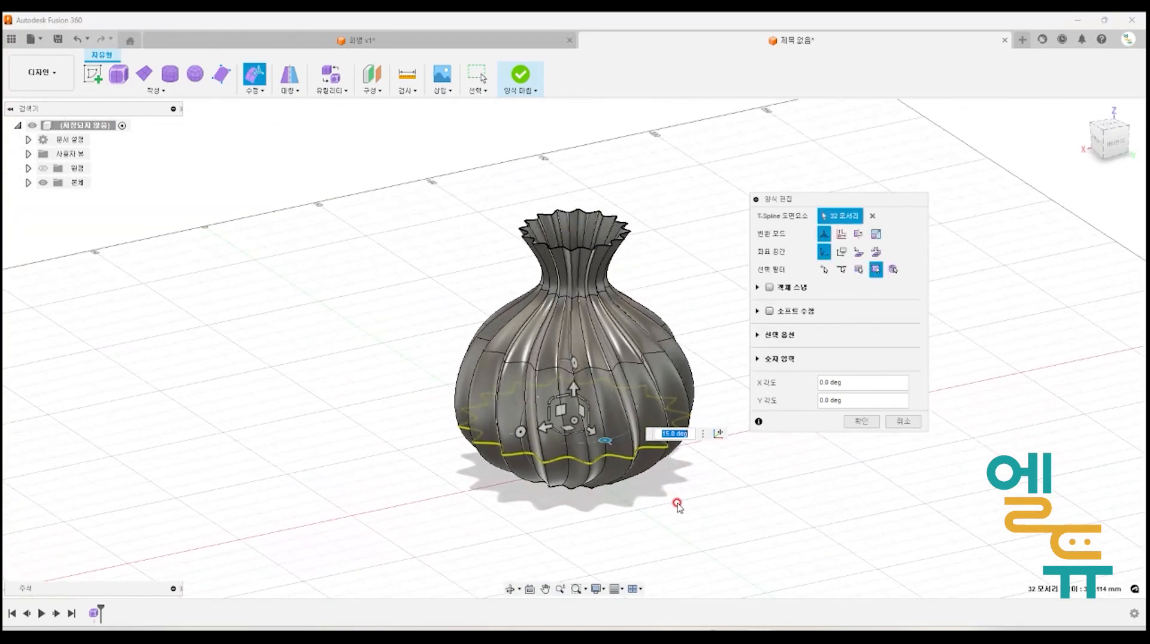
- Rotate the upper belly edge ring 30 degrees about the vertical axis and finish the form edit
double_click(605, 367)
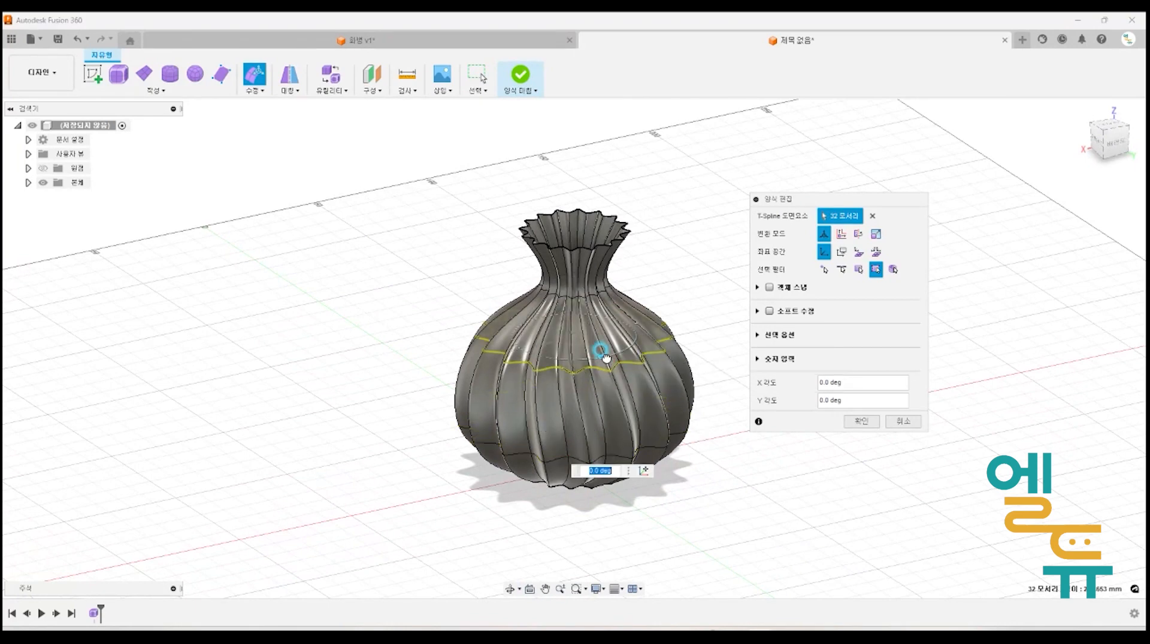
left_click_drag(605, 357, 628, 347)
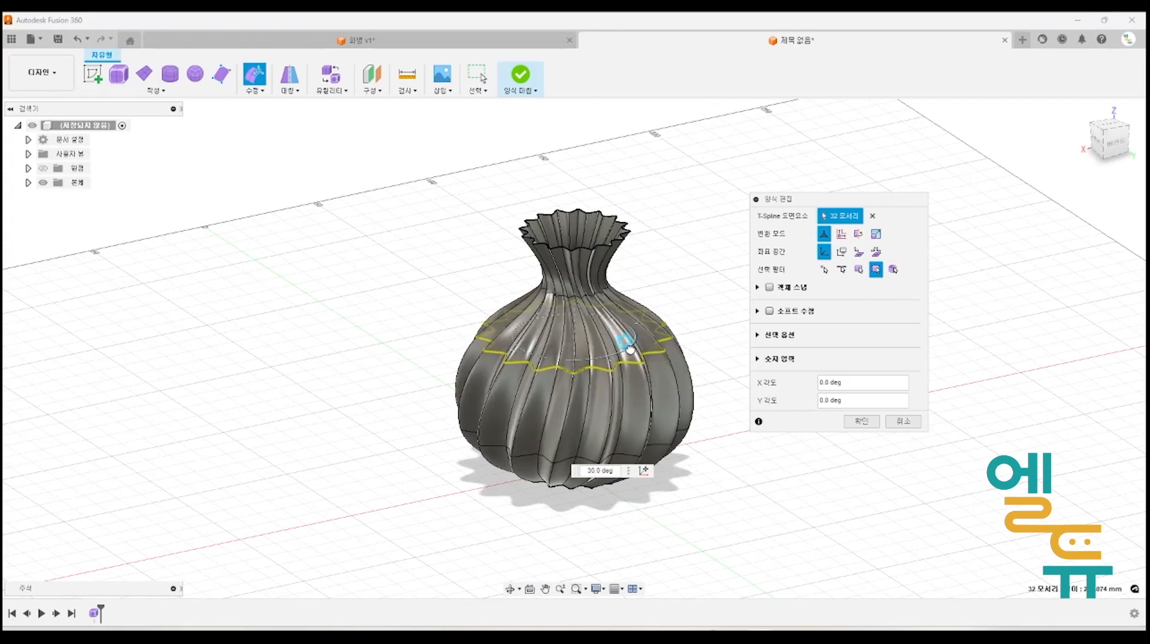
left_click(728, 448)
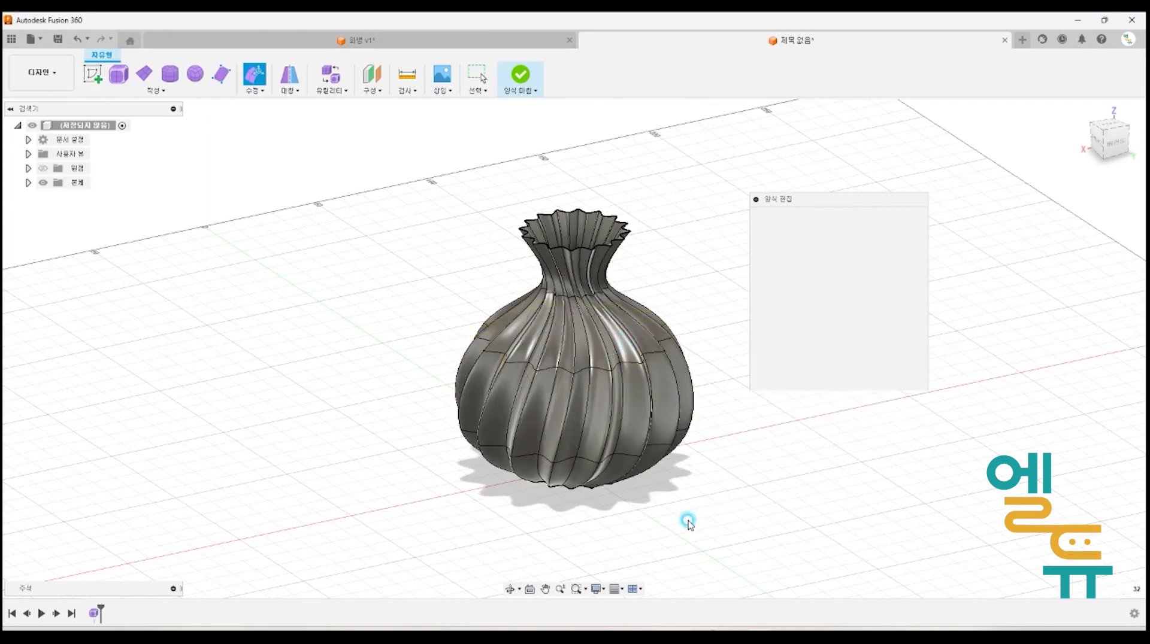
mouse_move(687, 520)
middle_mouse_down("shift")
mouse_move(689, 484)
mouse_move(640, 479)
mouse_move(711, 488)
mouse_move(695, 504)
mouse_move(718, 513)
mouse_move(680, 521)
middle_mouse_up("shift")
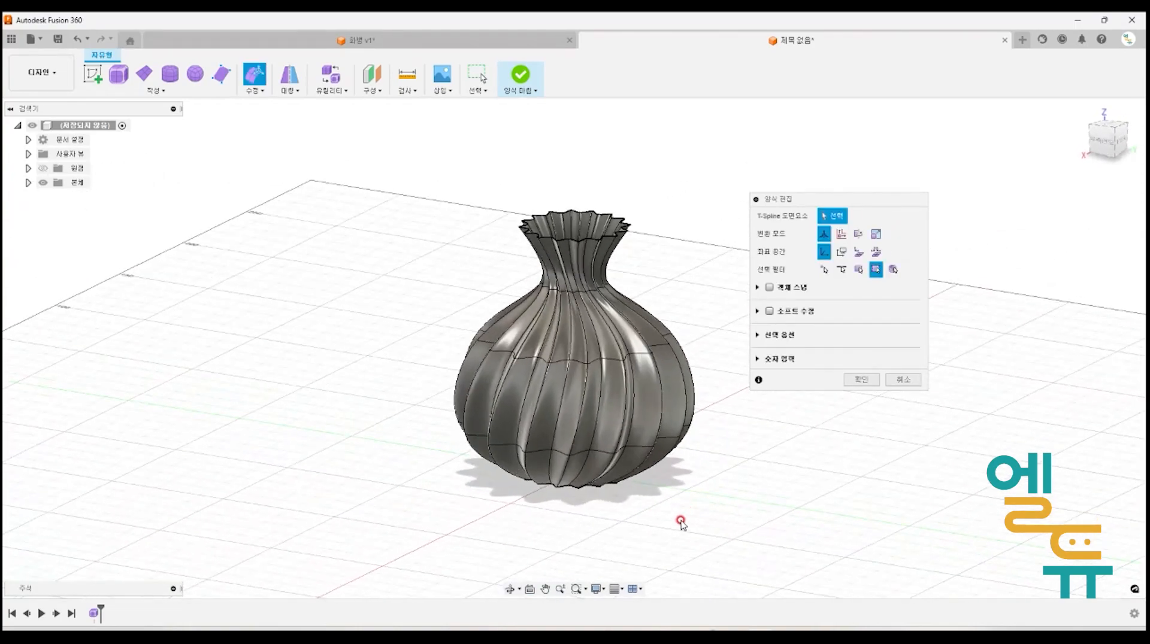
left_click(862, 382)
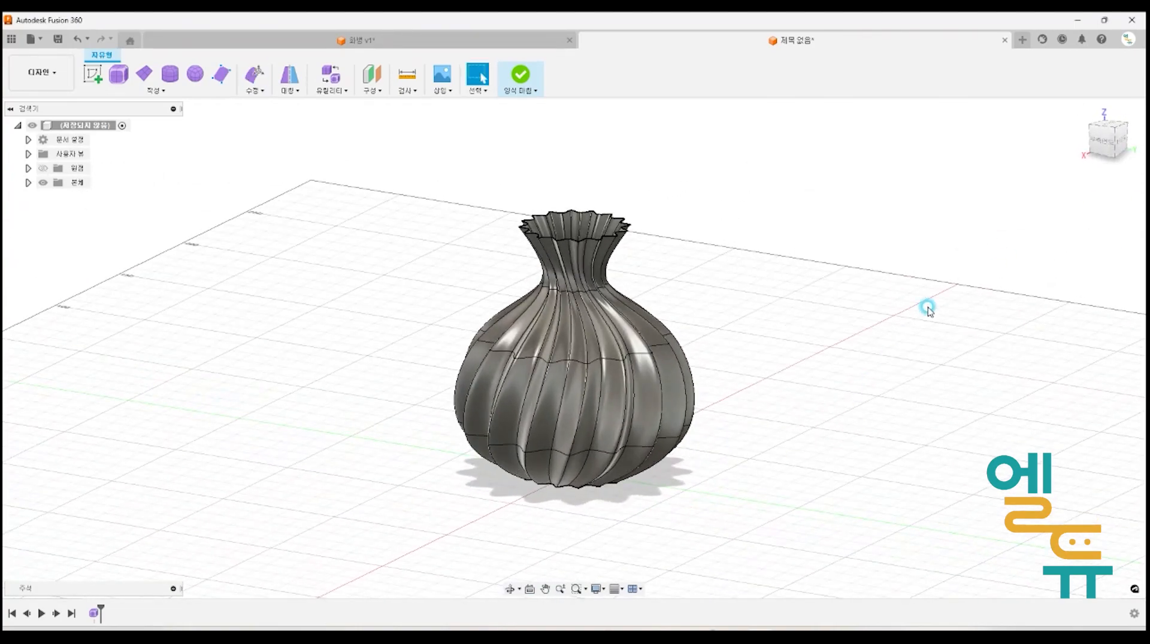
left_click(1100, 143)
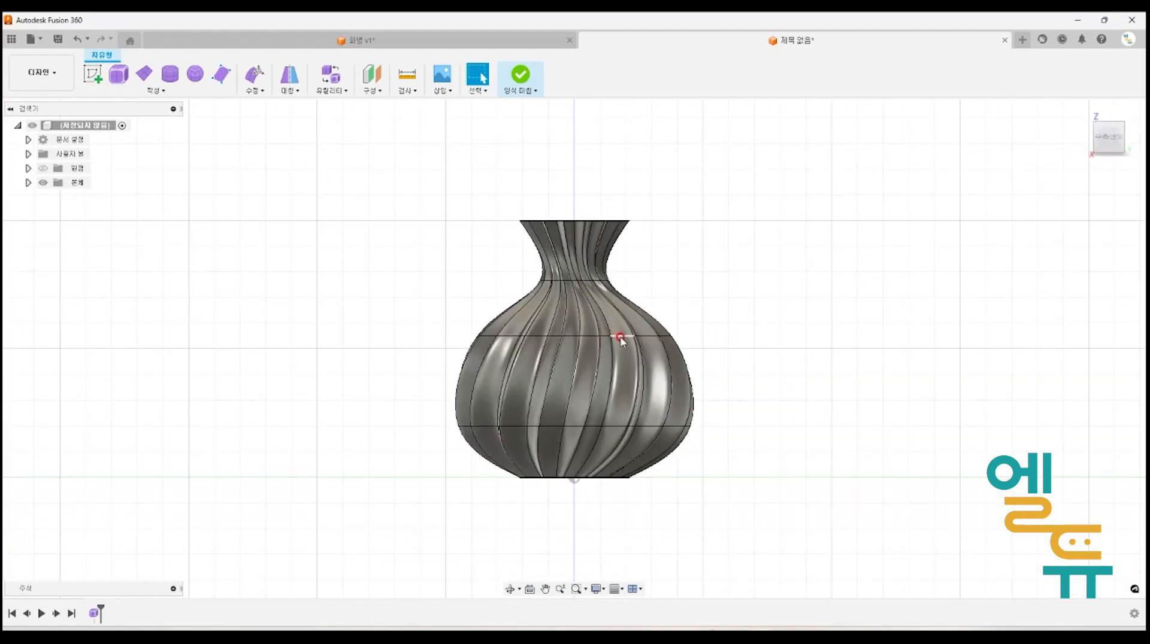
double_click(620, 338)
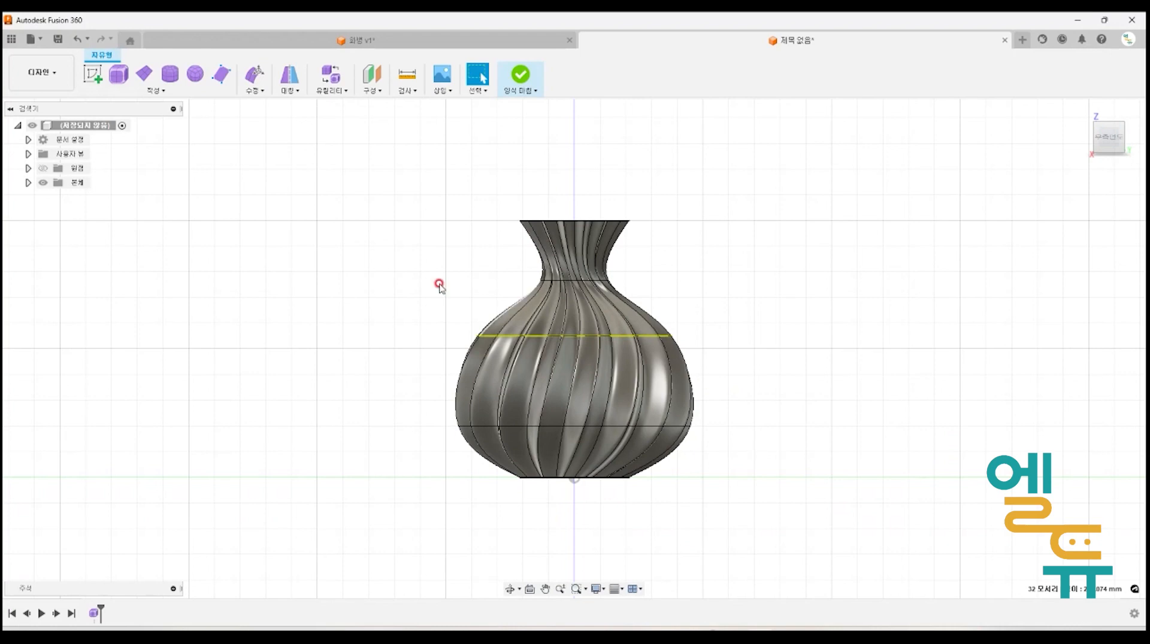
left_click(255, 74)
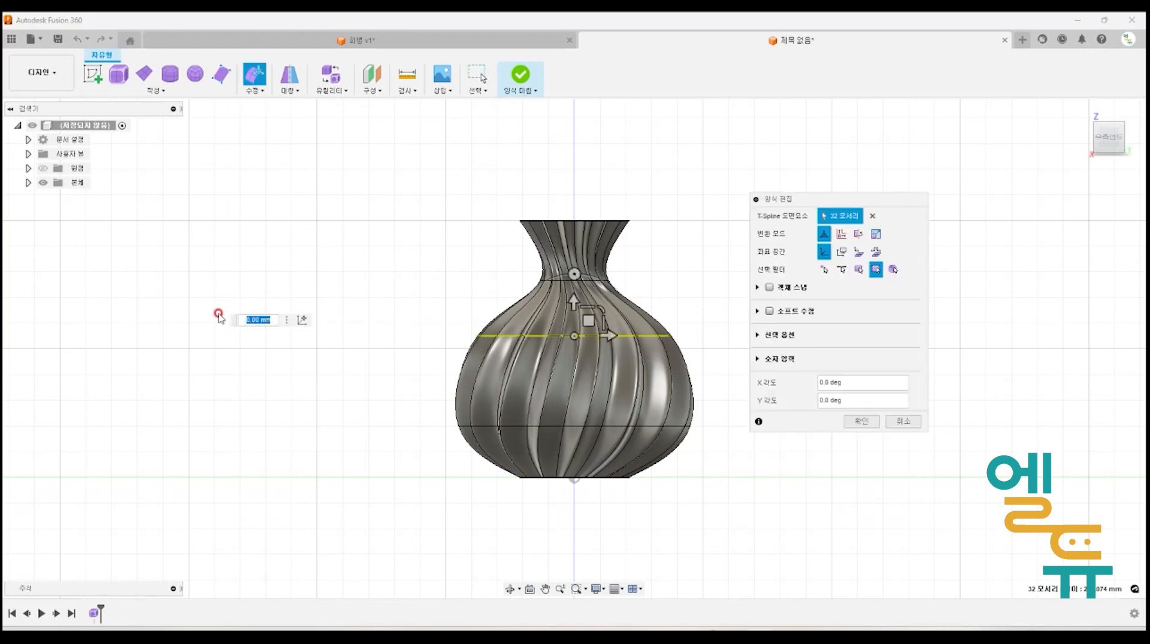
left_click_drag(616, 350, 572, 323)
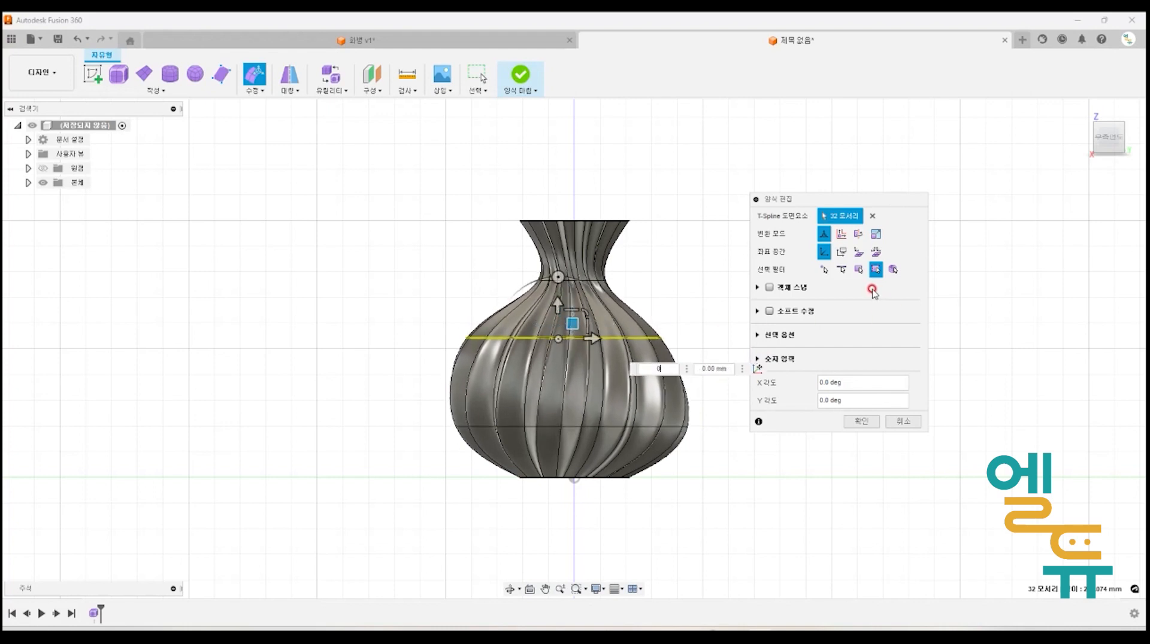
key("Return")
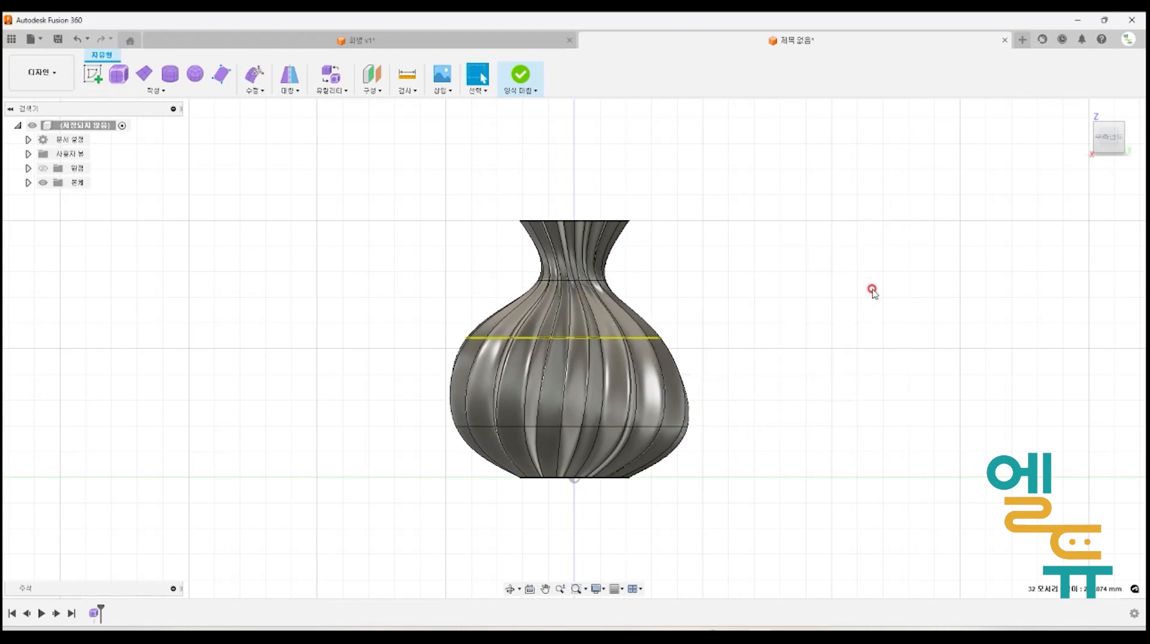
left_click(772, 309)
key("ctrl+z")
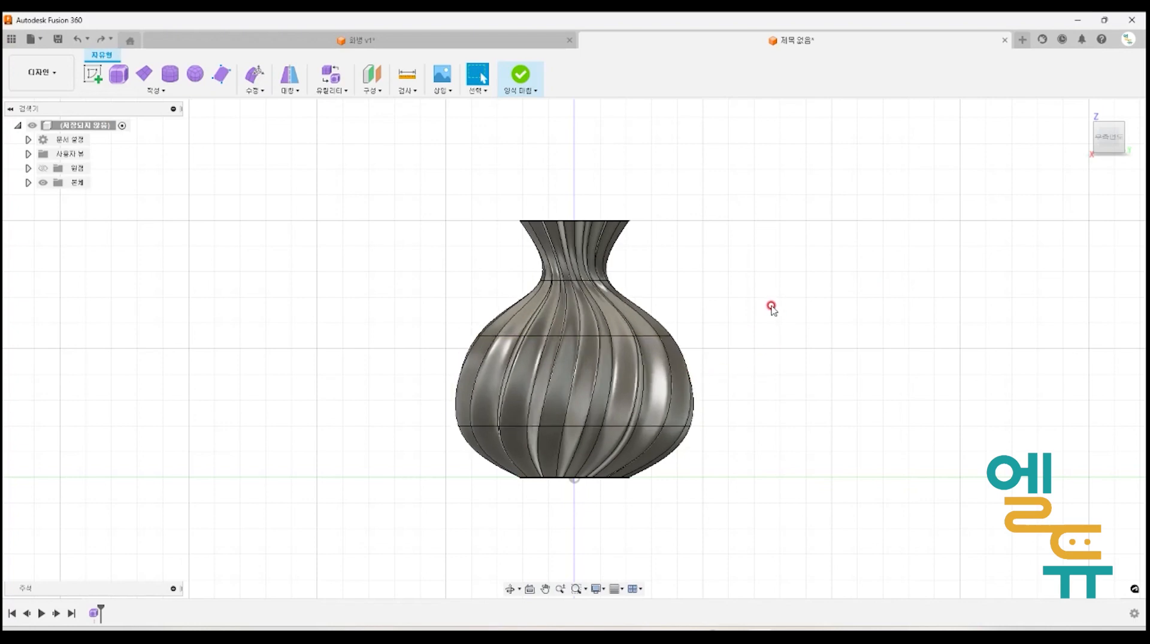
- Move the upper belly edge ring 20 mm straight down along the vase's vertical axis
middle_click_drag(774, 346, 760, 350, "shift")
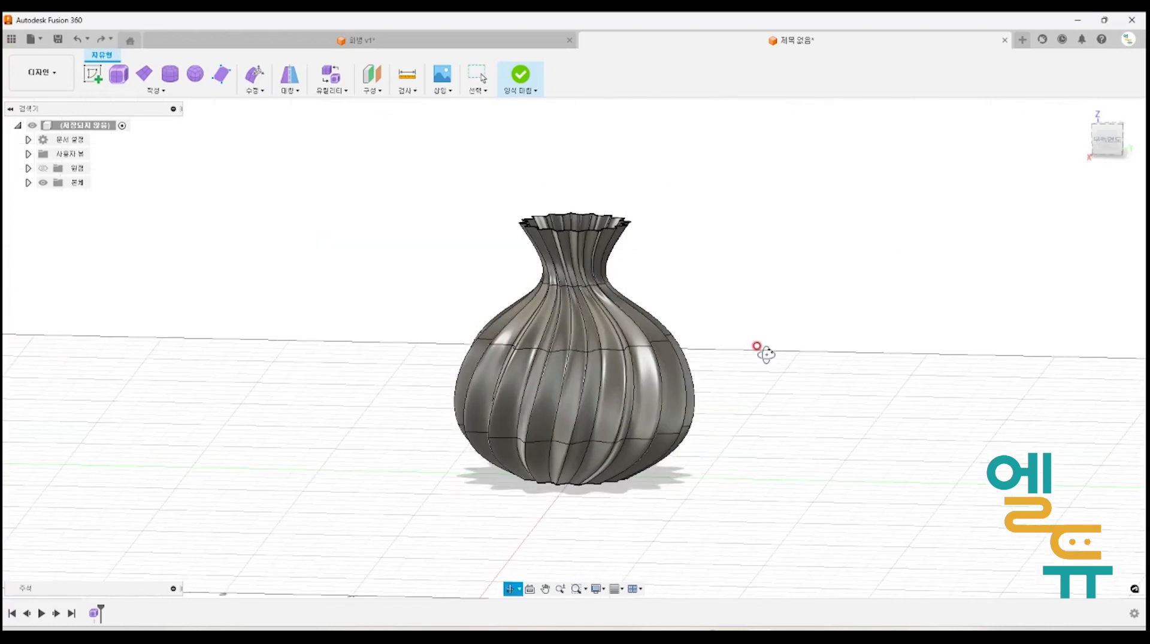
double_click(593, 351)
left_click(254, 74)
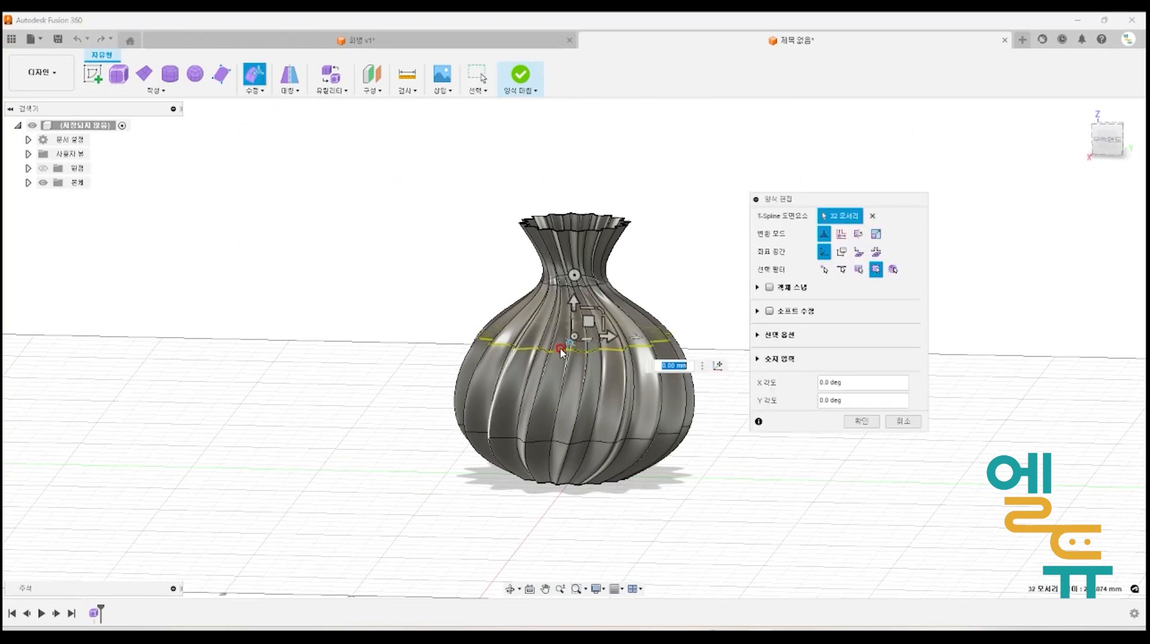
left_click_drag(573, 303, 574, 318)
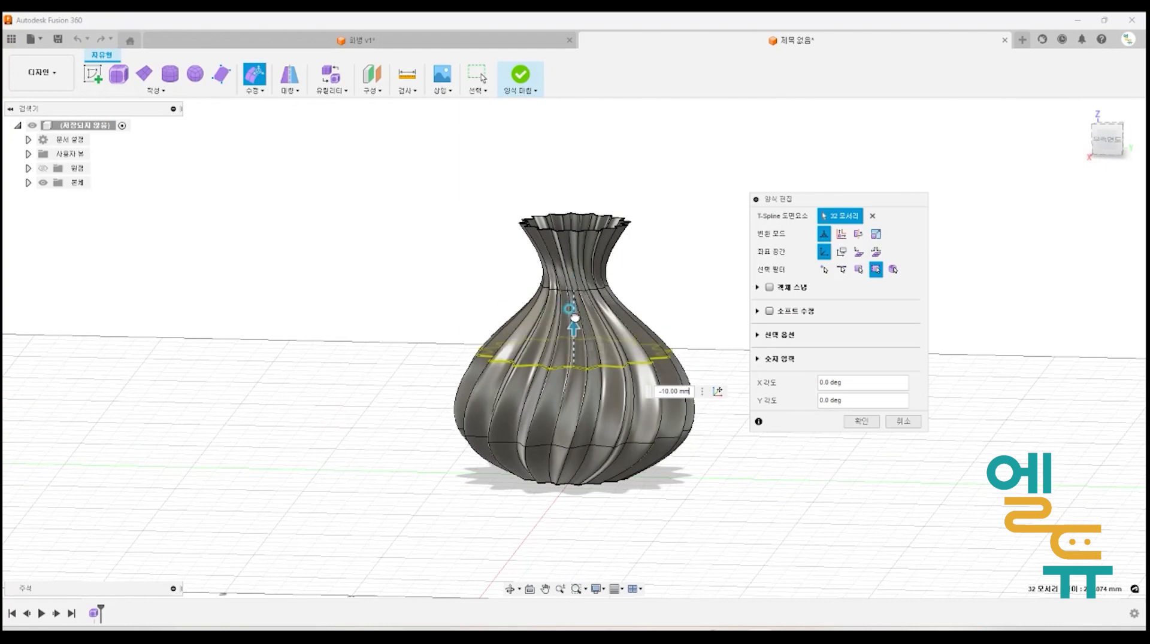
left_click(1107, 138)
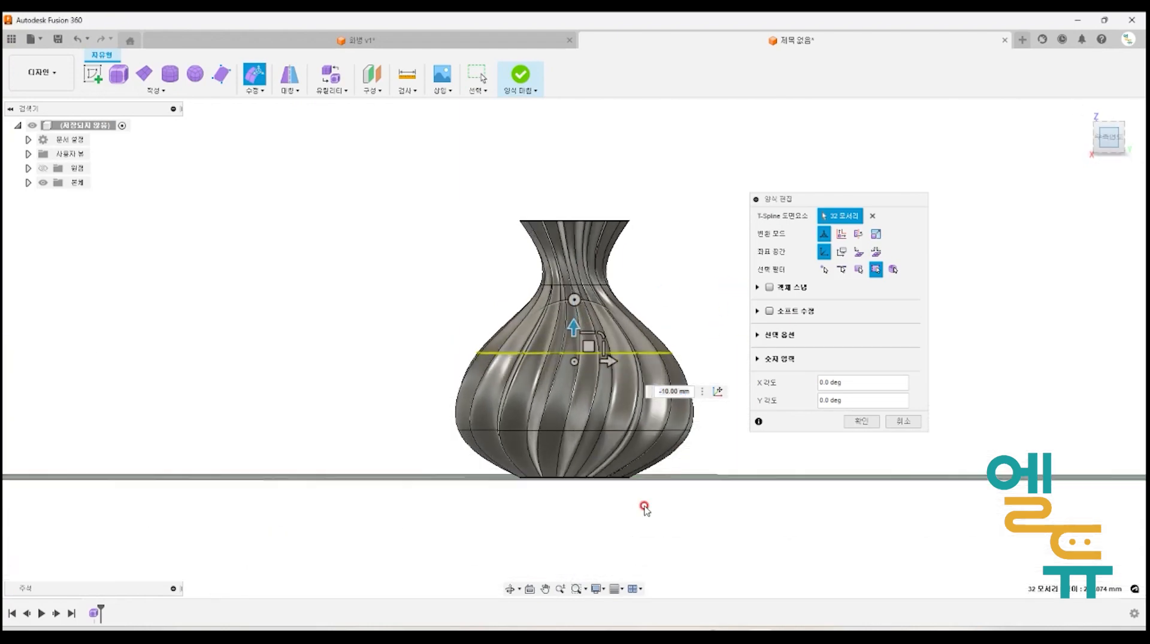
left_click_drag(572, 331, 573, 340)
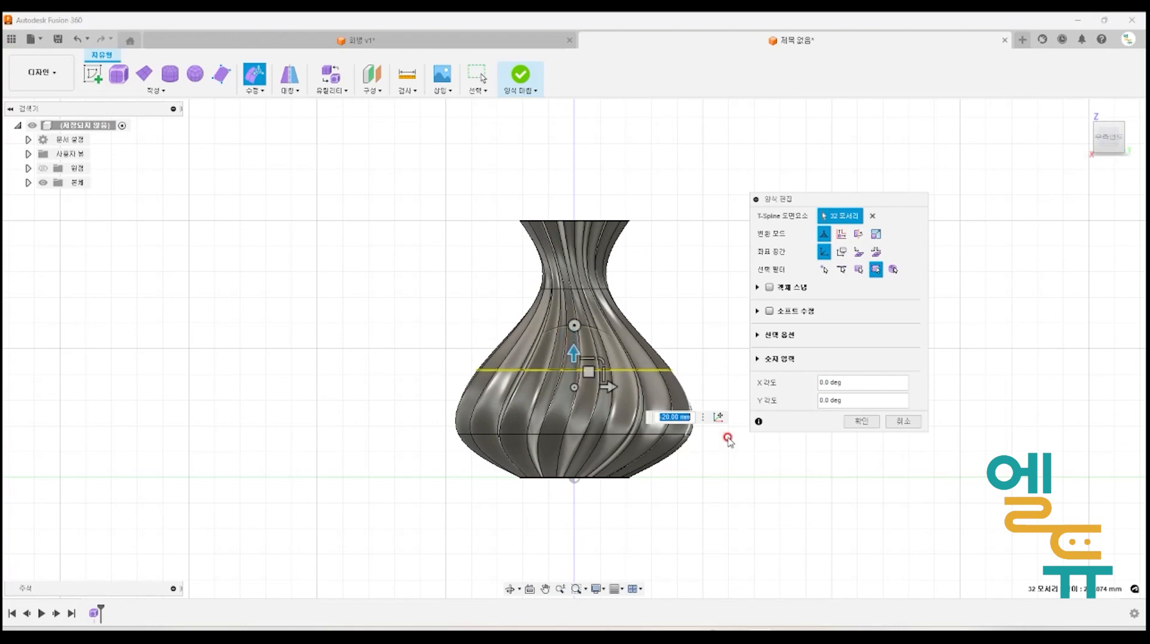
left_click(861, 421)
- Finish the freeform modelling of the vase and inspect the open top and bottom of the surface body
middle_click_drag(833, 479, 779, 506, "shift")
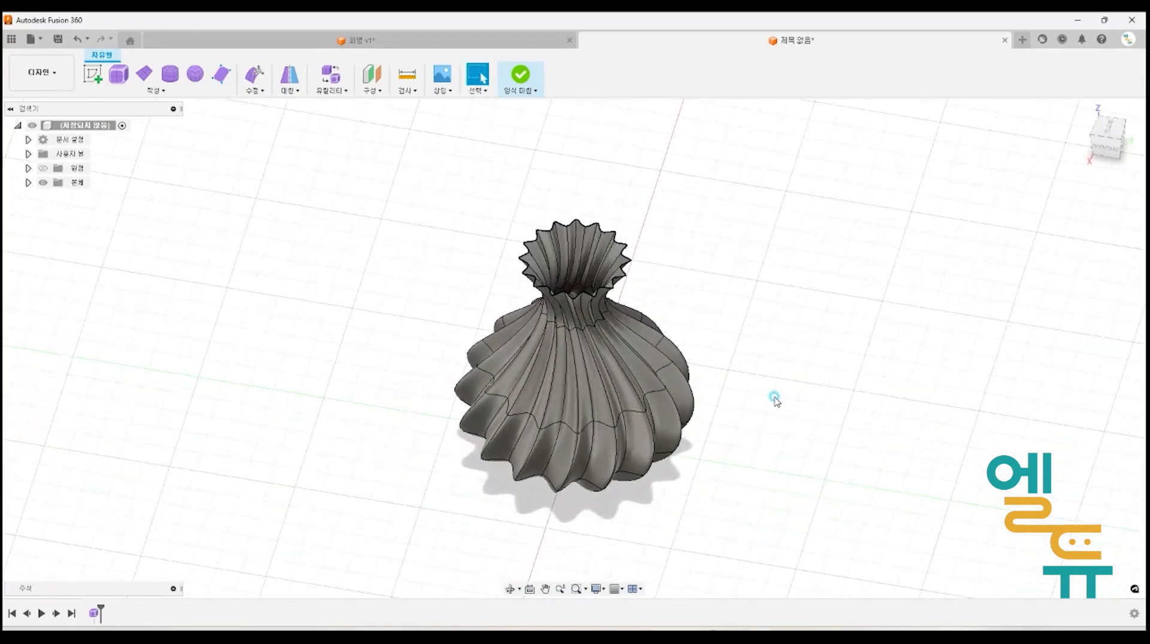
scroll(746, 385, "up", 3)
scroll(655, 309, "up", 4)
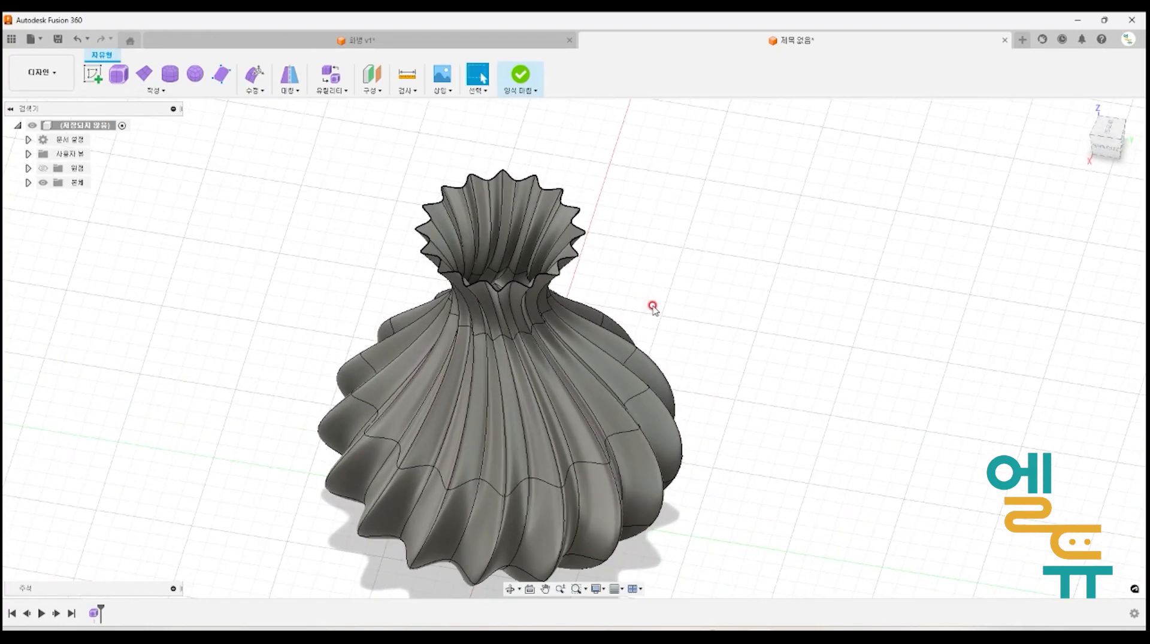
scroll(673, 316, "down", 5)
middle_click_drag(743, 482, 751, 347, "shift")
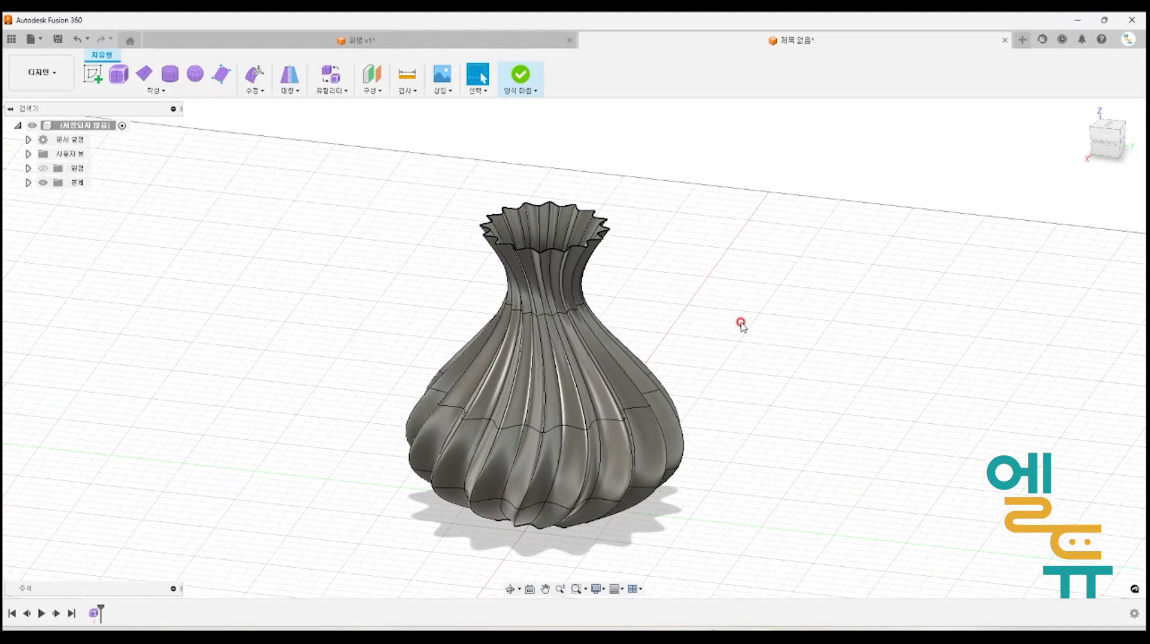
left_click(520, 75)
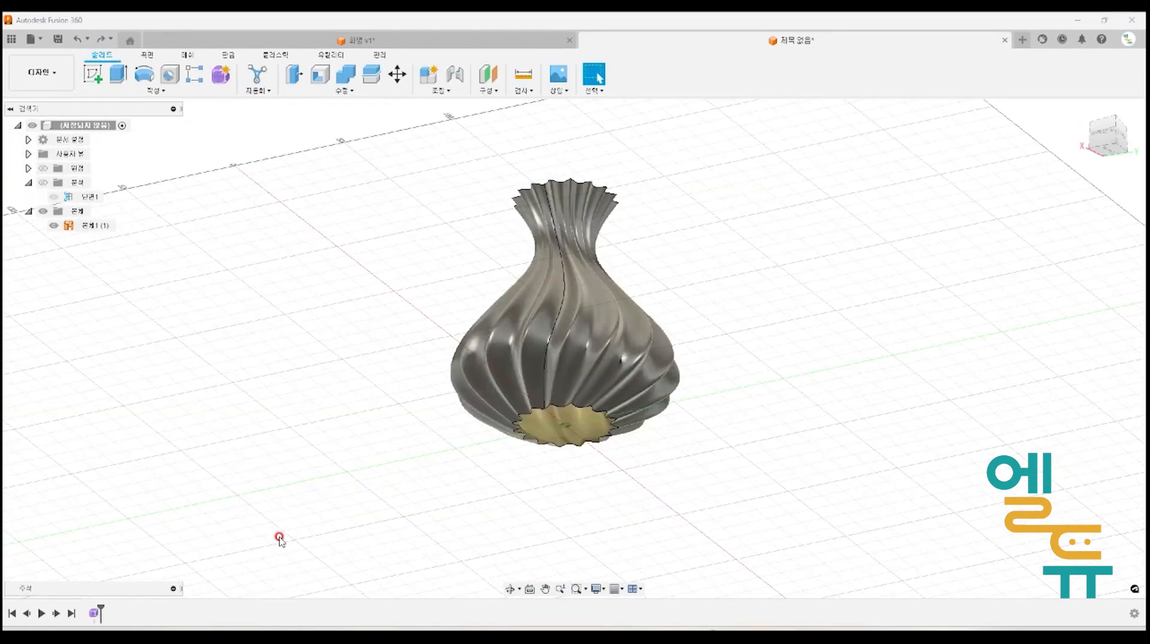
middle_click_drag(390, 470, 386, 512, "shift")
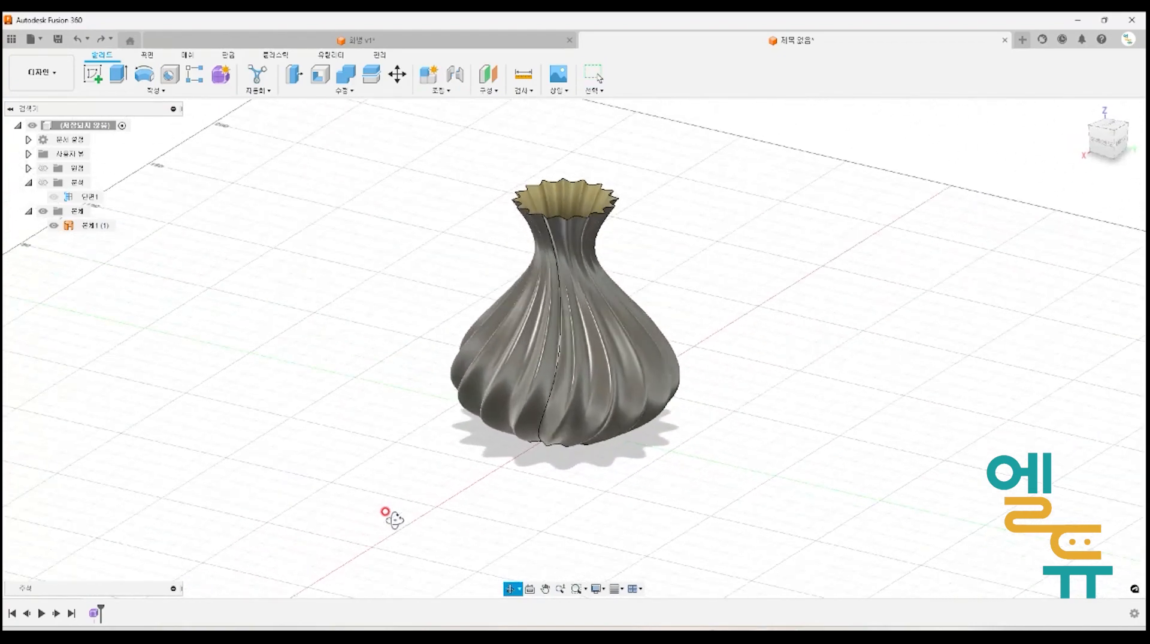
middle_click_drag(364, 411, 277, 431)
left_click(492, 230)
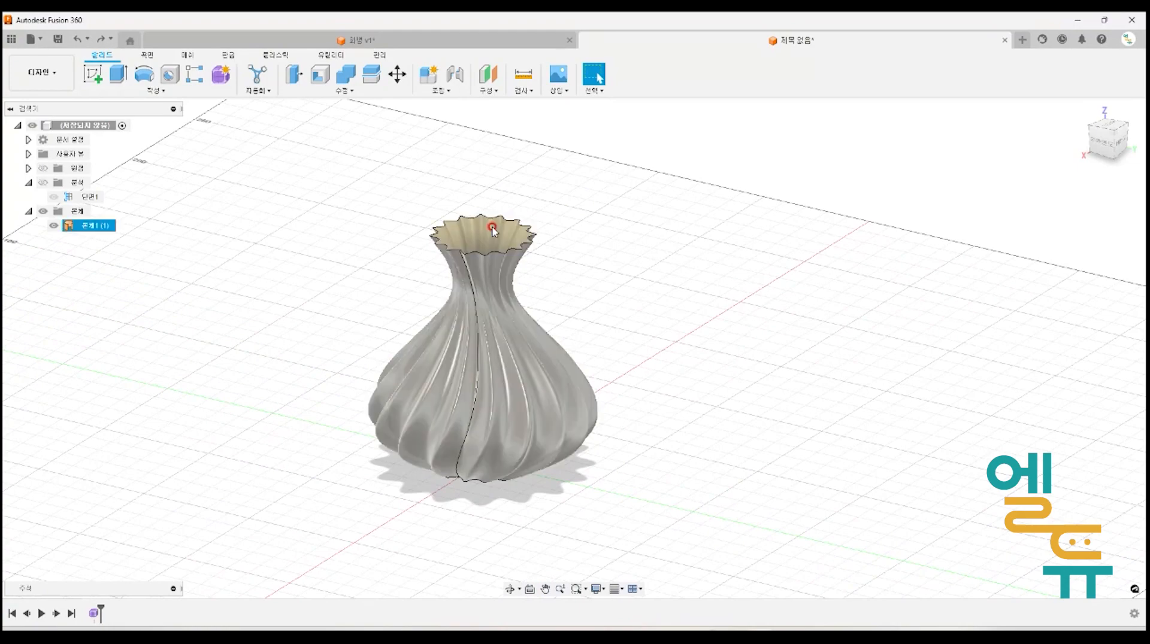
middle_click_drag(511, 459, 527, 380, "shift")
left_click(744, 277)
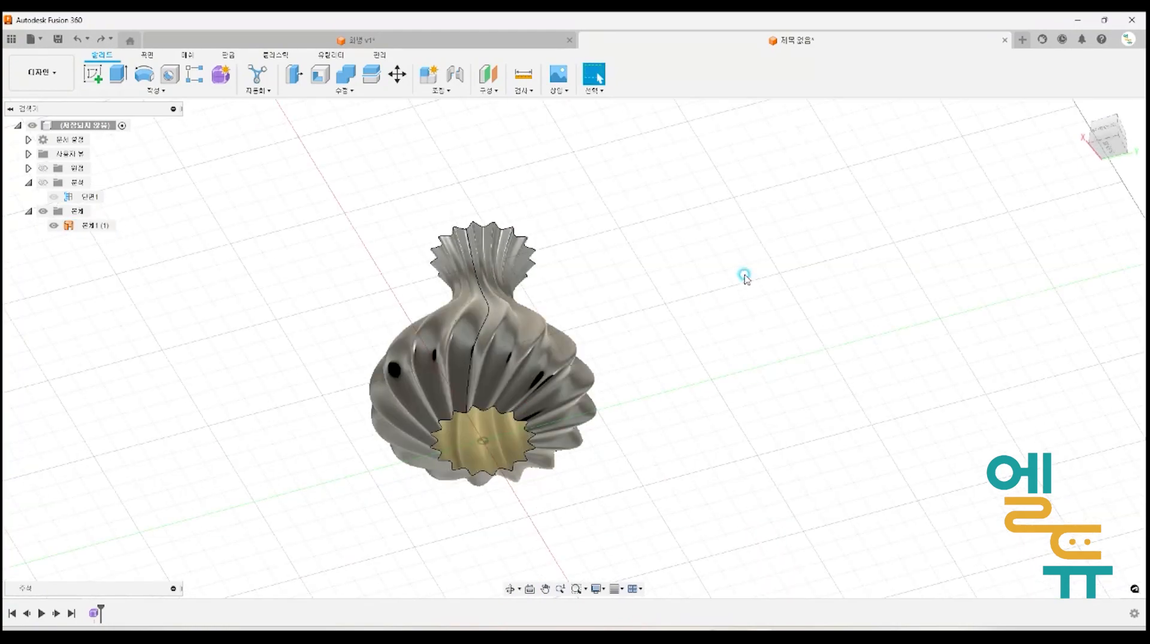
middle_click_drag(649, 262, 644, 329, "shift")
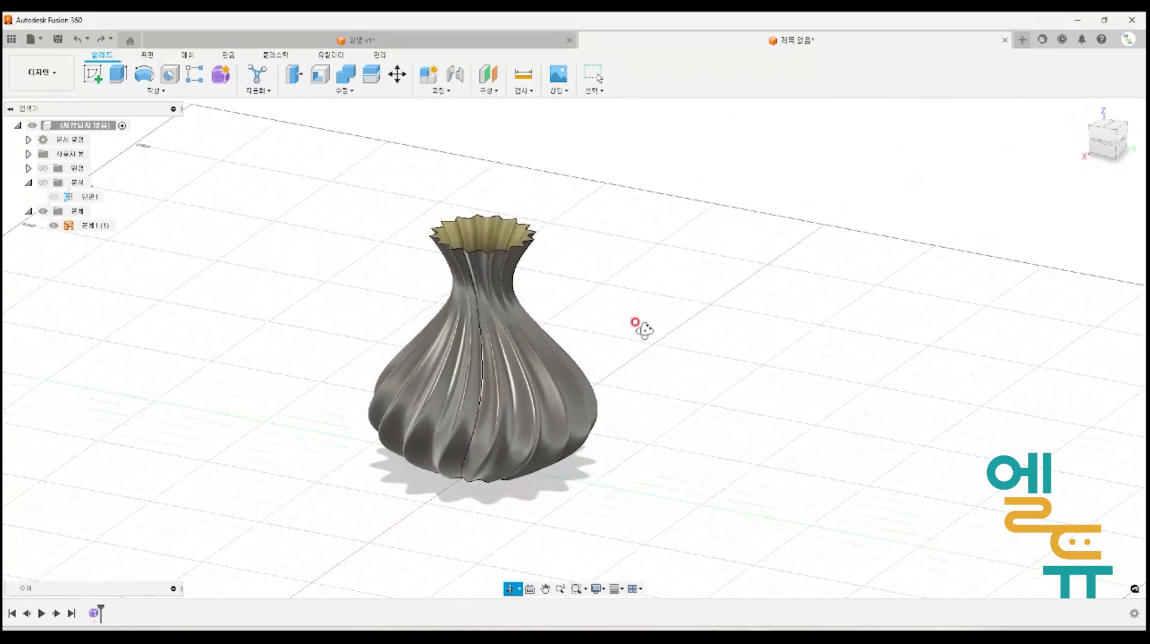
- Close the vase's open top rim with a Patch surface as a new body
left_click(147, 55)
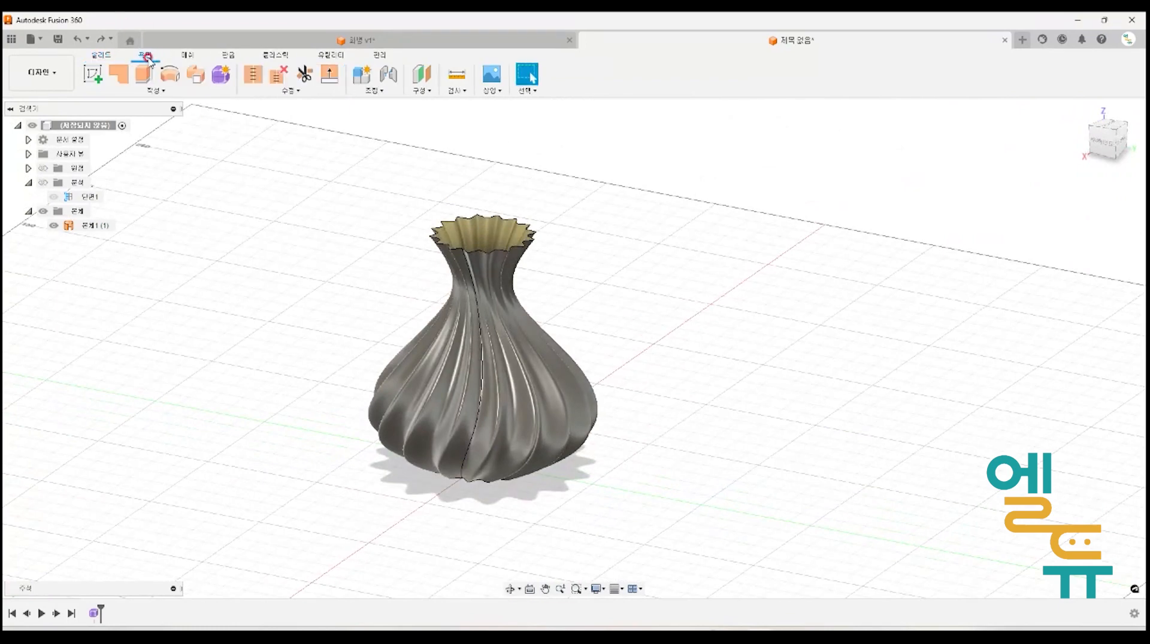
left_click(119, 77)
left_click(491, 217)
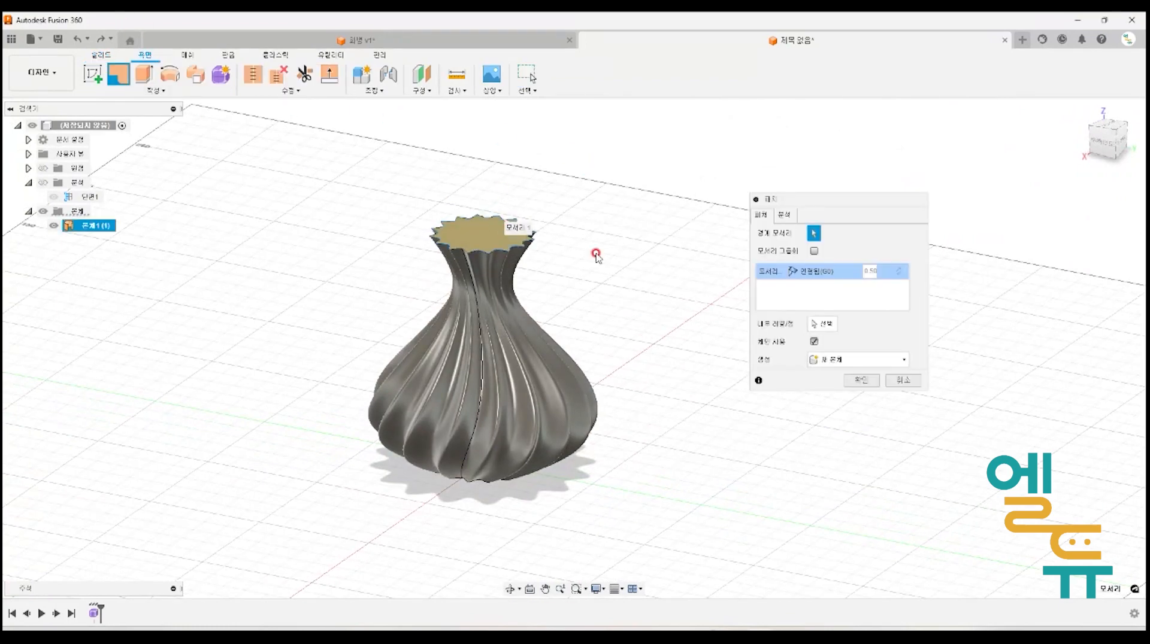
left_click(860, 382)
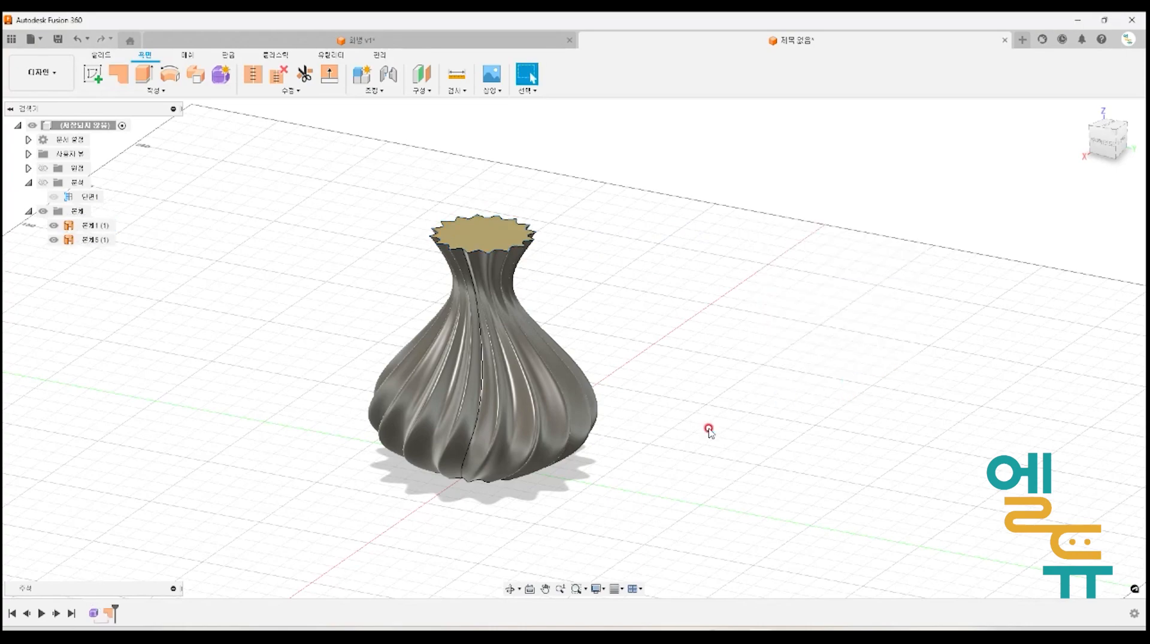
- Close the vase's open bottom with a second Patch surface as a new body
middle_click_drag(708, 429, 652, 285, "shift")
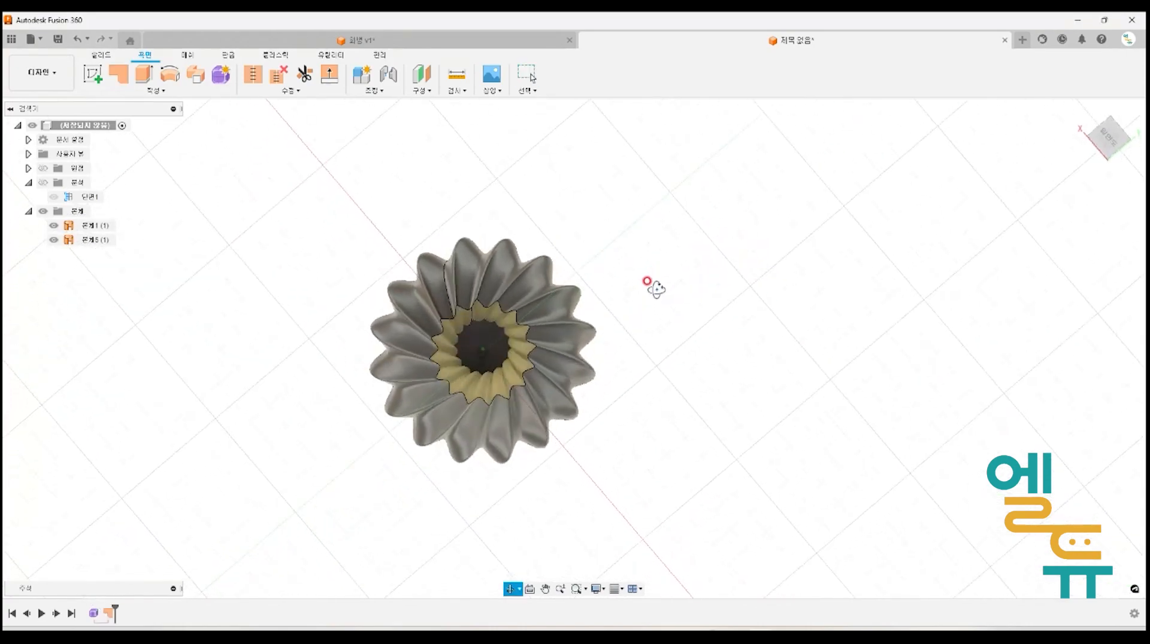
left_click(114, 74)
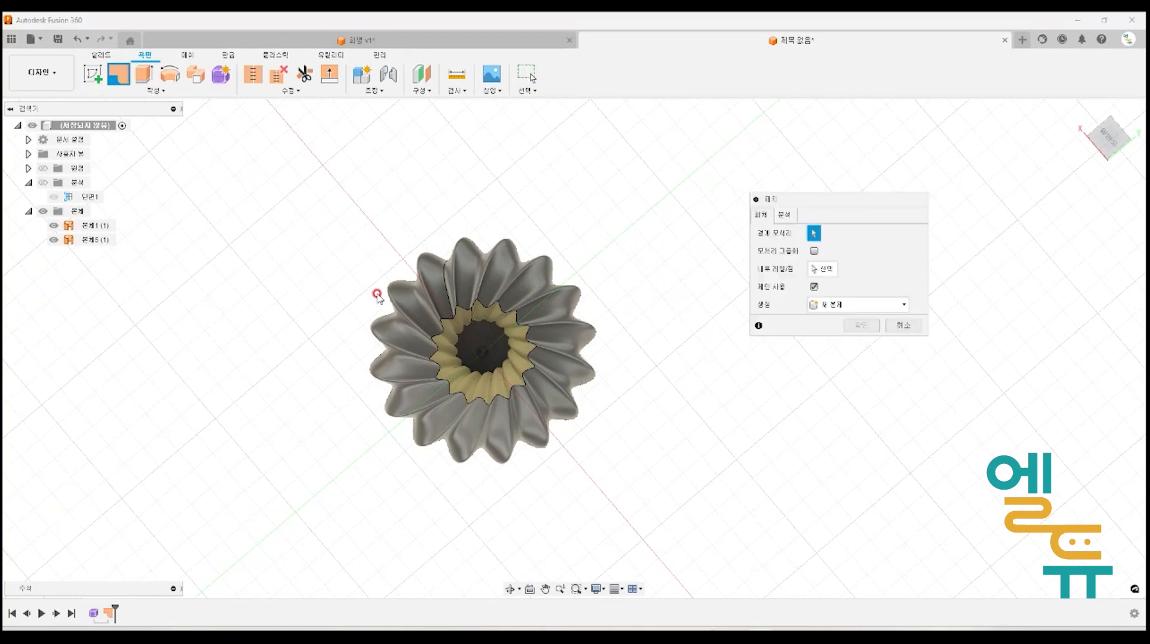
left_click(448, 311)
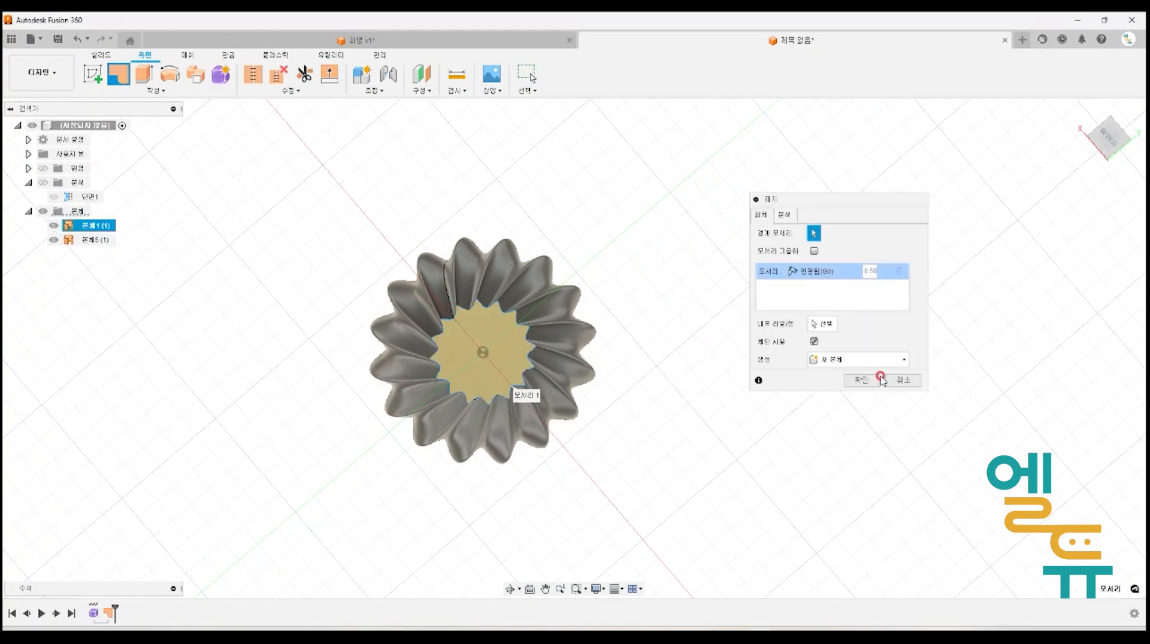
left_click(880, 378)
- Stitch the vase wall, top patch and bottom patch into one new body with a 0.10 mm tolerance
middle_click_drag(709, 303, 698, 413, "shift")
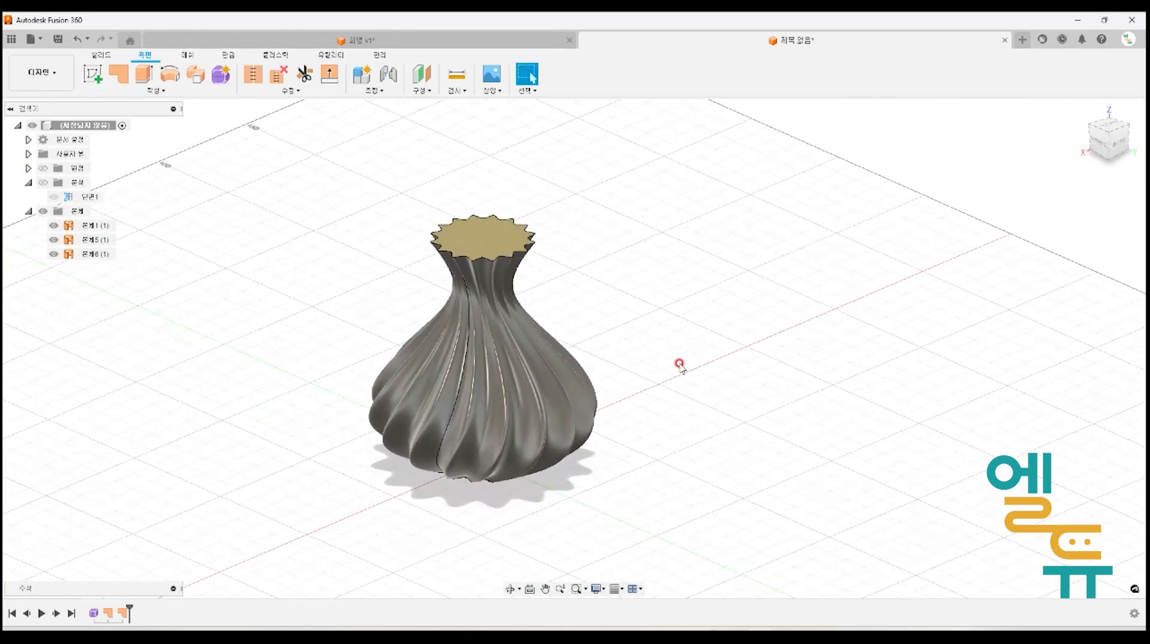
middle_click_drag(630, 459, 642, 435)
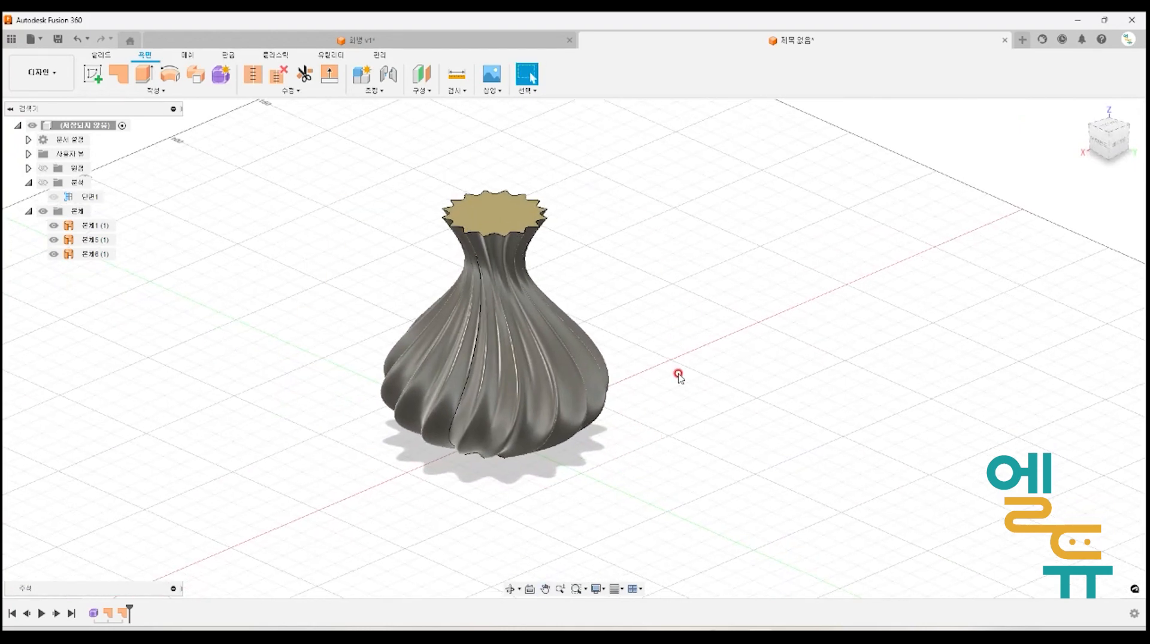
left_click(254, 78)
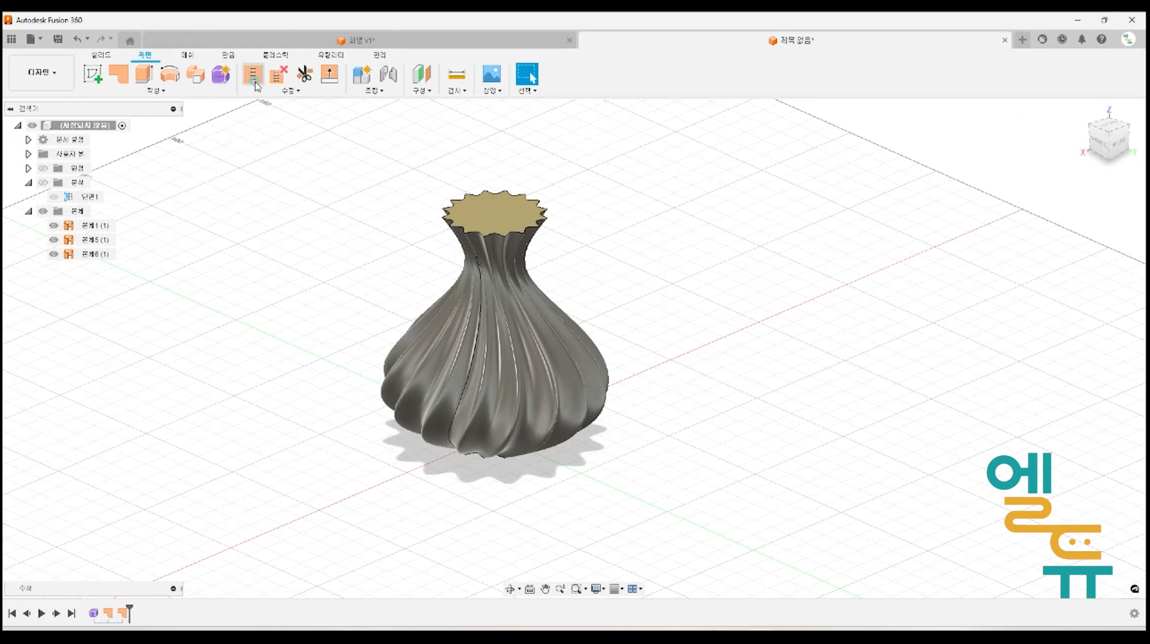
left_click(499, 216)
left_click(606, 432)
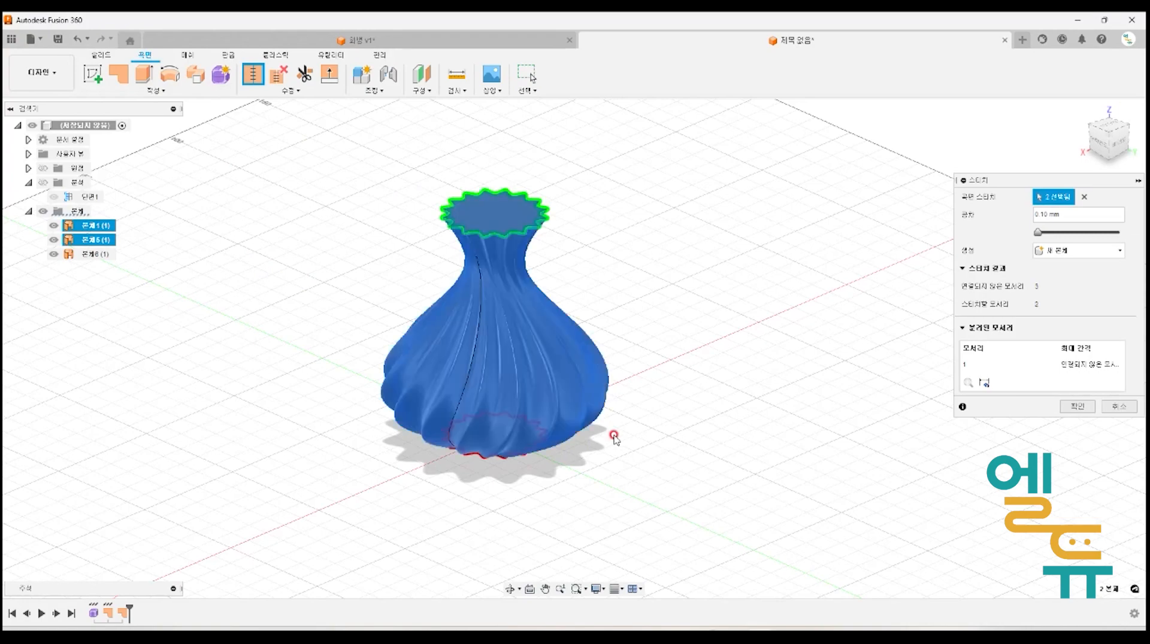
middle_click_drag(606, 432, 613, 381, "shift")
left_click(526, 430)
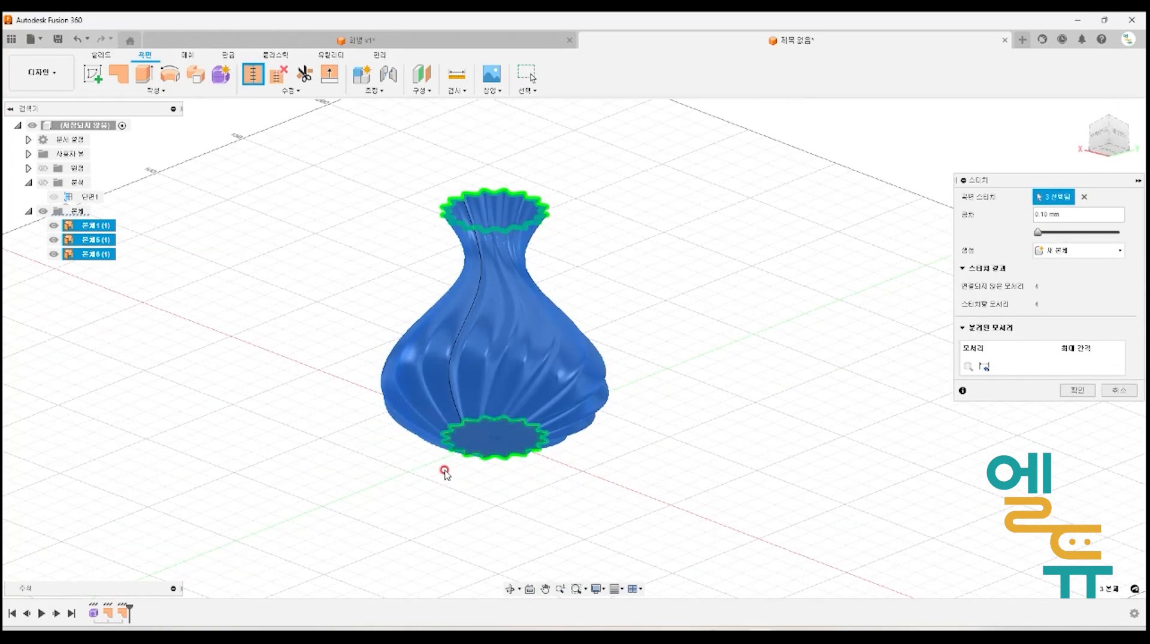
left_click(1077, 401)
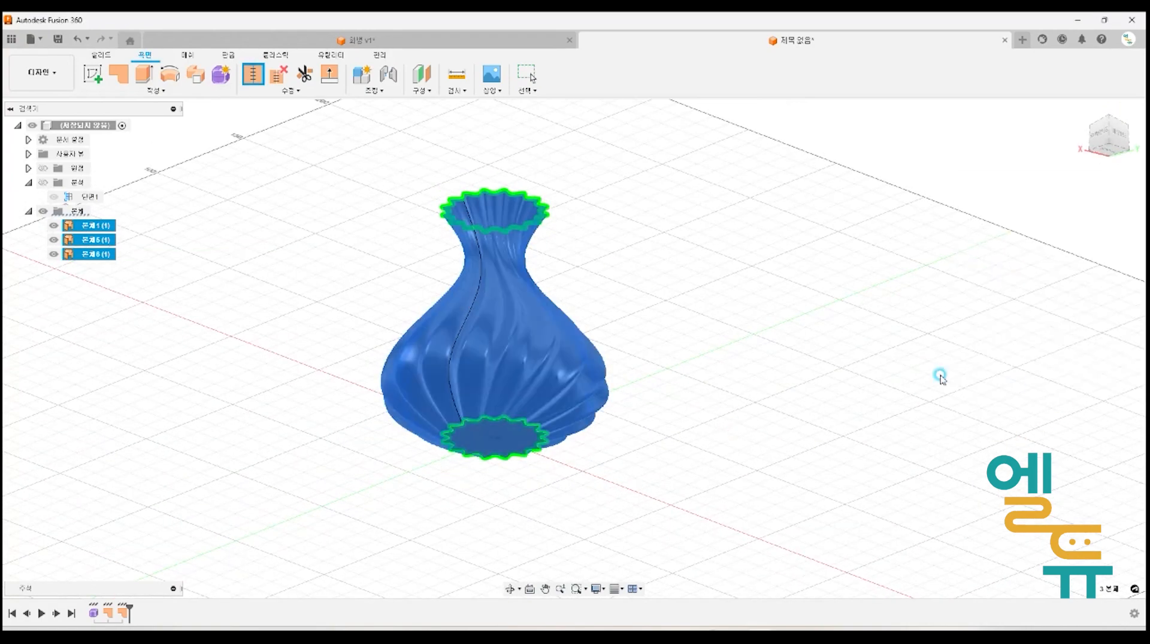
- Shell the stitched vase body open at its top face with a 1 mm inside thickness
middle_click_drag(742, 374, 691, 411, "shift")
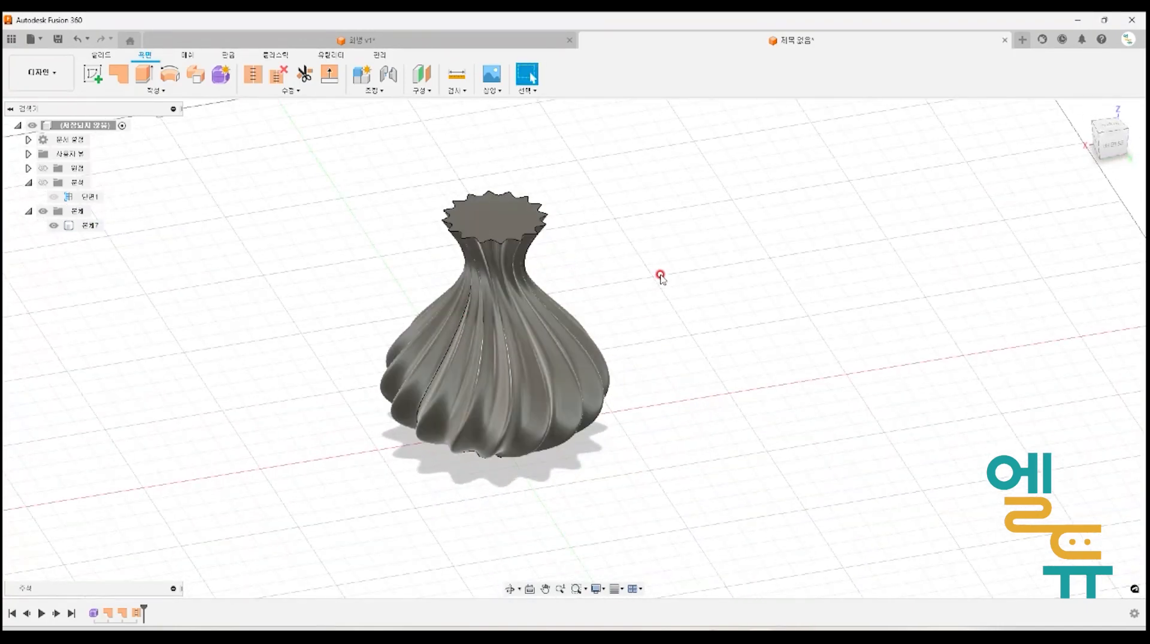
left_click(499, 215)
left_click(610, 264)
left_click(102, 54)
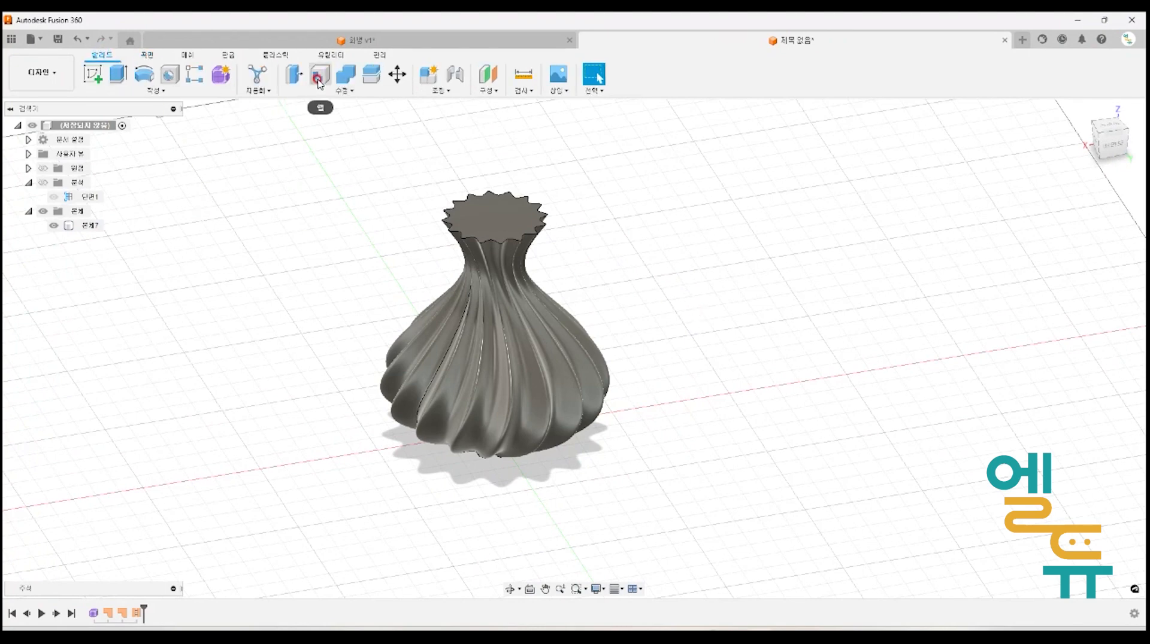
left_click(321, 78)
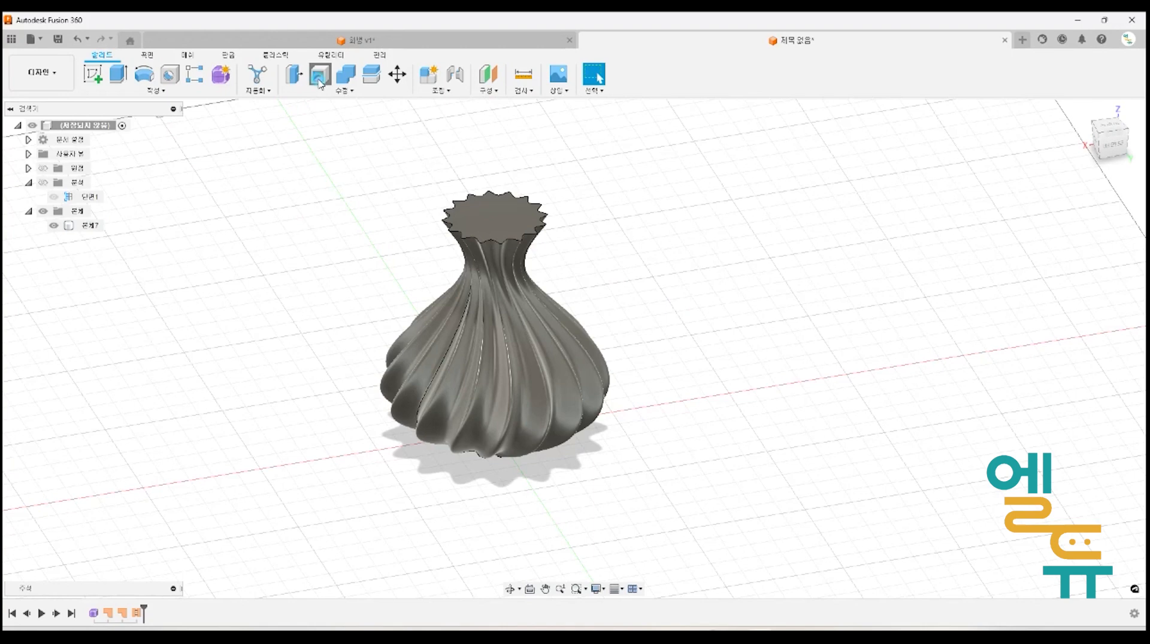
left_click(497, 210)
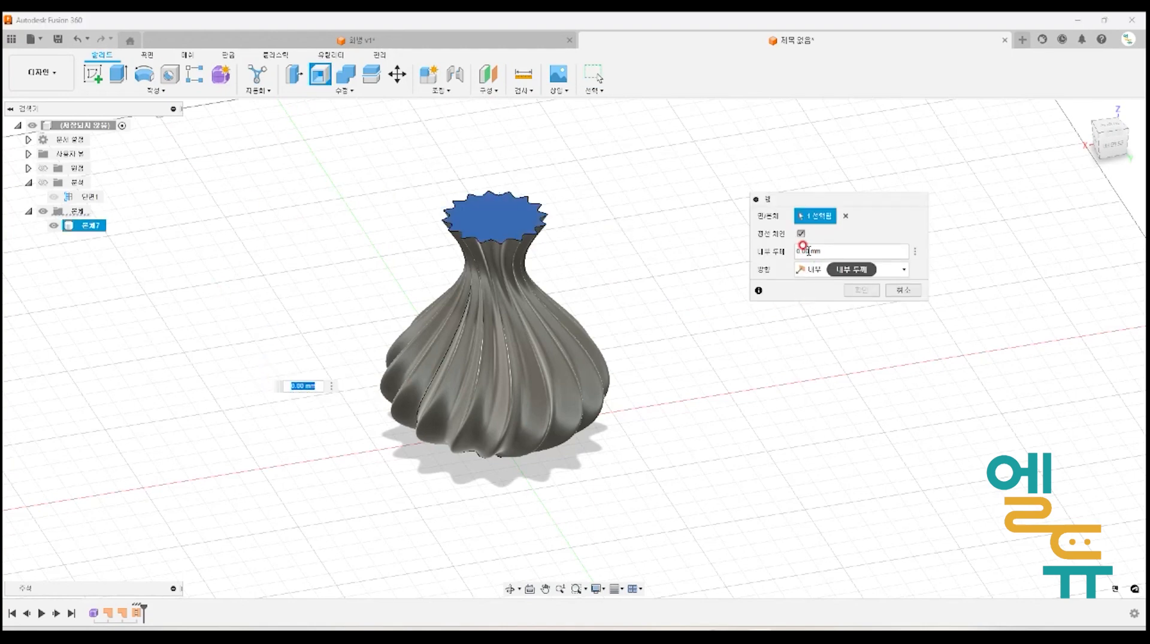
type("1")
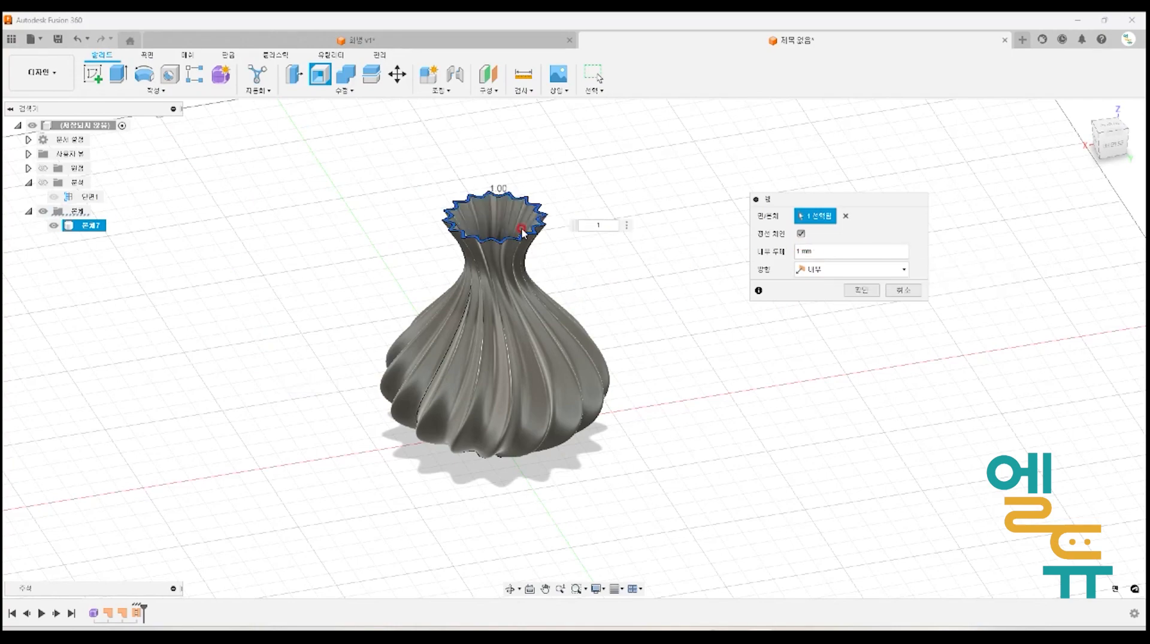
- Try a 2 mm inside thickness for the shell, set it back to 1 mm and apply the shell
scroll(522, 232, "up", 5)
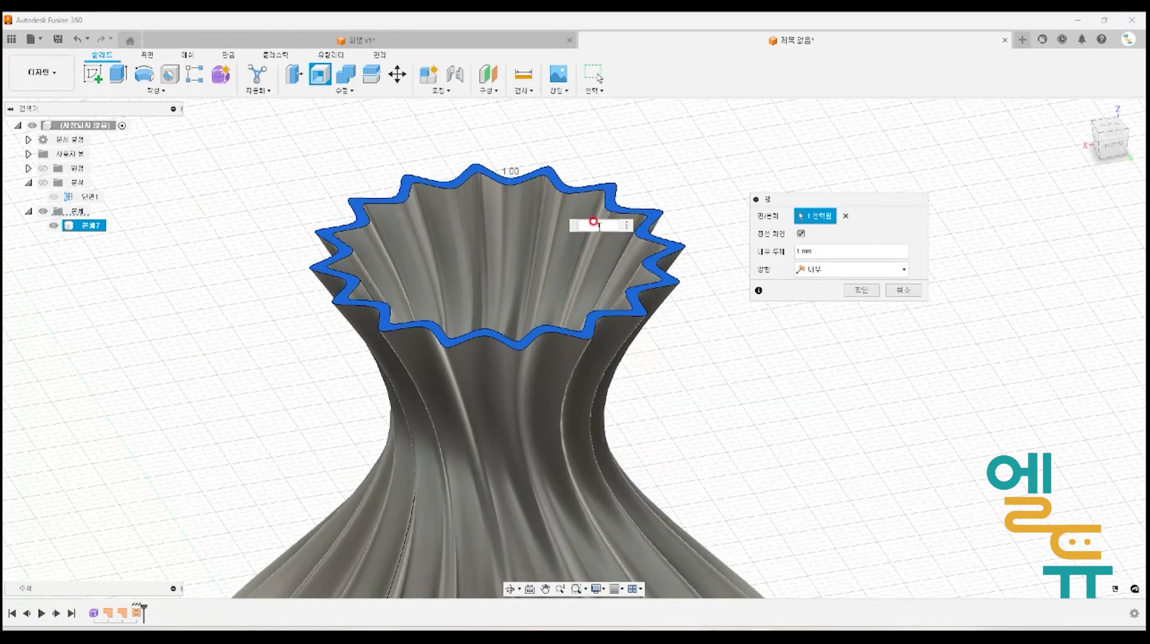
left_click_drag(604, 226, 576, 227)
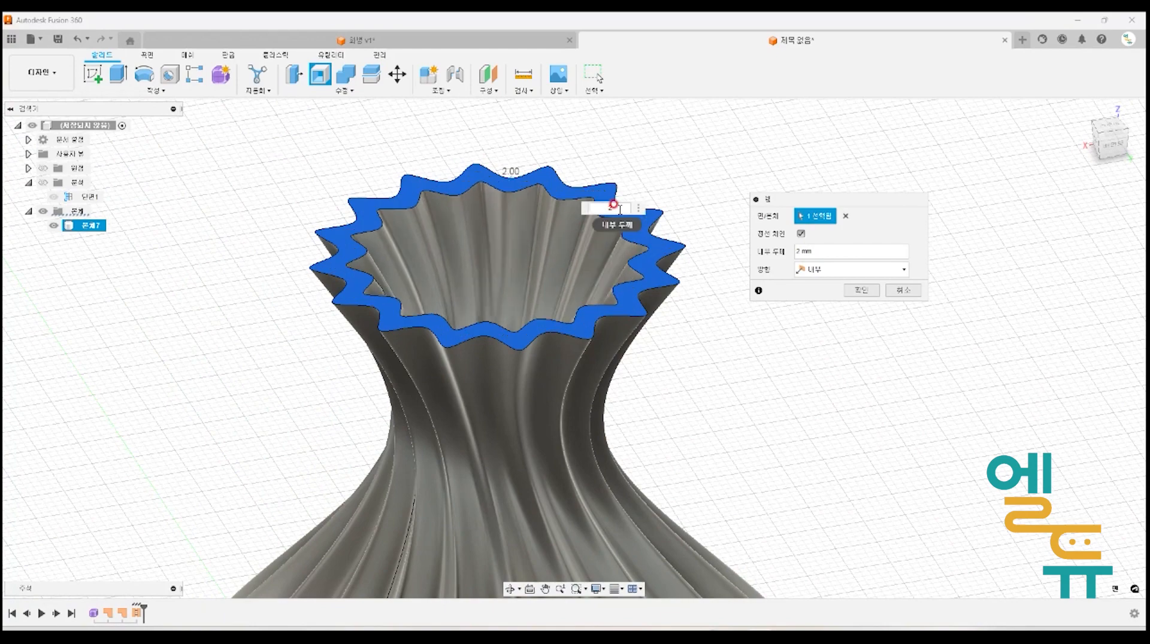
left_click_drag(618, 207, 585, 211)
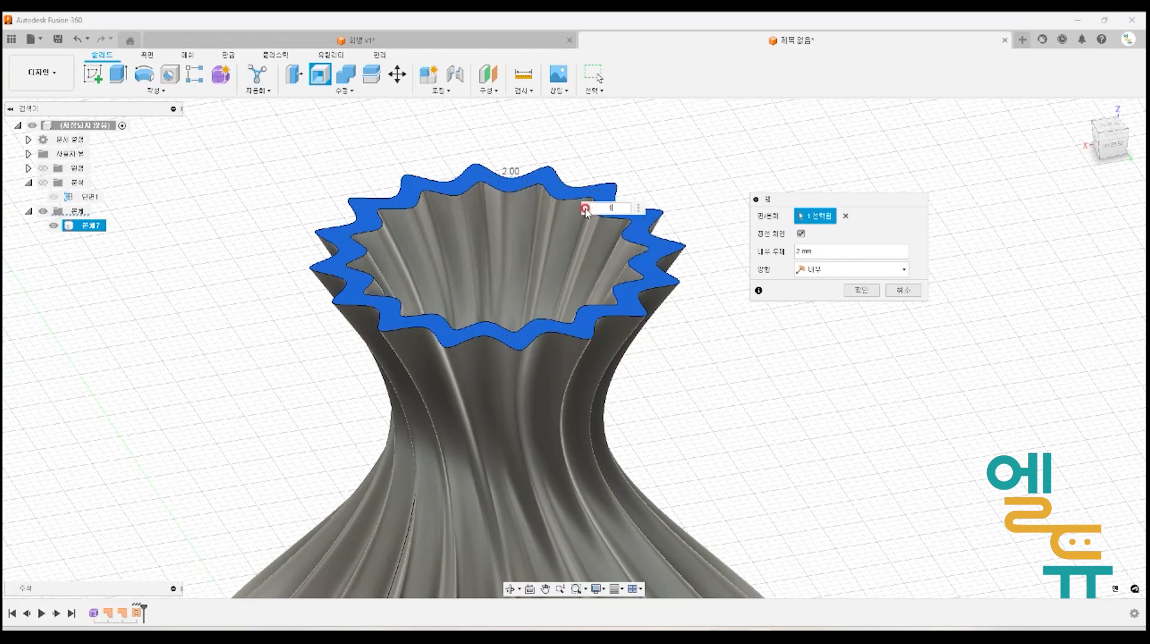
type("1")
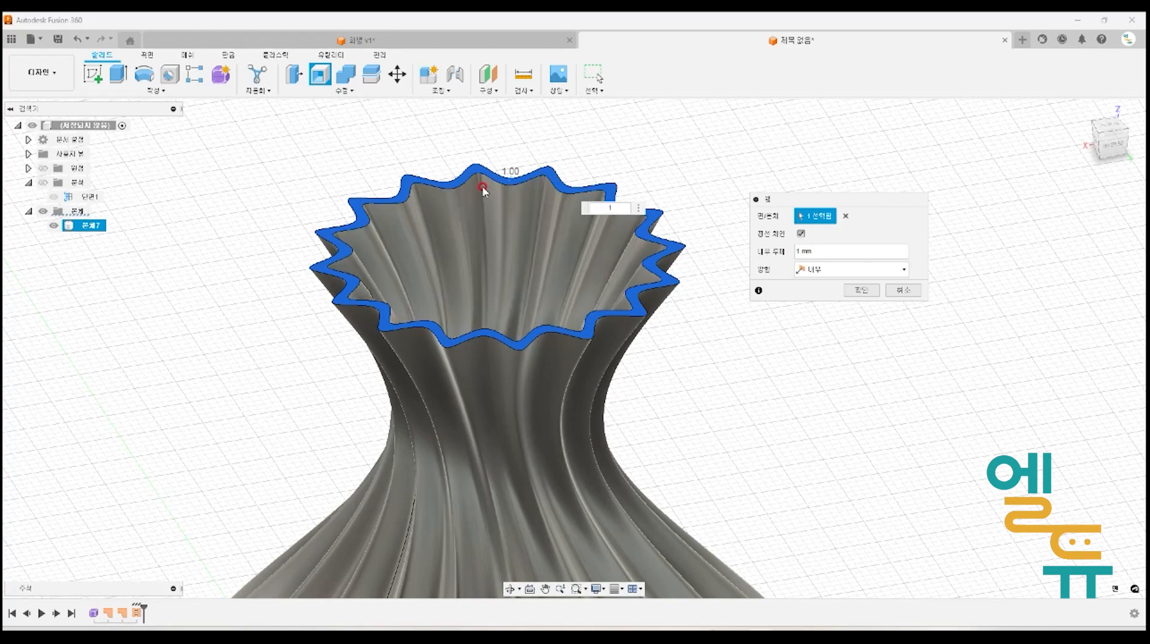
scroll(482, 190, "down", 5)
left_click(861, 291)
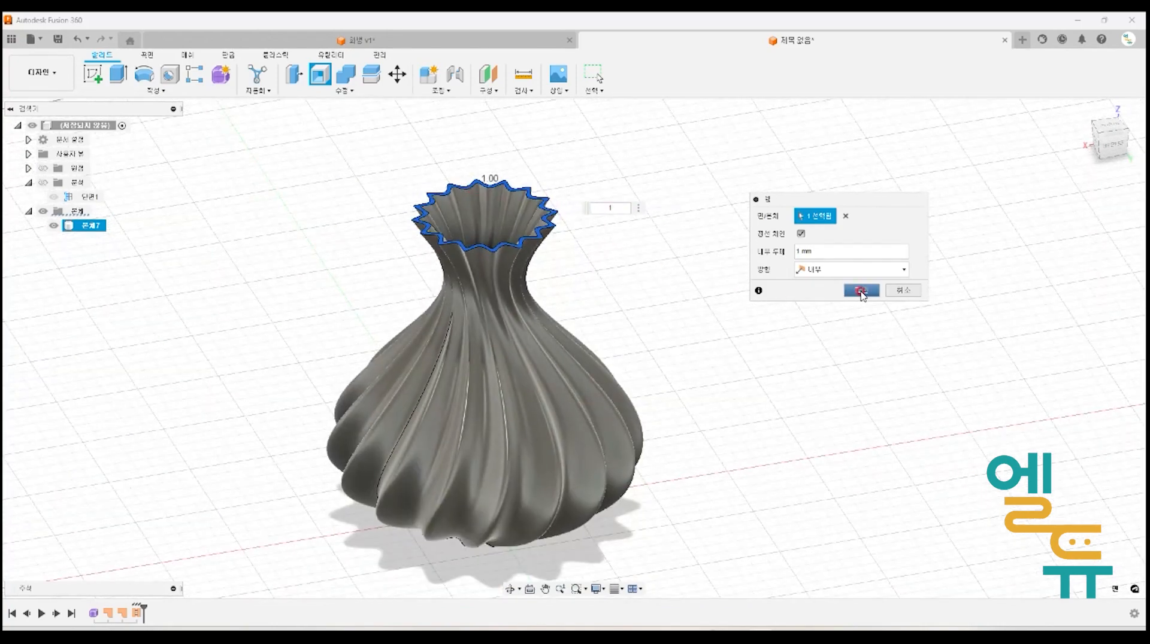
- Set up a fillet on the inner and outer edges of the vase's top rim with a 0.3 mm radius
mouse_move(709, 405)
middle_mouse_down("shift")
mouse_move(720, 378)
mouse_move(752, 360)
mouse_move(745, 349)
mouse_move(724, 397)
middle_mouse_up("shift")
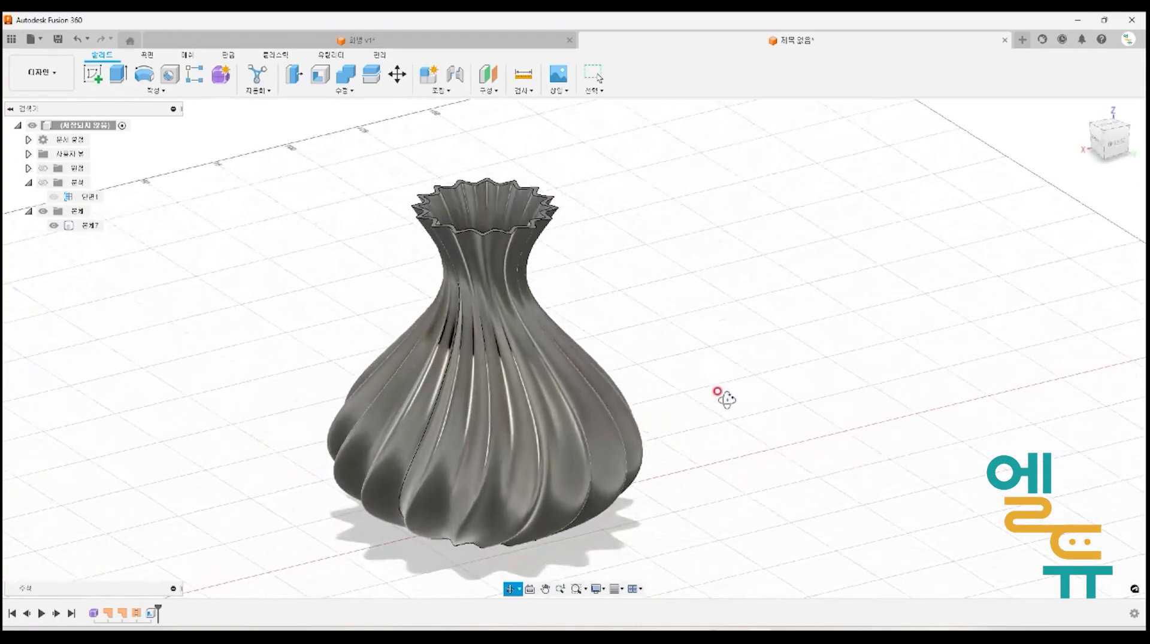
scroll(505, 188, "up", 5)
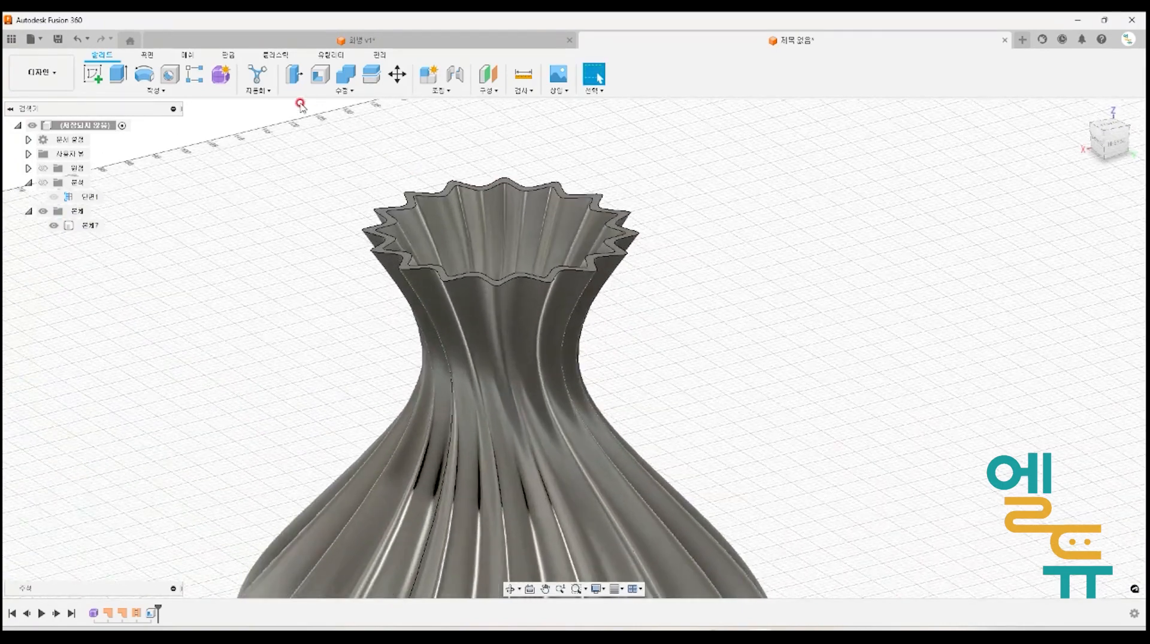
left_click(333, 91)
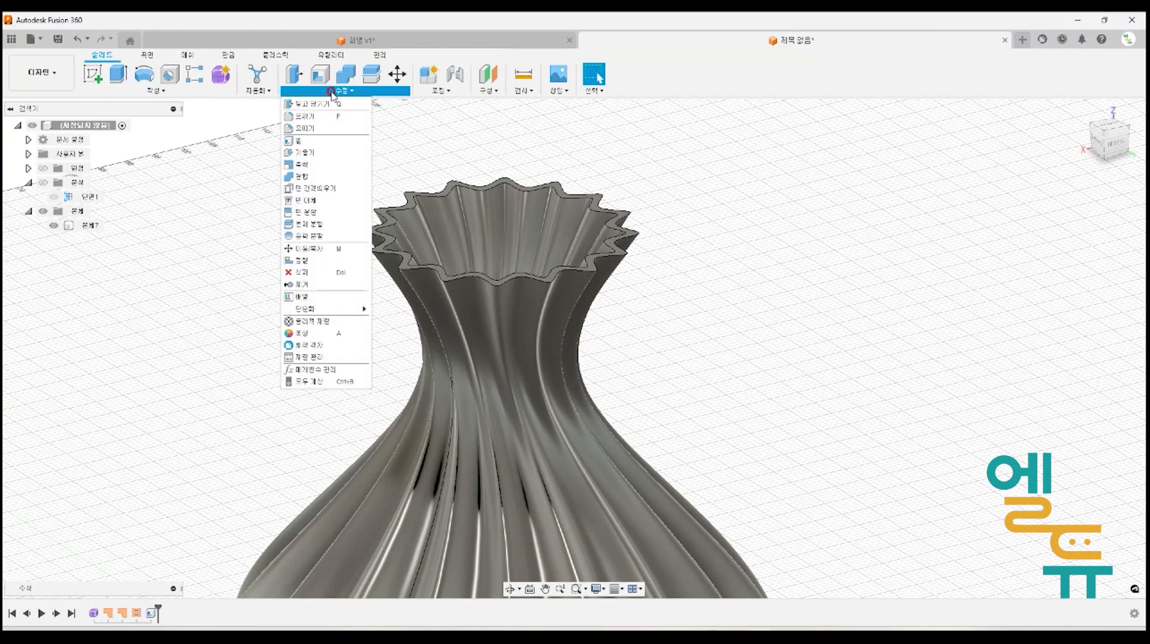
left_click(318, 117)
left_click(503, 187)
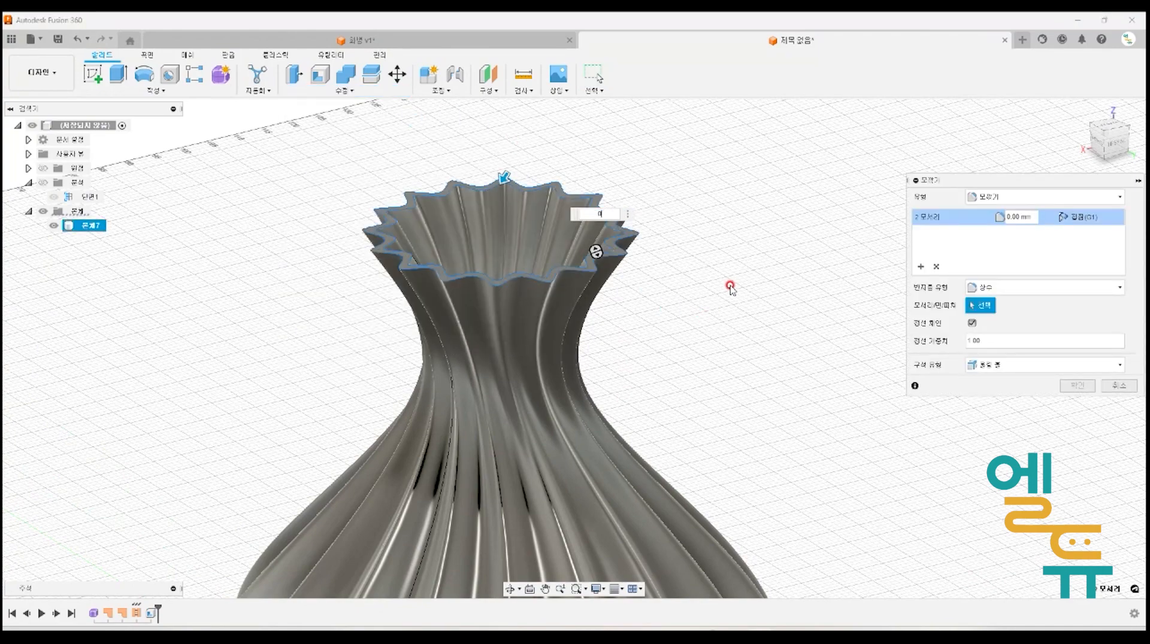
type("0.3")
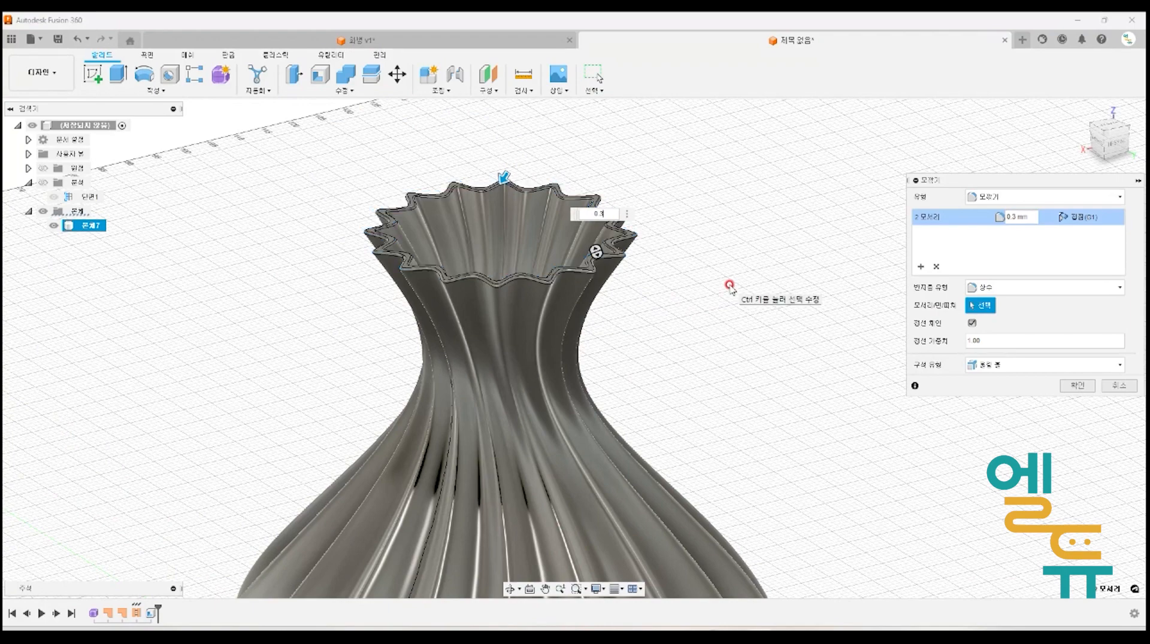
- Try a 0.5 mm radius for the rim fillet and reduce it to 0.4 mm
left_click_drag(609, 215, 582, 214)
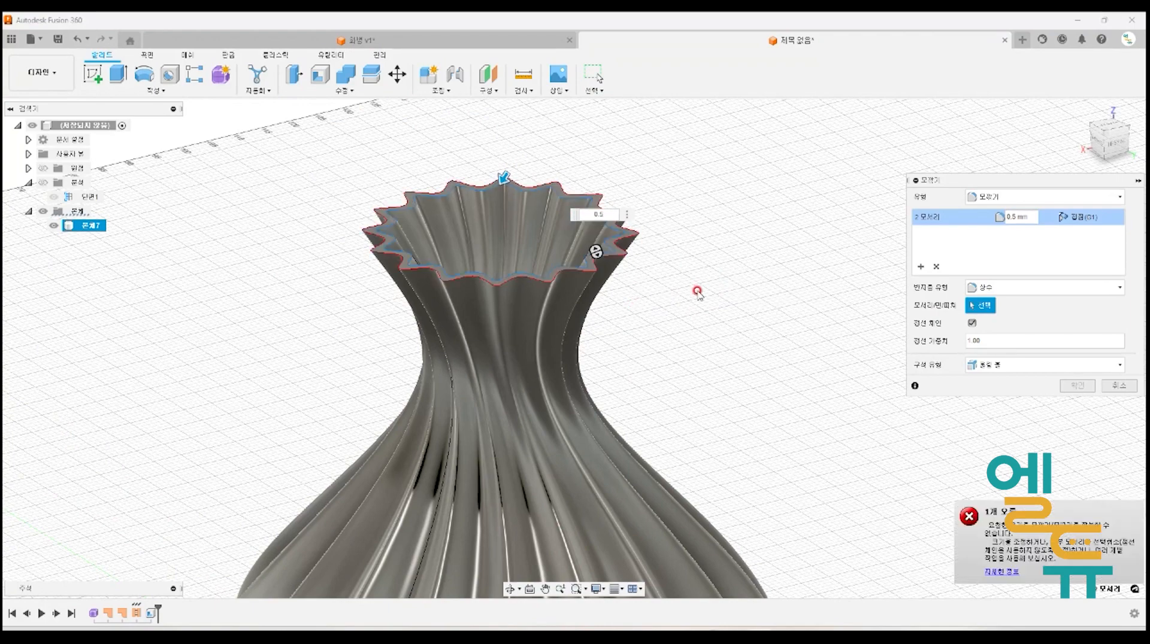
left_click_drag(610, 215, 557, 213)
type("0.")
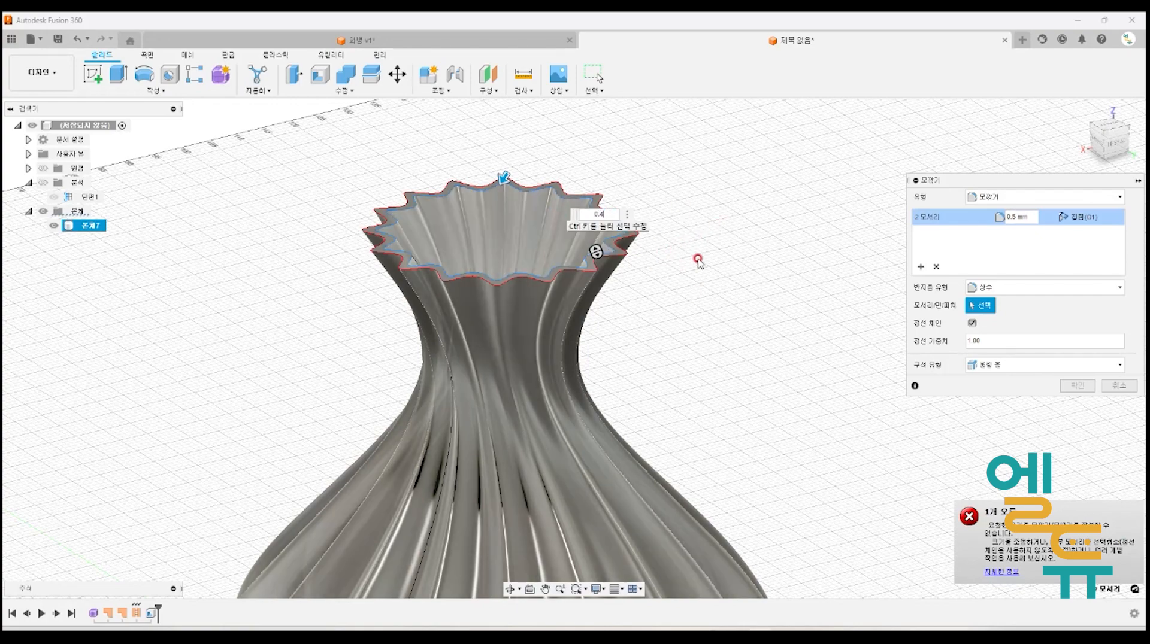
middle_click_drag(708, 256, 688, 183)
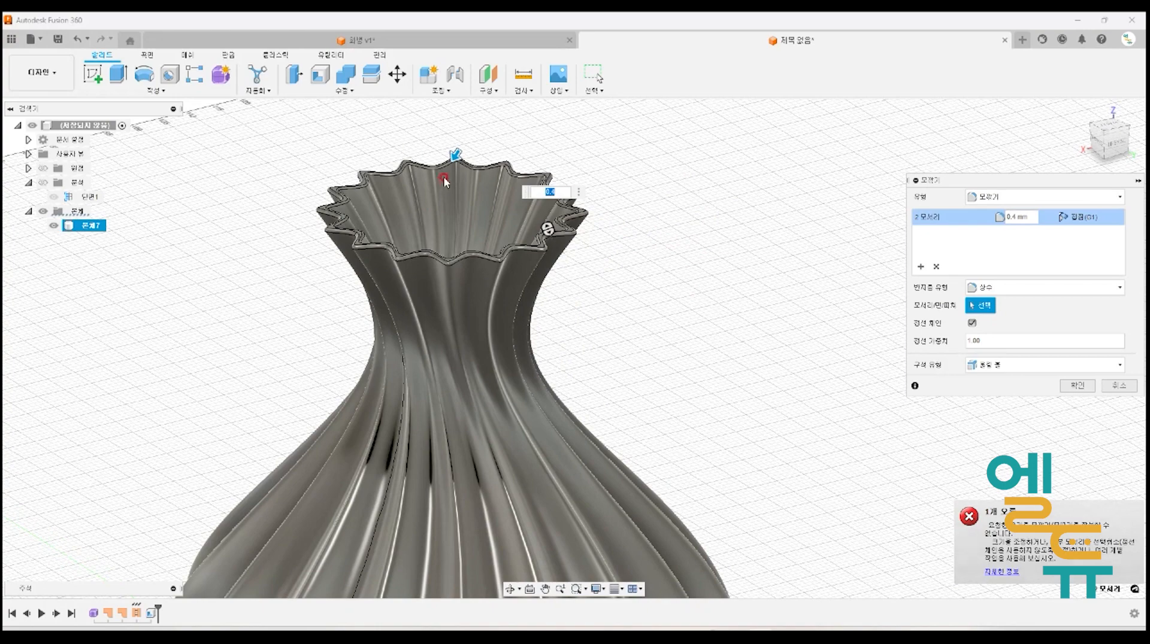
- Add the vase's bottom edge as a second fillet set, try 1 mm, set its radius to 5 mm and apply the fillets
left_click(918, 266)
scroll(597, 274, "down", 1)
scroll(596, 274, "down", 3)
middle_click_drag(593, 259, 558, 395, "shift")
left_click(558, 395)
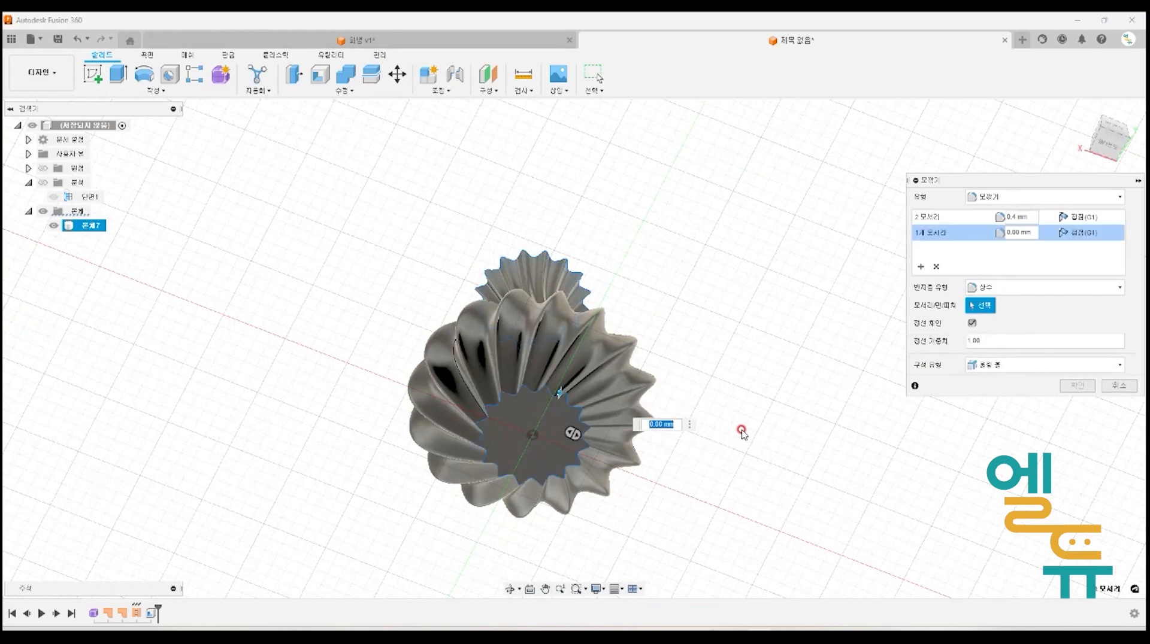
type("1")
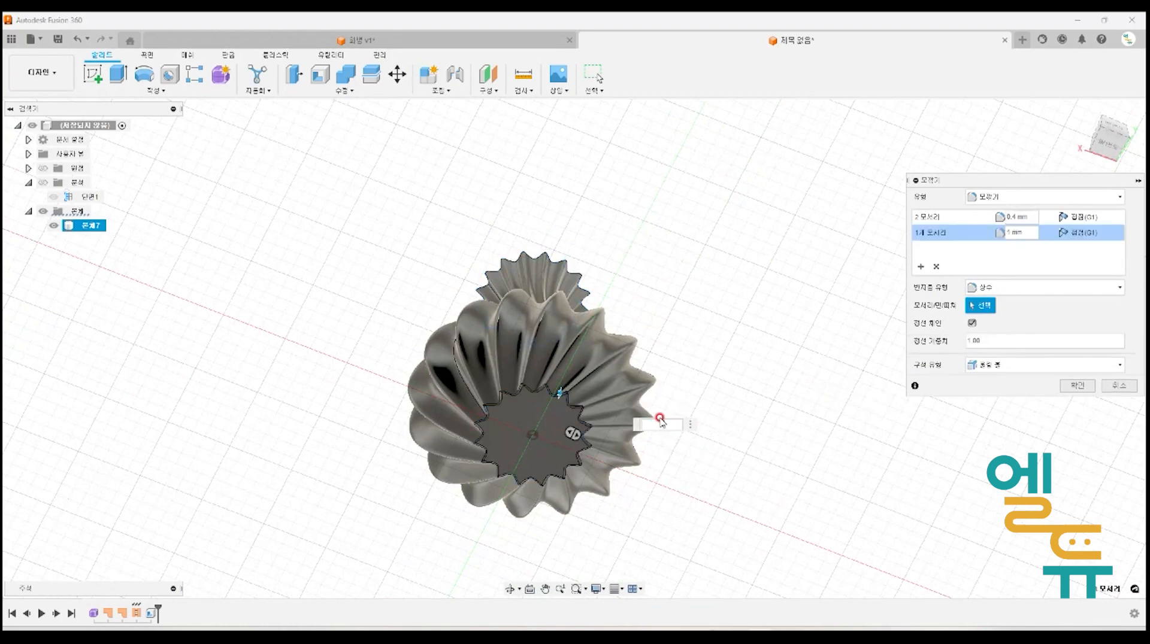
left_click(660, 421)
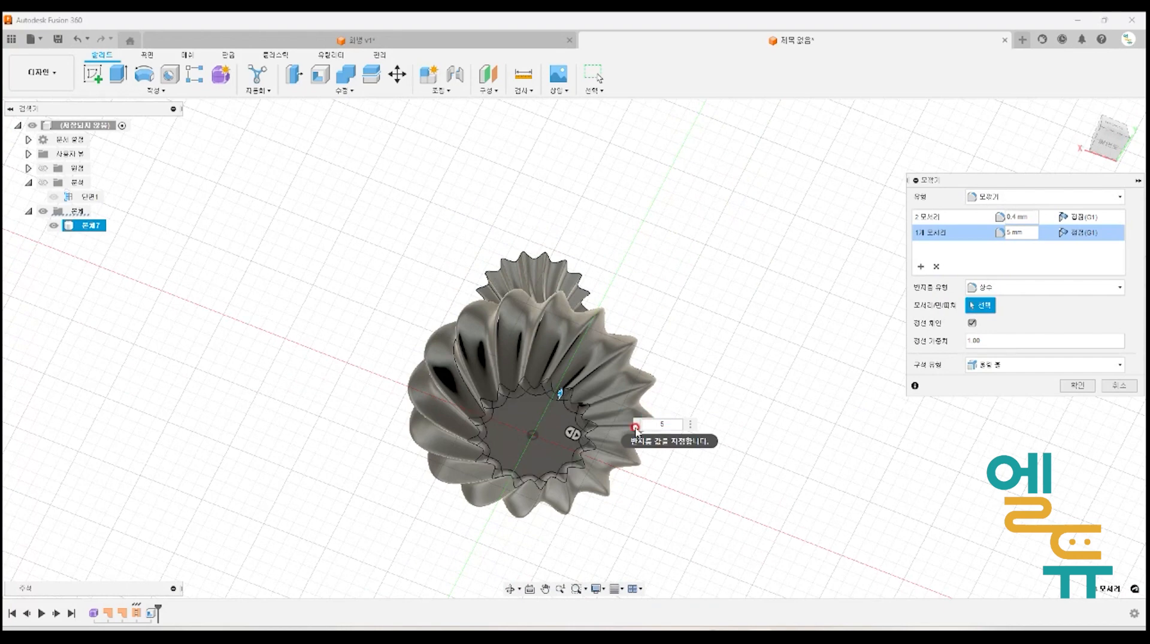
left_click_drag(636, 428, 612, 420)
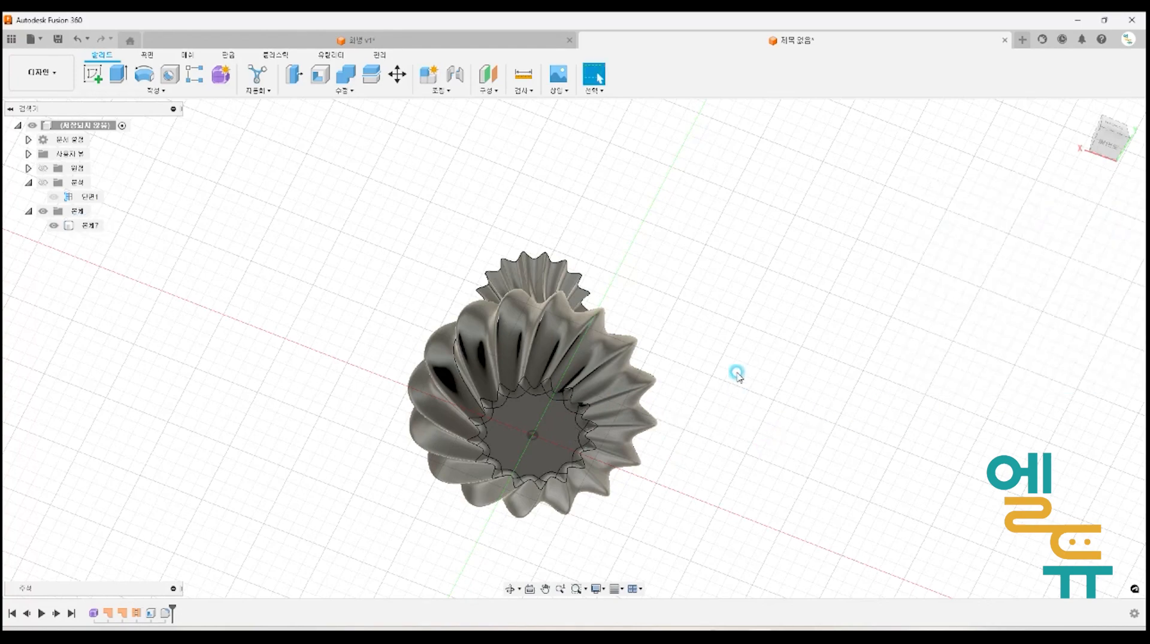
- Open the Appearance settings for the finished vase body
left_click_drag(704, 352, 698, 401, "shift")
mouse_move(698, 401)
middle_mouse_down("shift")
mouse_move(695, 463)
mouse_move(706, 418)
mouse_move(687, 397)
mouse_move(682, 408)
mouse_move(700, 424)
middle_mouse_up("shift")
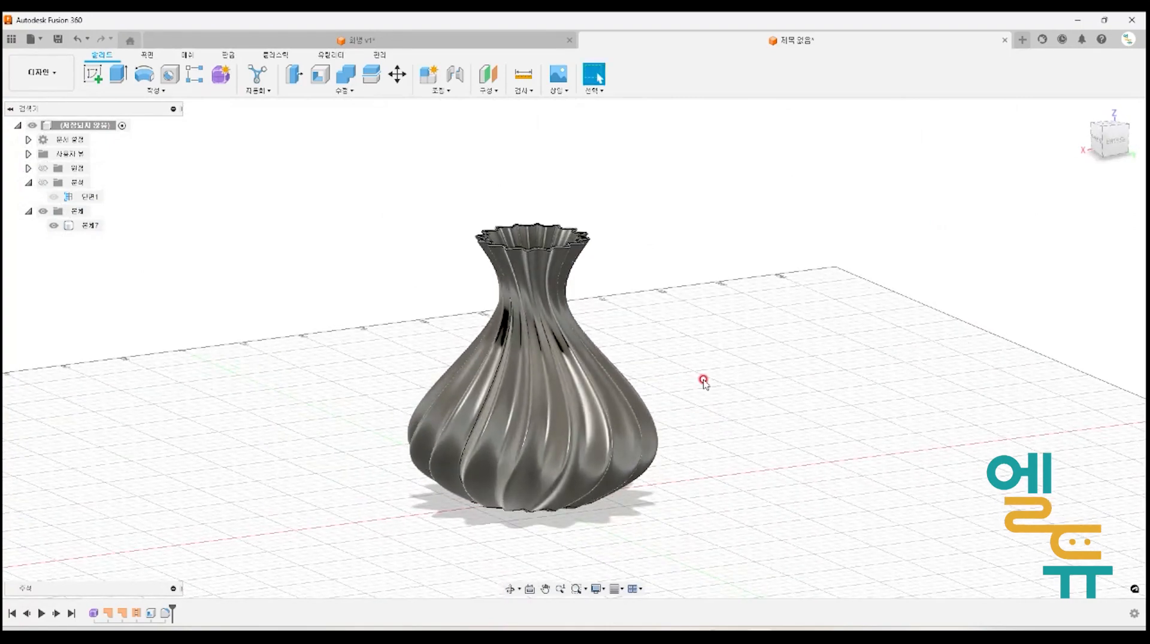
scroll(670, 377, "up", 5)
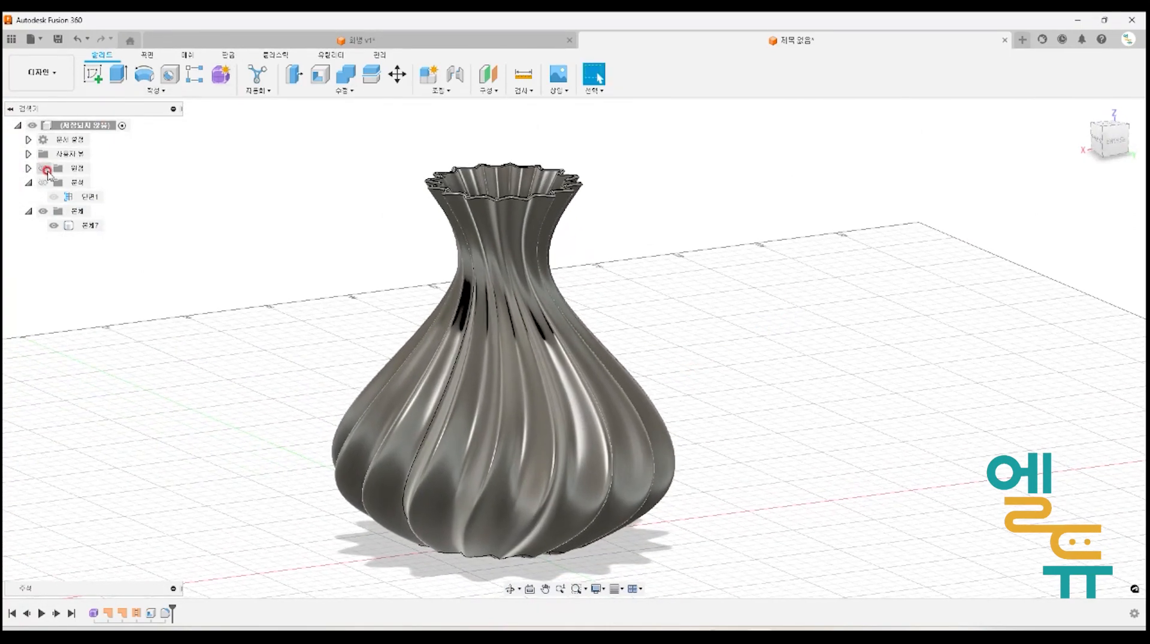
left_click(28, 182)
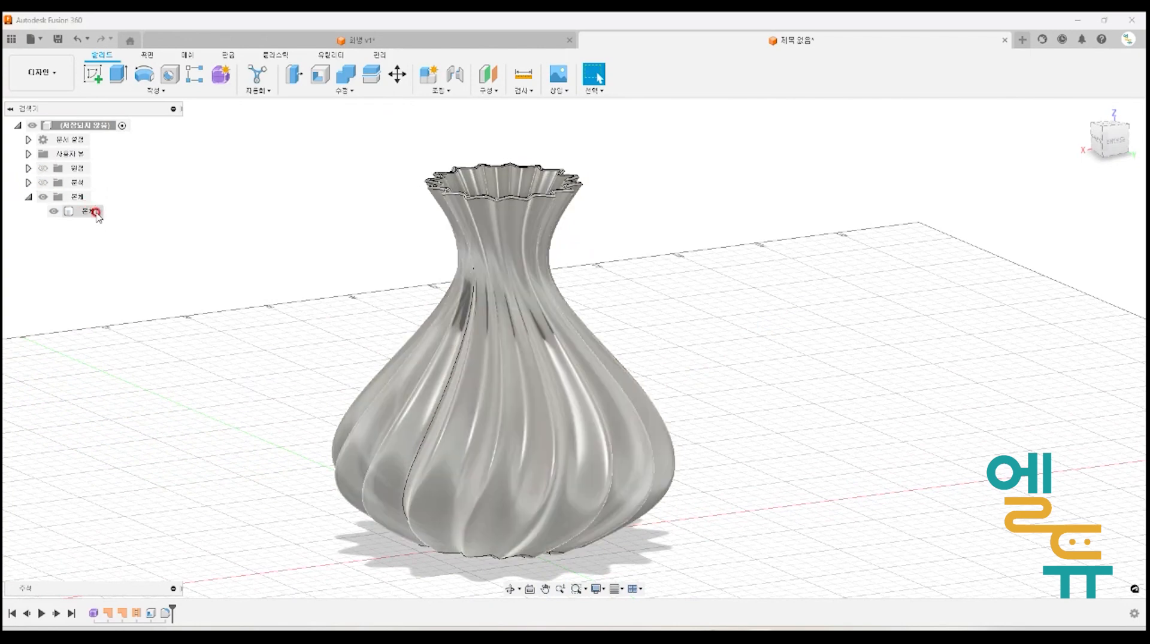
left_click(96, 212)
right_click(98, 214)
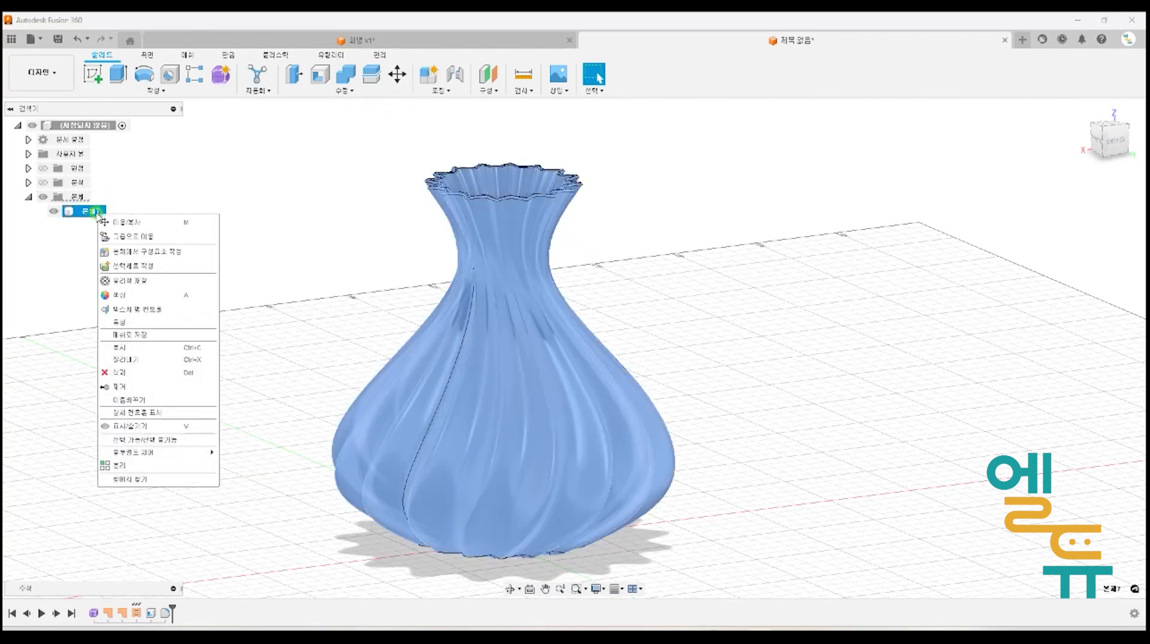
left_click(120, 295)
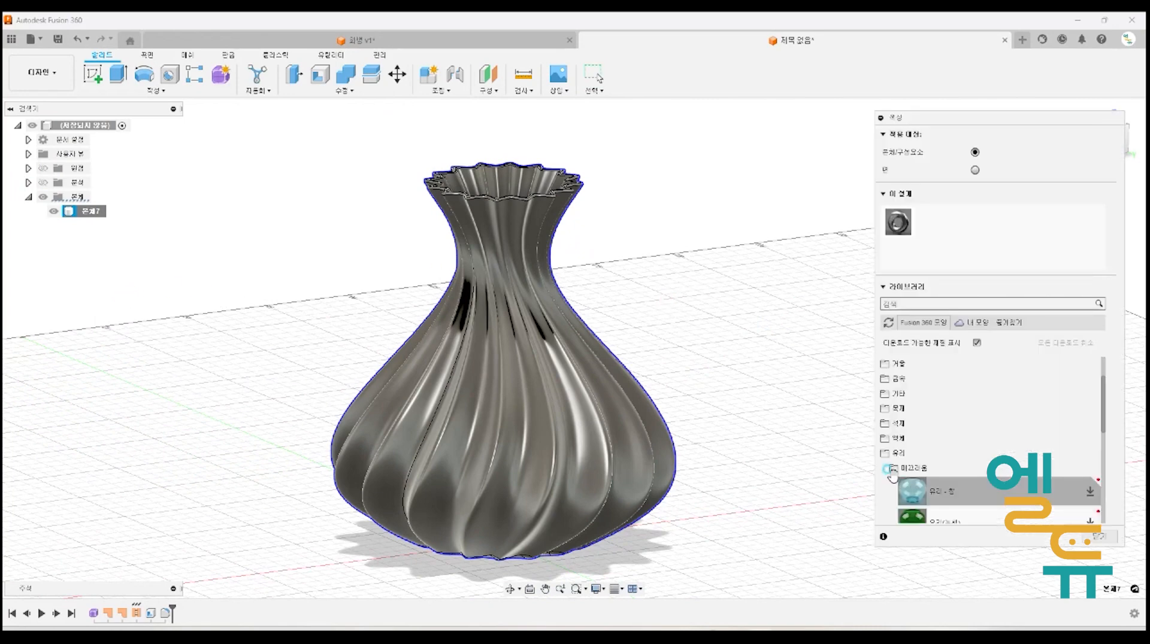
- Download the green glass appearance from the smooth glass category and apply it to the vase body
left_click(887, 469)
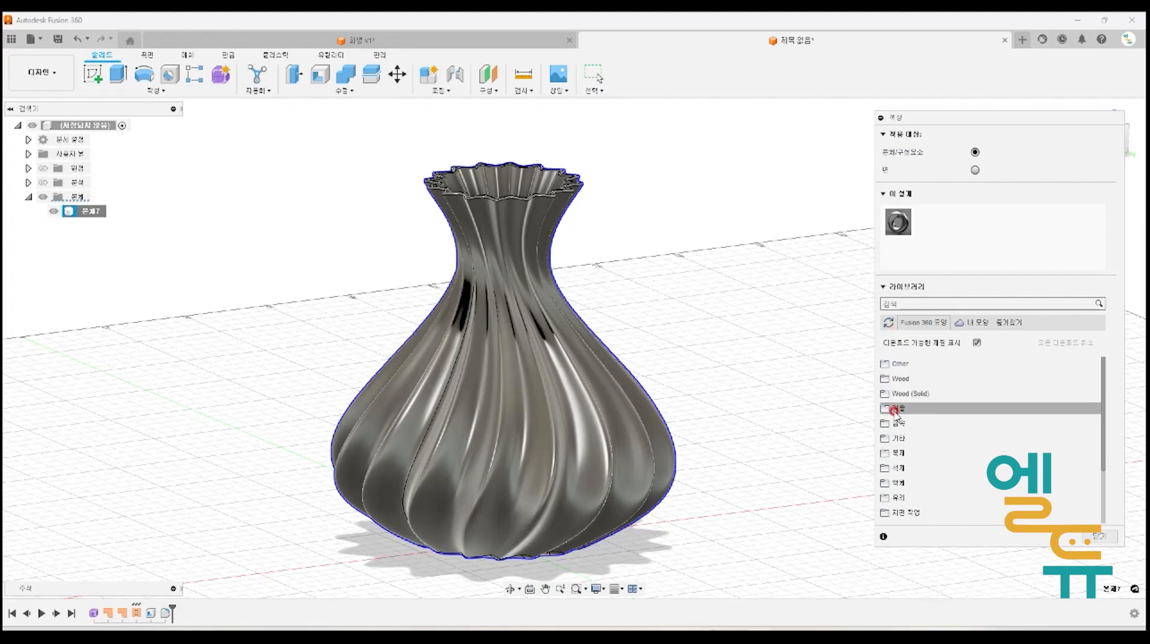
left_click(883, 501)
scroll(934, 467, "down", 2)
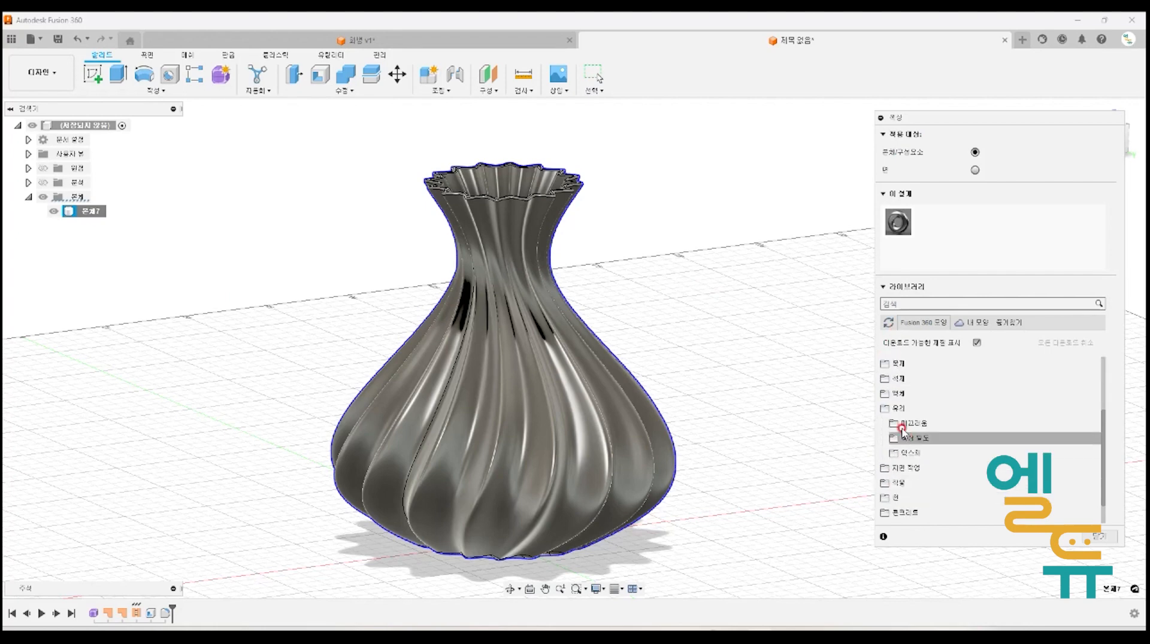
left_click(894, 423)
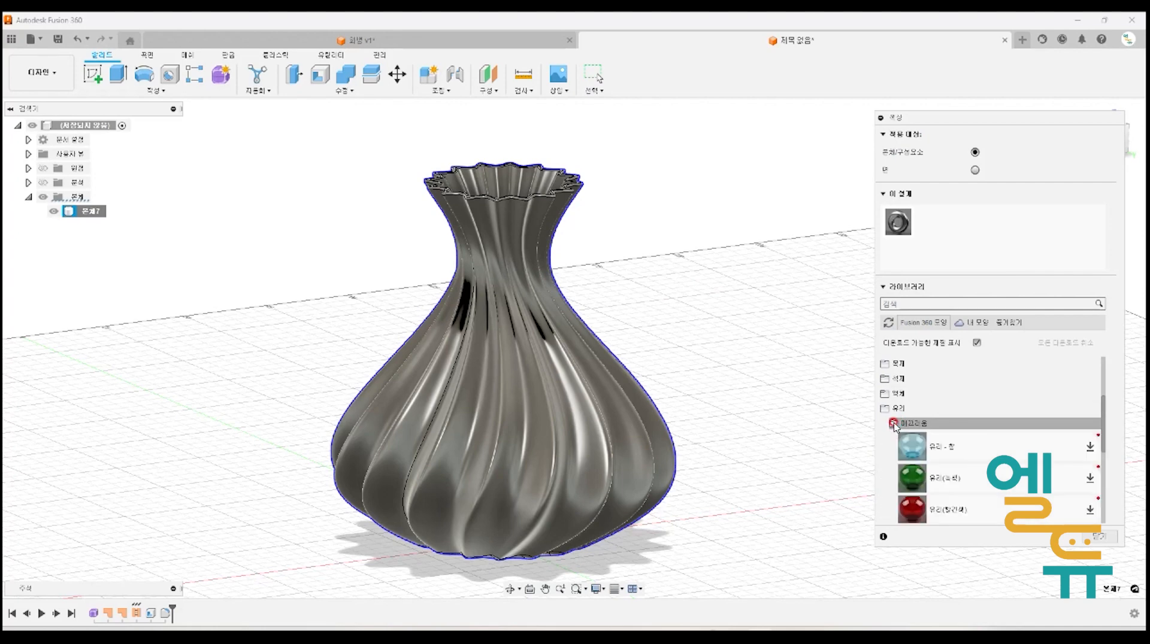
scroll(893, 426, "down", 1)
left_click(1080, 430)
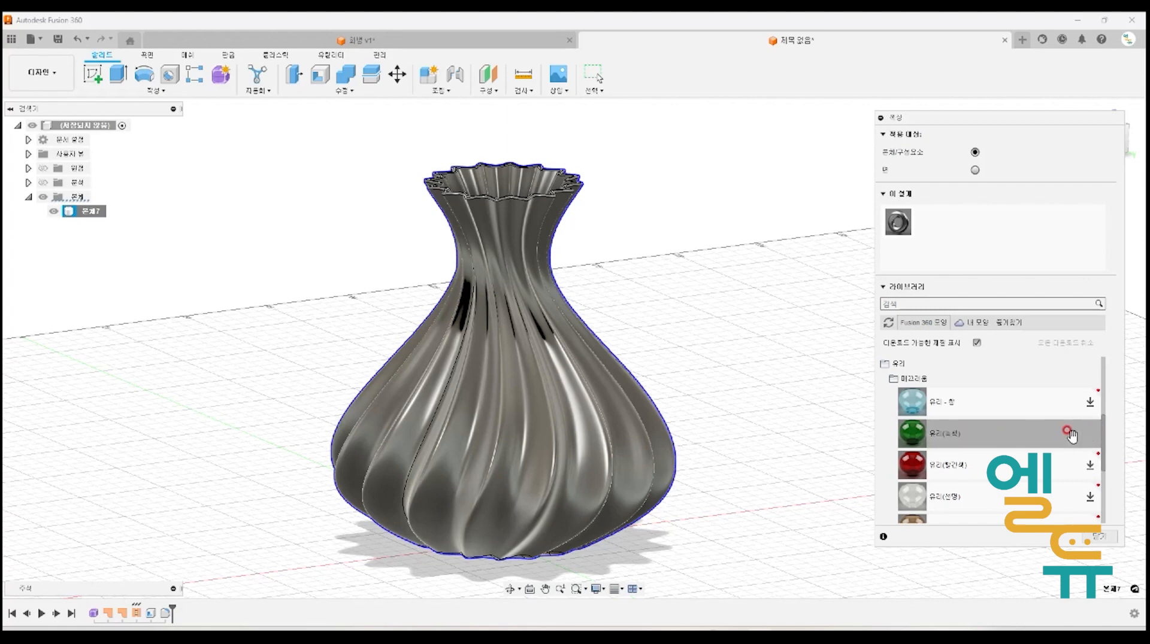
left_click_drag(1054, 435, 577, 359)
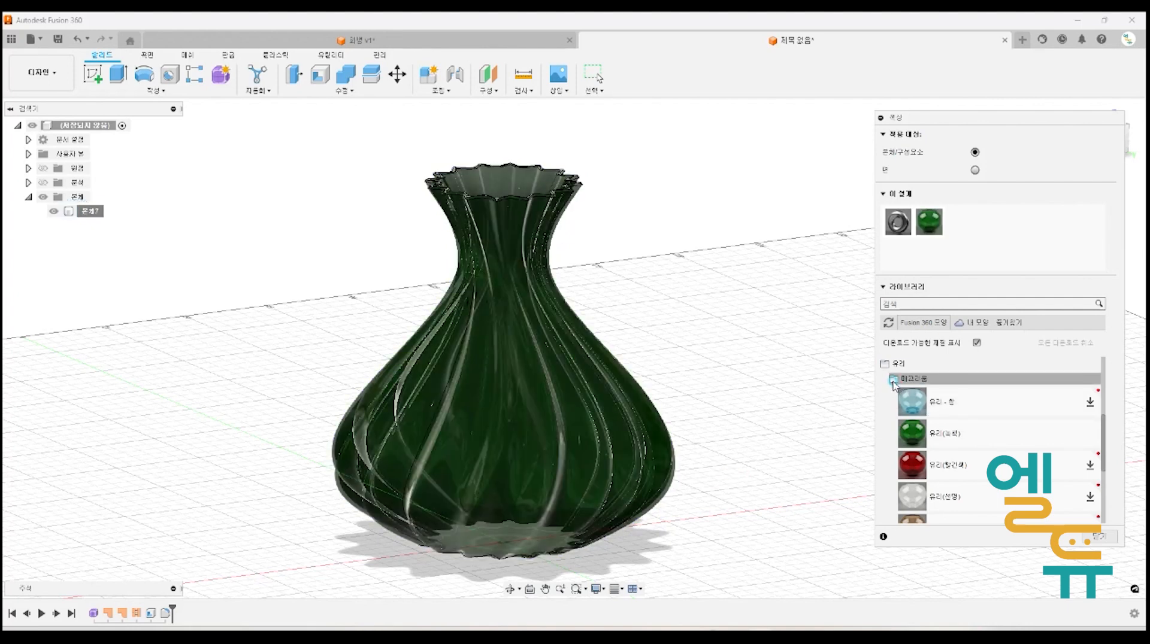
- Download the mosaic glass appearance from the textured glass category, apply it to the vase body, and close the appearance settings
left_click(892, 379)
left_click(892, 423)
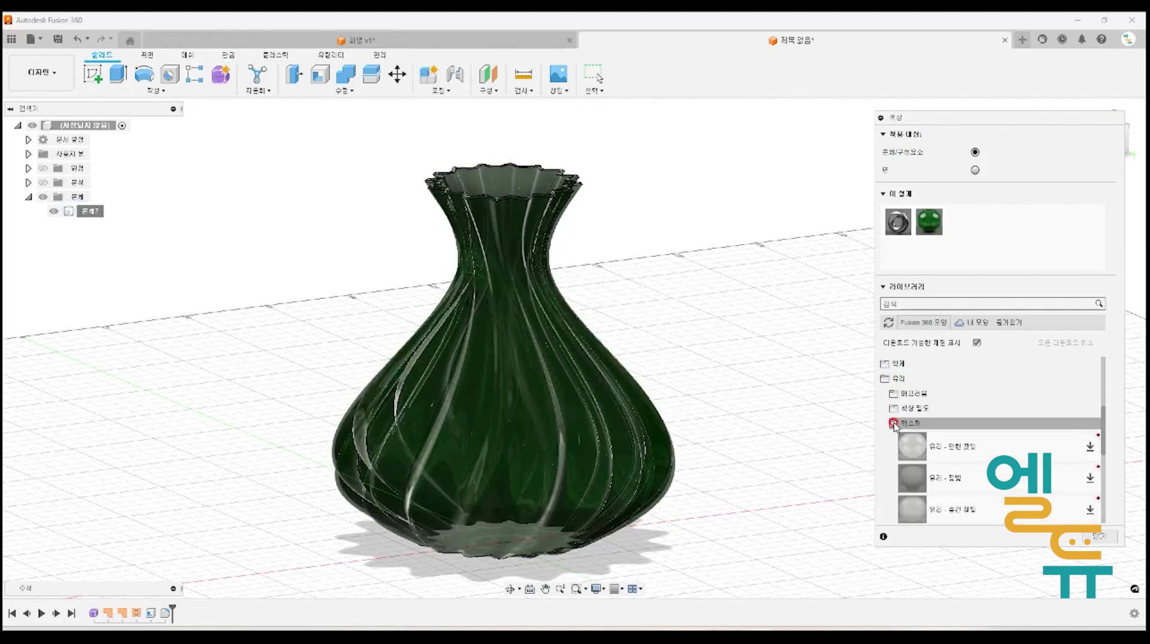
scroll(891, 424, "down", 5)
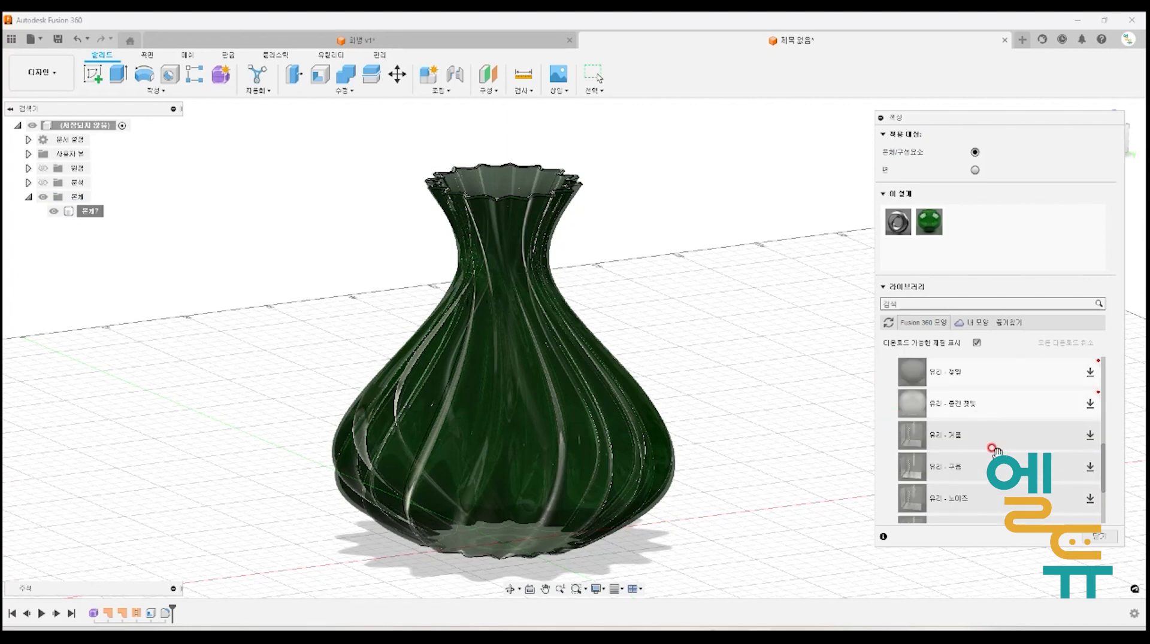
scroll(995, 443, "down", 3)
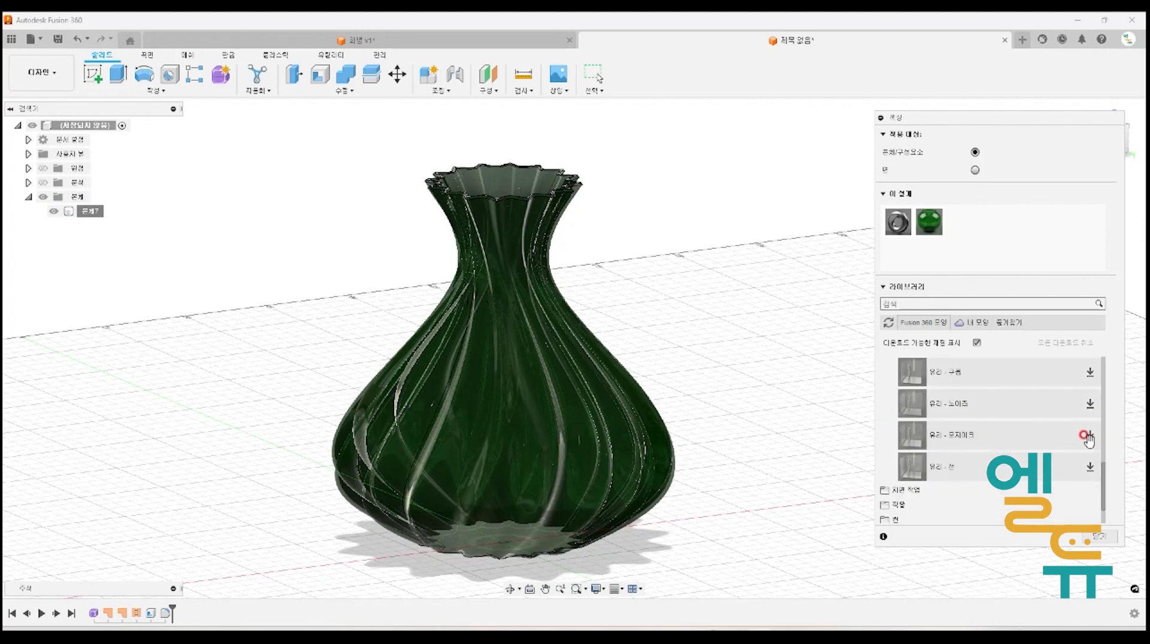
left_click(1090, 434)
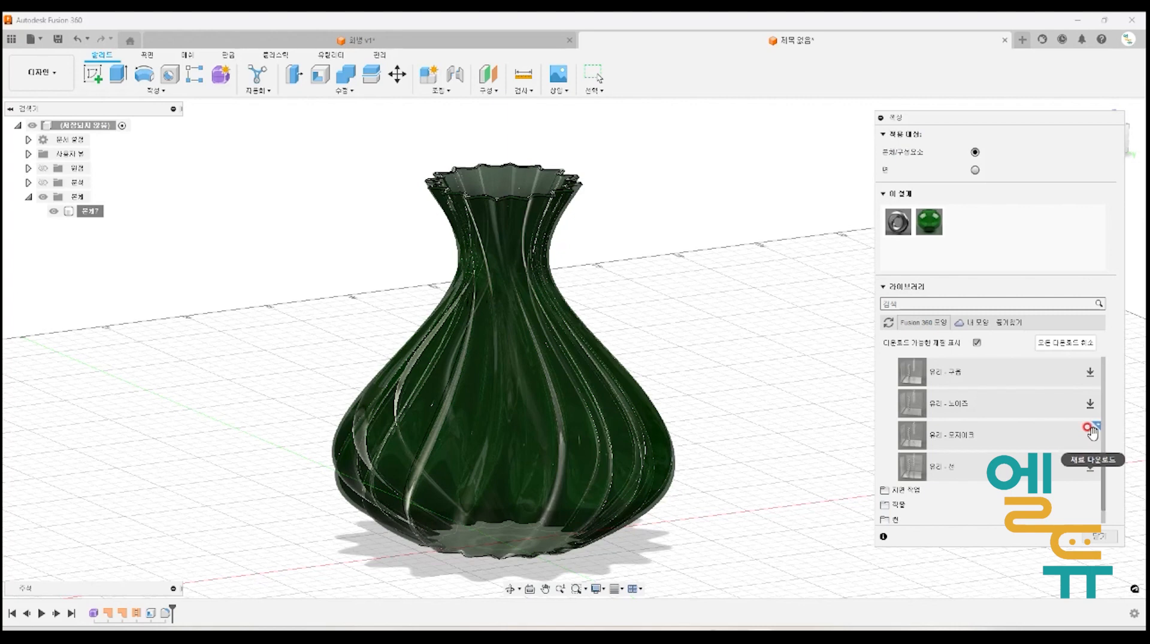
left_click_drag(1024, 437, 518, 351)
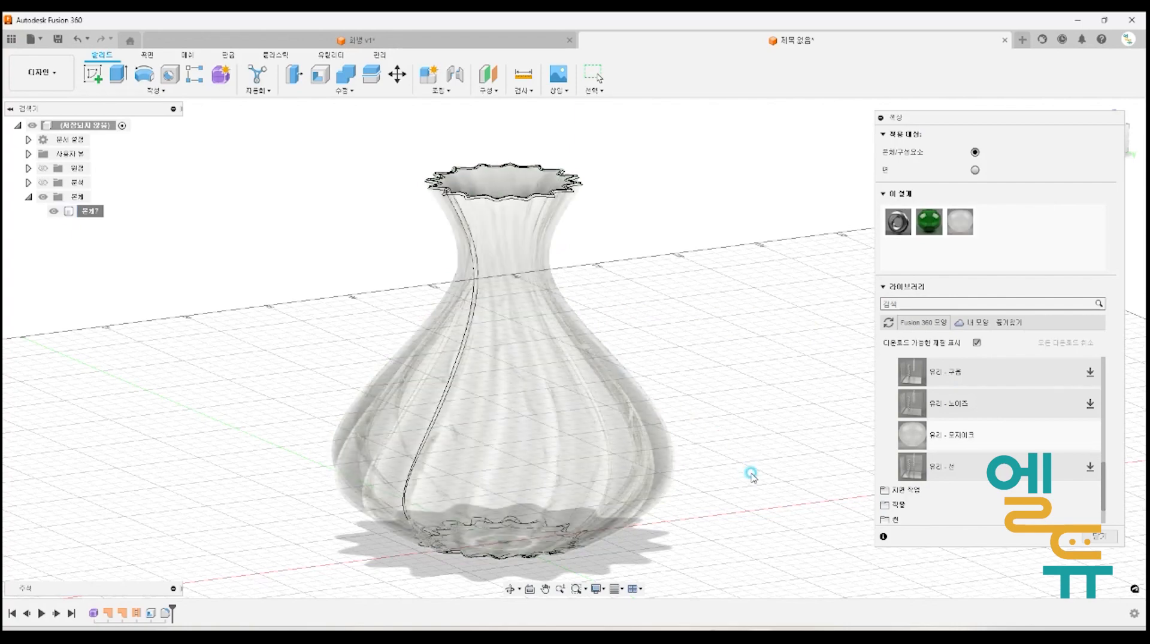
mouse_move(752, 469)
middle_mouse_down("shift")
mouse_move(683, 436)
mouse_move(680, 449)
mouse_move(760, 480)
mouse_move(752, 462)
mouse_move(703, 452)
mouse_move(739, 457)
middle_mouse_up("shift")
left_click(1102, 547)
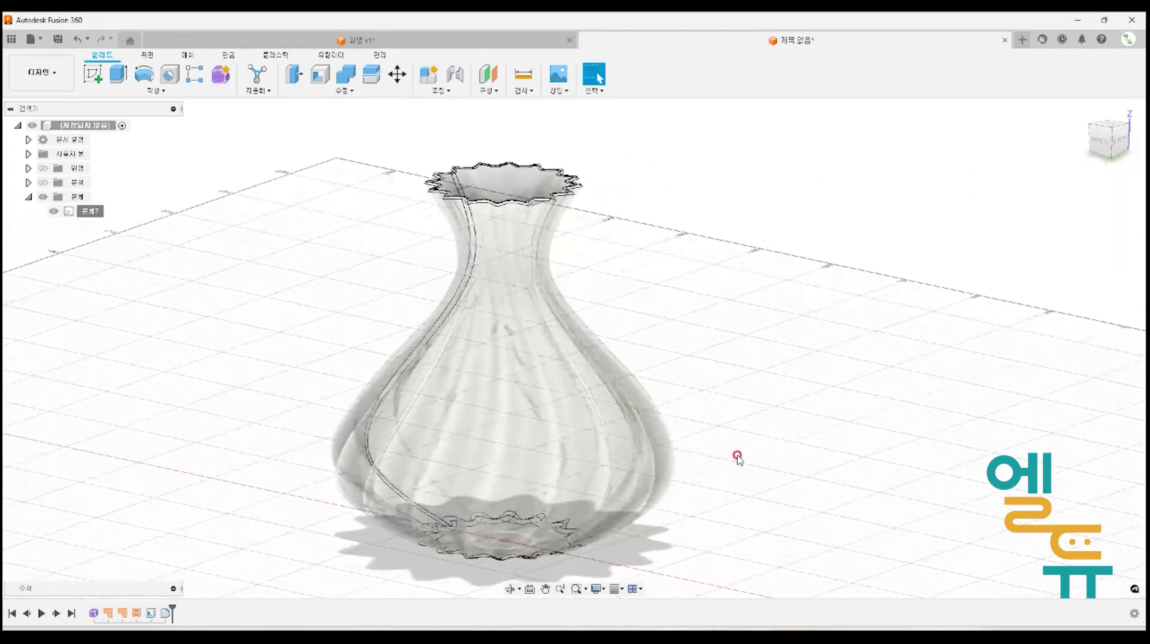
- Switch to the Render workspace with the vase in view
left_click(48, 77)
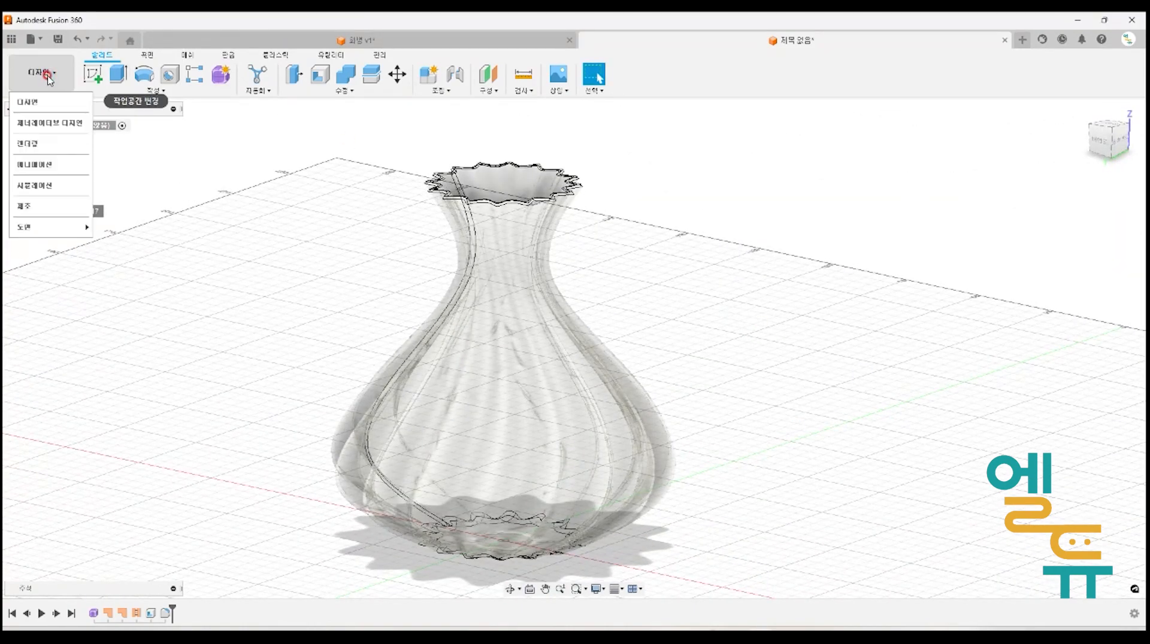
left_click(37, 144)
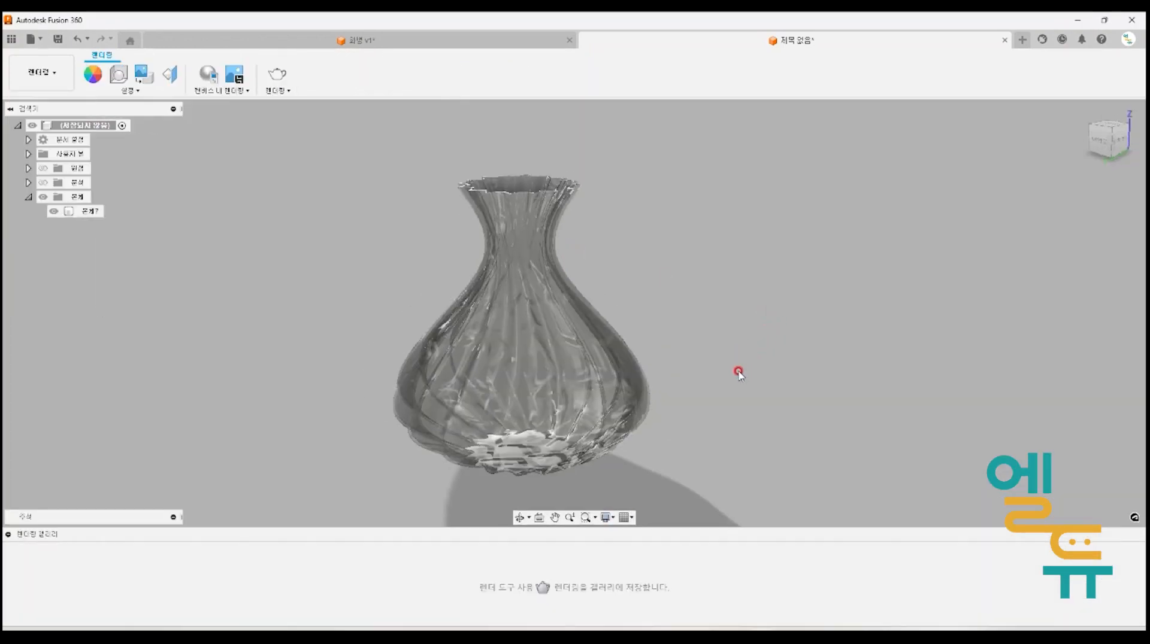
middle_click_drag(737, 371, 706, 347, "shift")
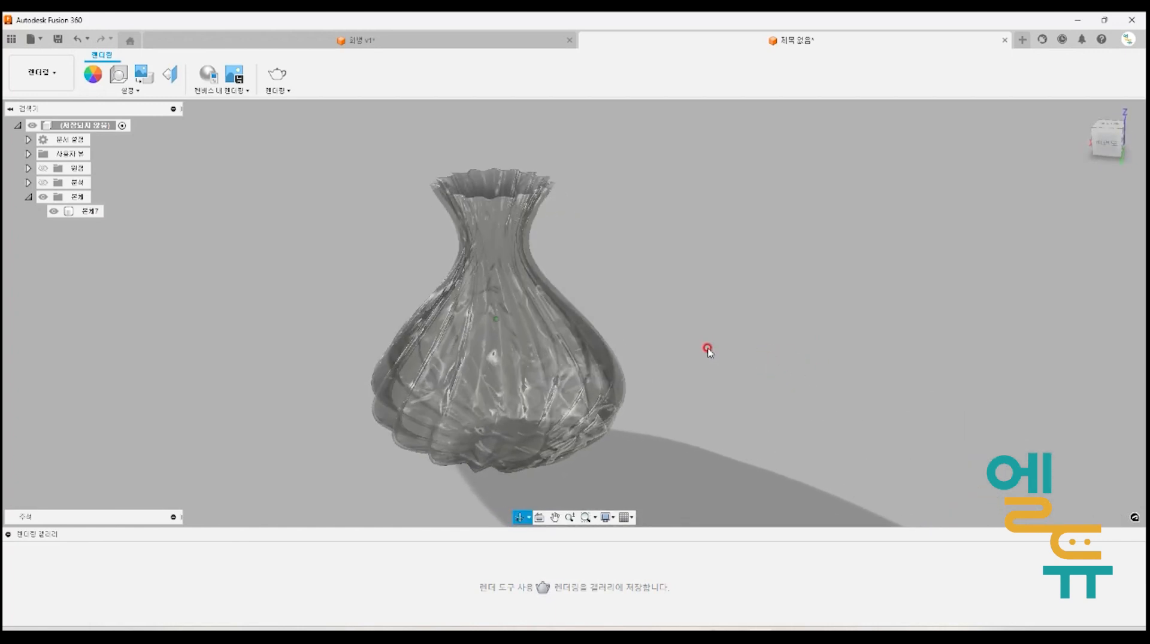
- In the scene settings, raise the environment brightness to about 4,305 lx and set the background to Environment
left_click(118, 75)
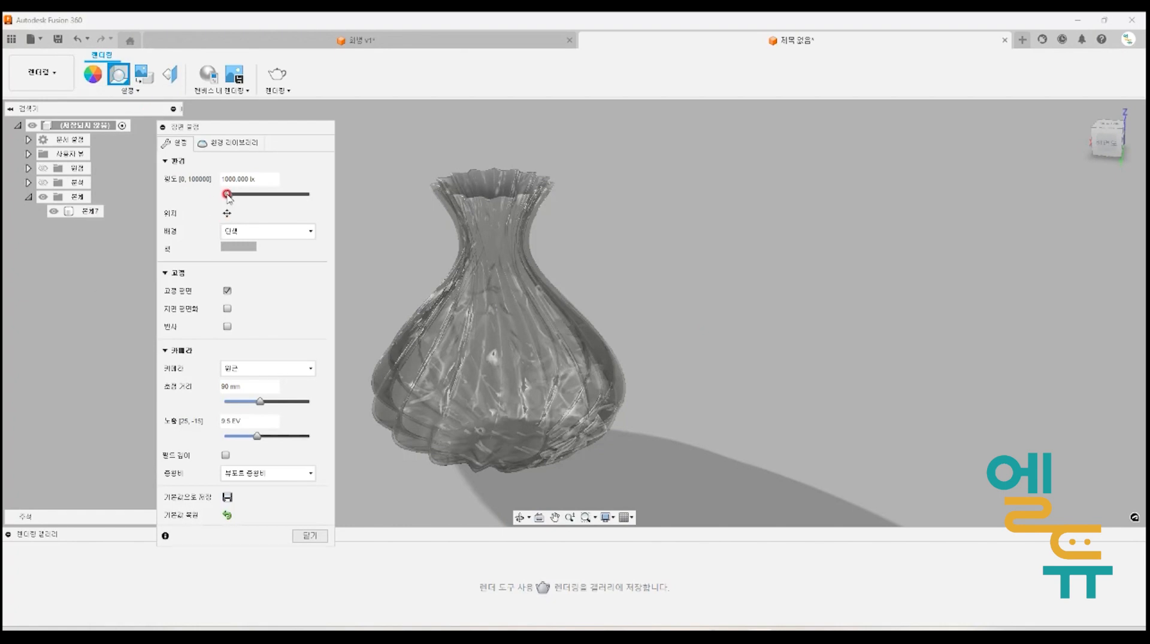
mouse_move(226, 195)
left_mouse_down()
mouse_move(277, 205)
mouse_move(240, 201)
left_mouse_up()
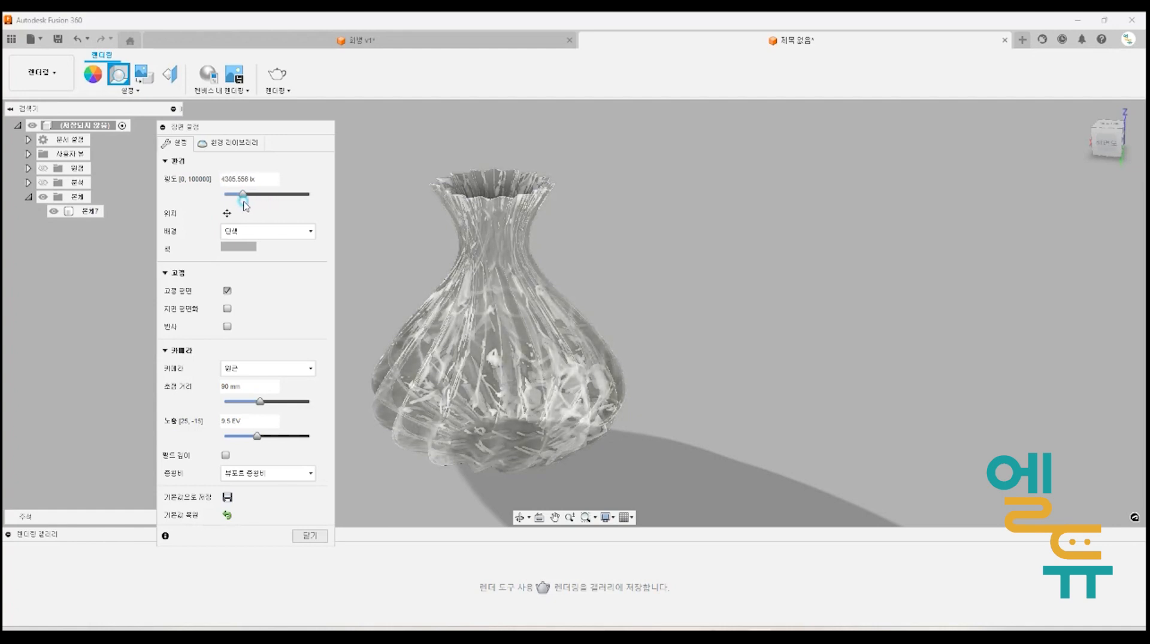
left_click(272, 232)
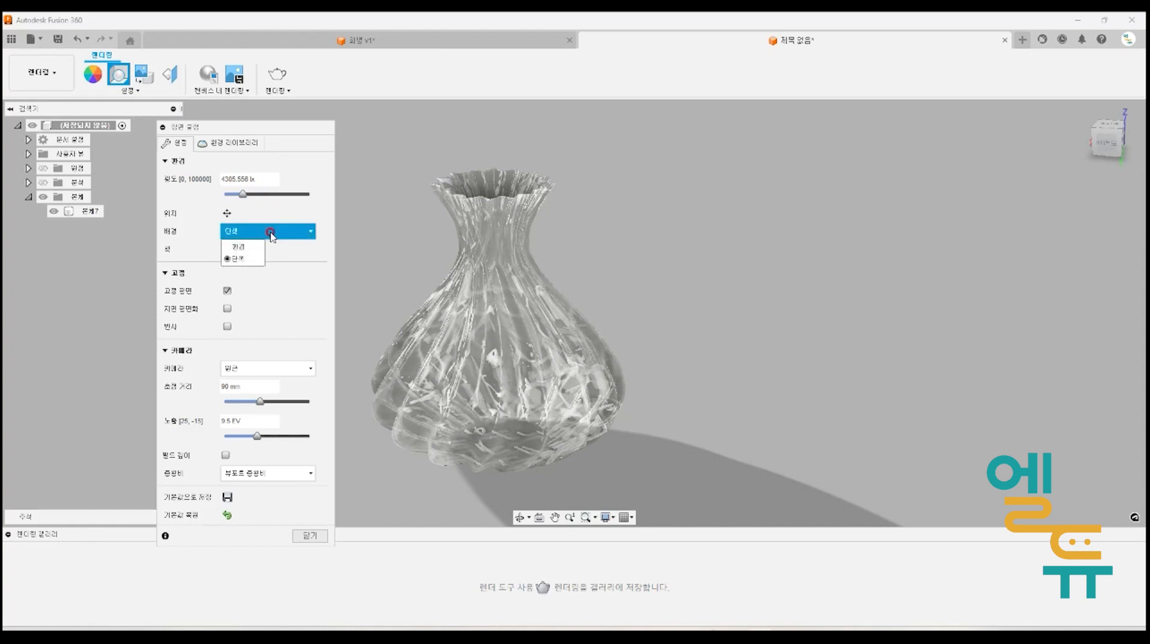
left_click(243, 246)
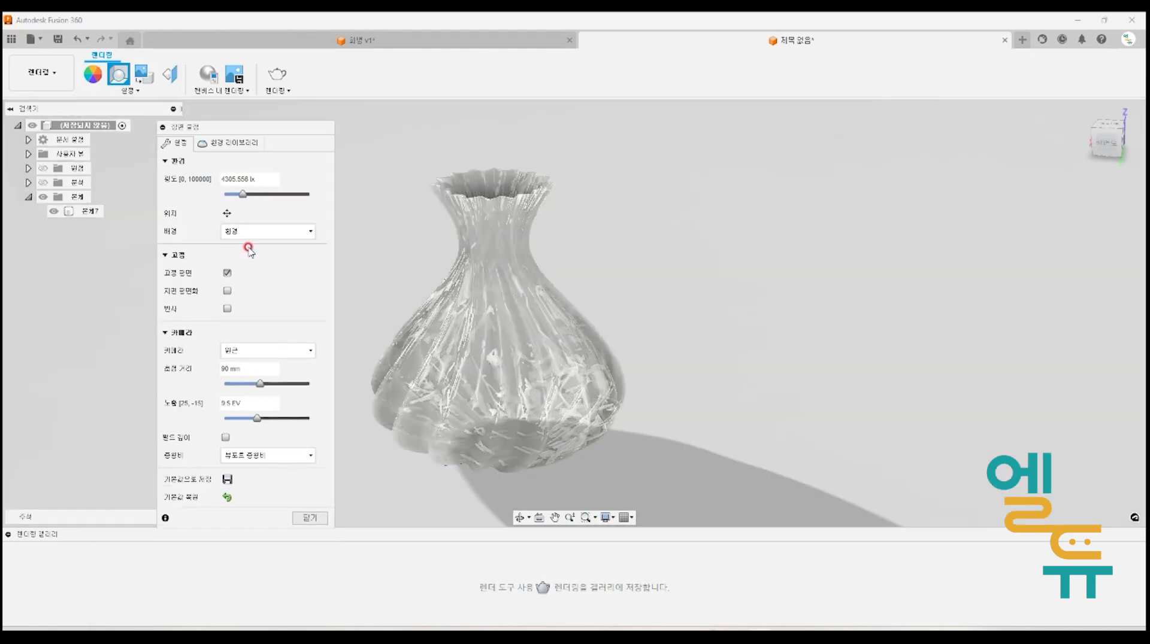
- Try the Cool Light environment (차가운 라이트) from the Fusion 360 environment library on the scene
left_click(234, 144)
scroll(258, 356, "down", 2)
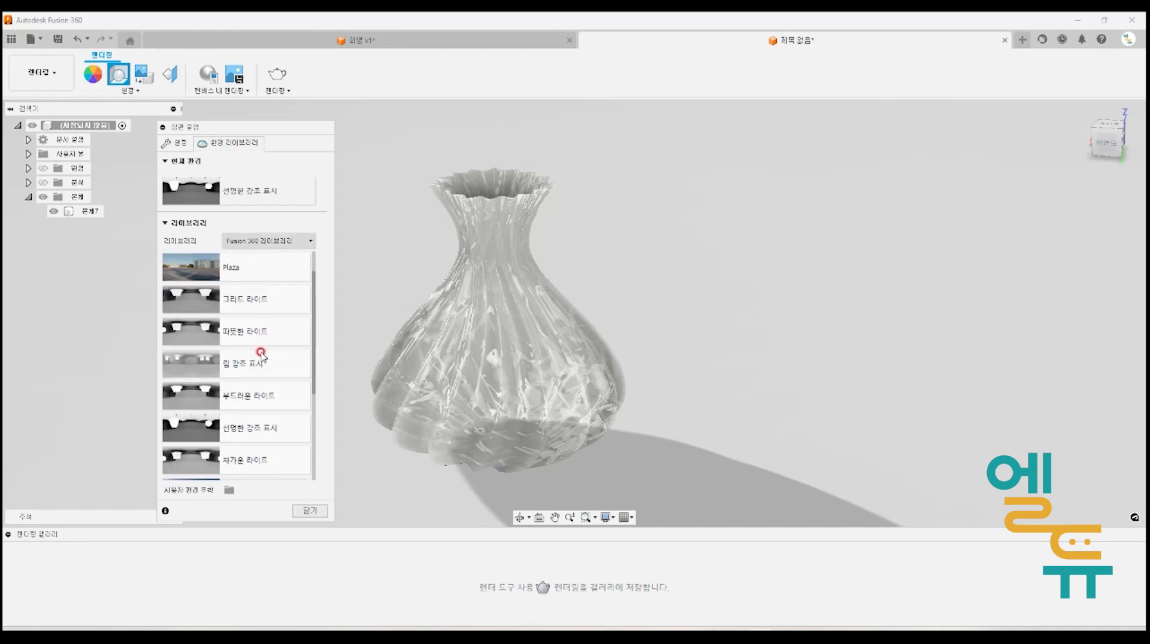
scroll(258, 358, "down", 1)
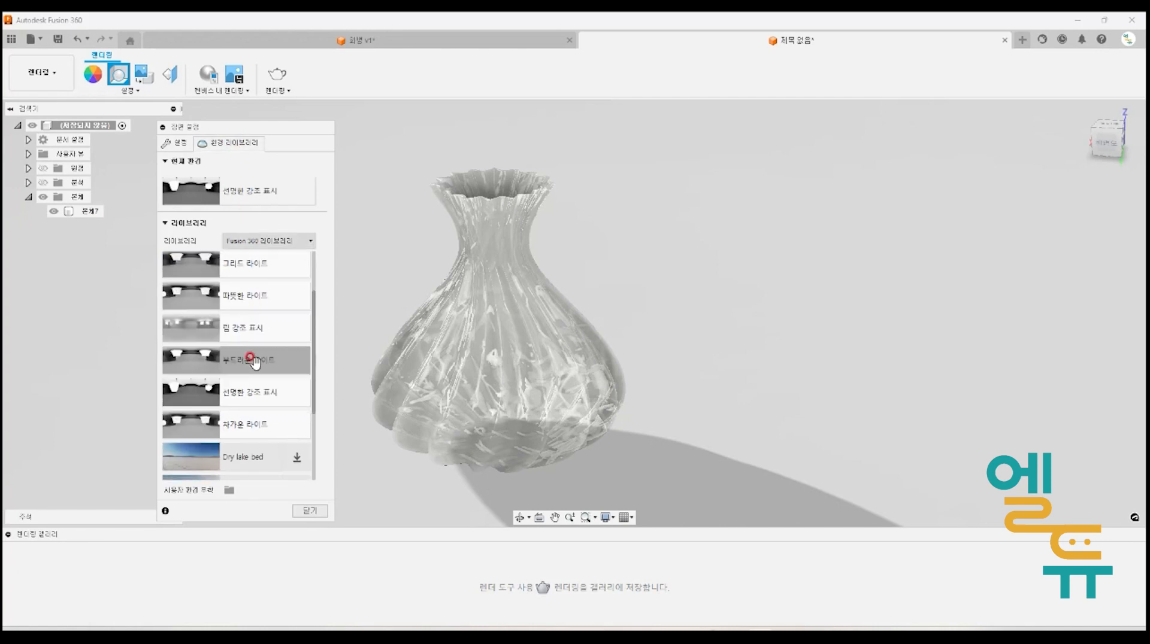
left_click(239, 426)
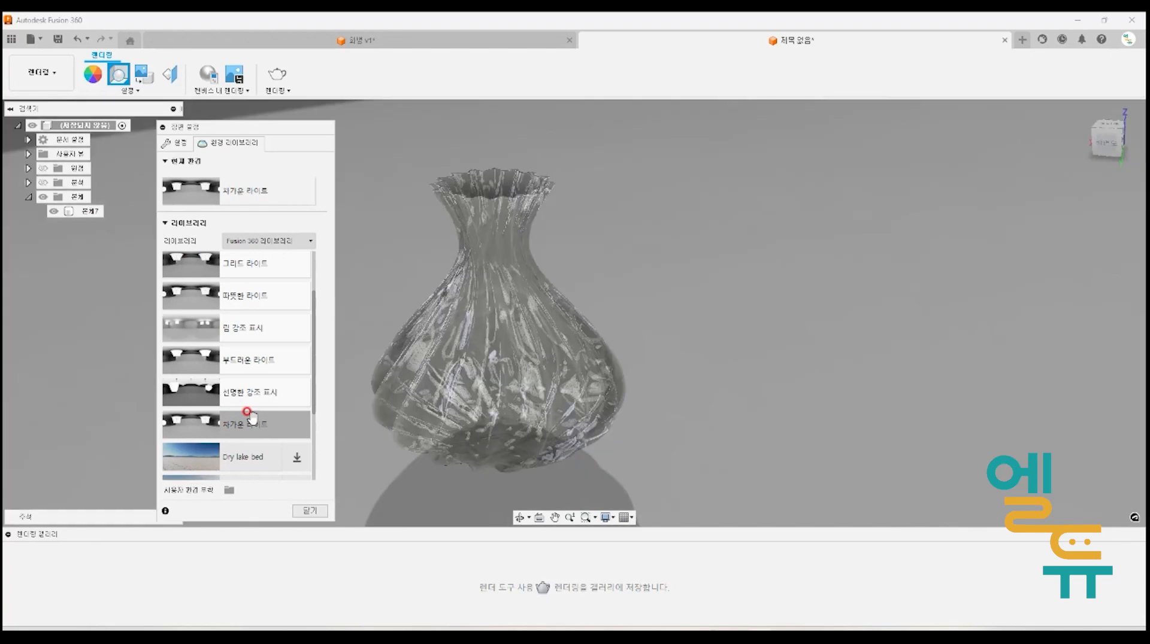
- Download the Field environment, try it as the scene background, and inspect the vase against it
scroll(247, 421, "down", 1)
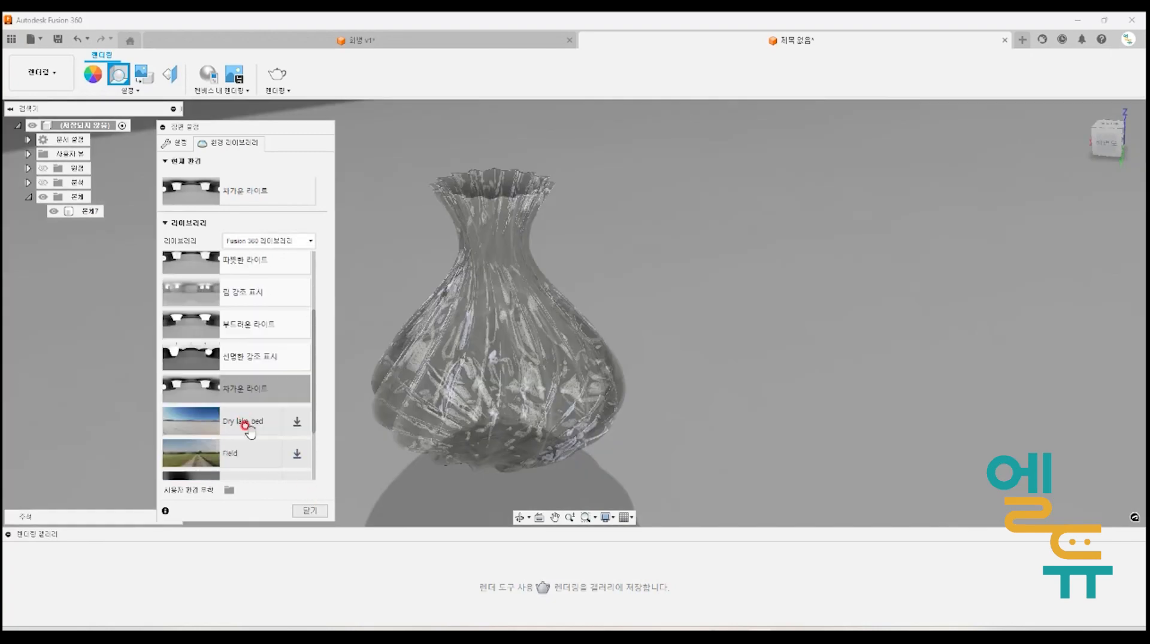
left_click(297, 455)
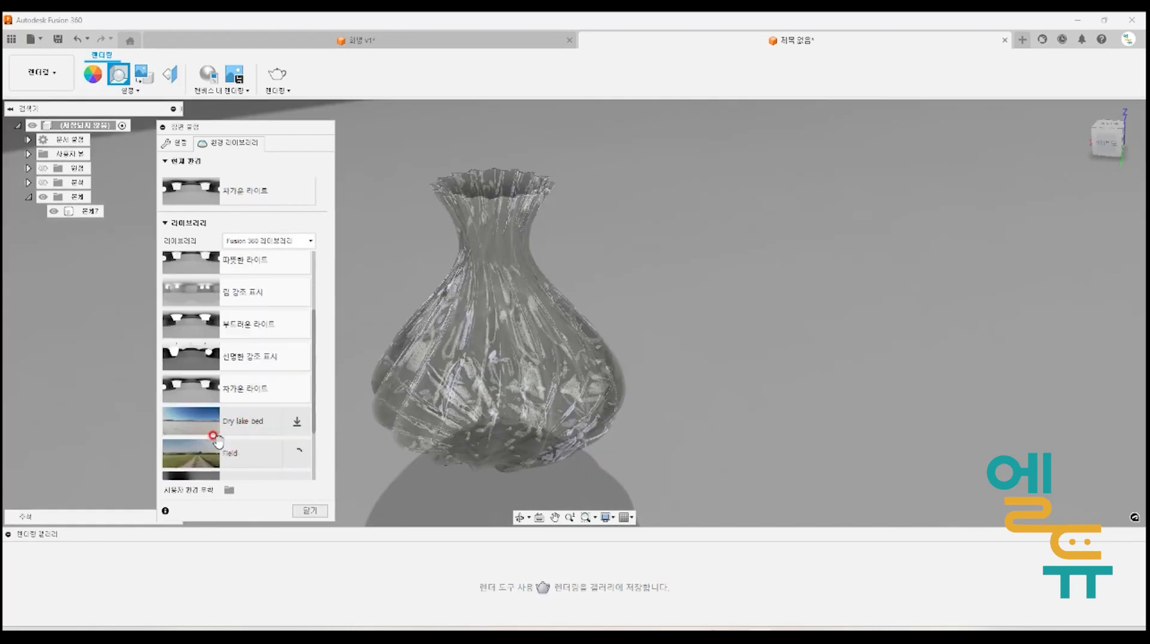
scroll(229, 434, "down", 1)
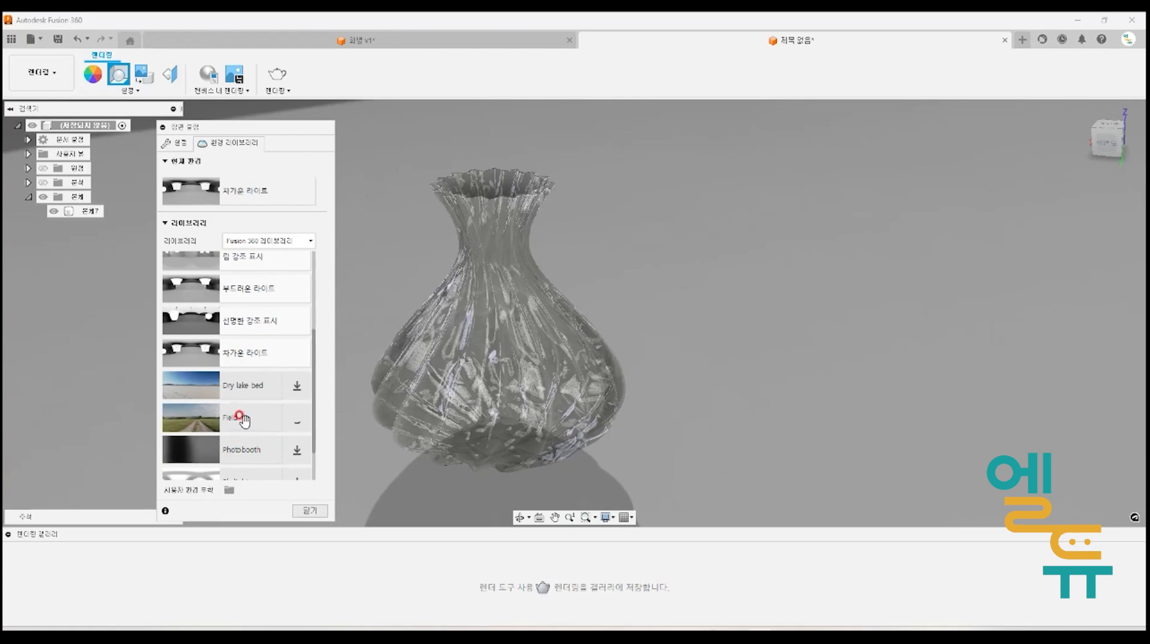
double_click(242, 419)
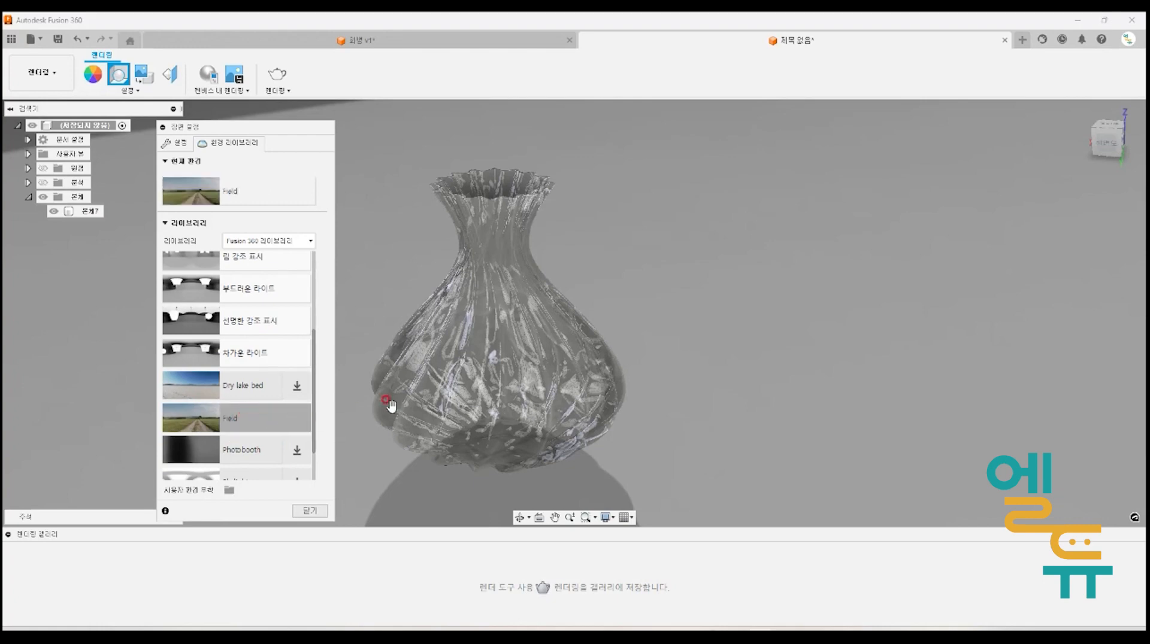
left_click(180, 142)
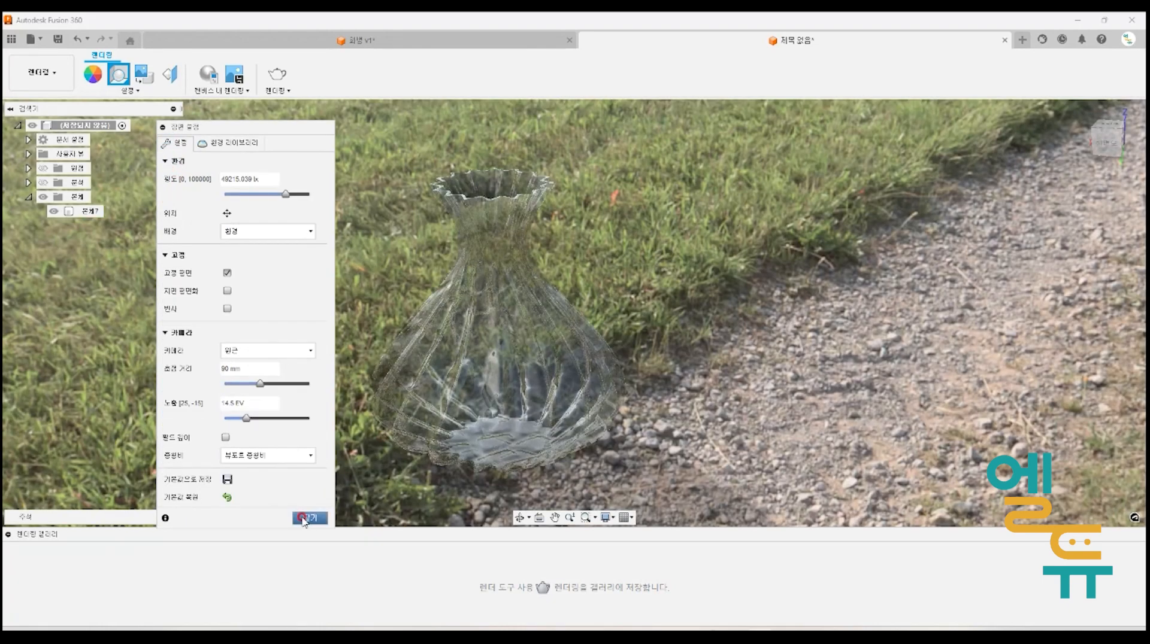
left_click(309, 517)
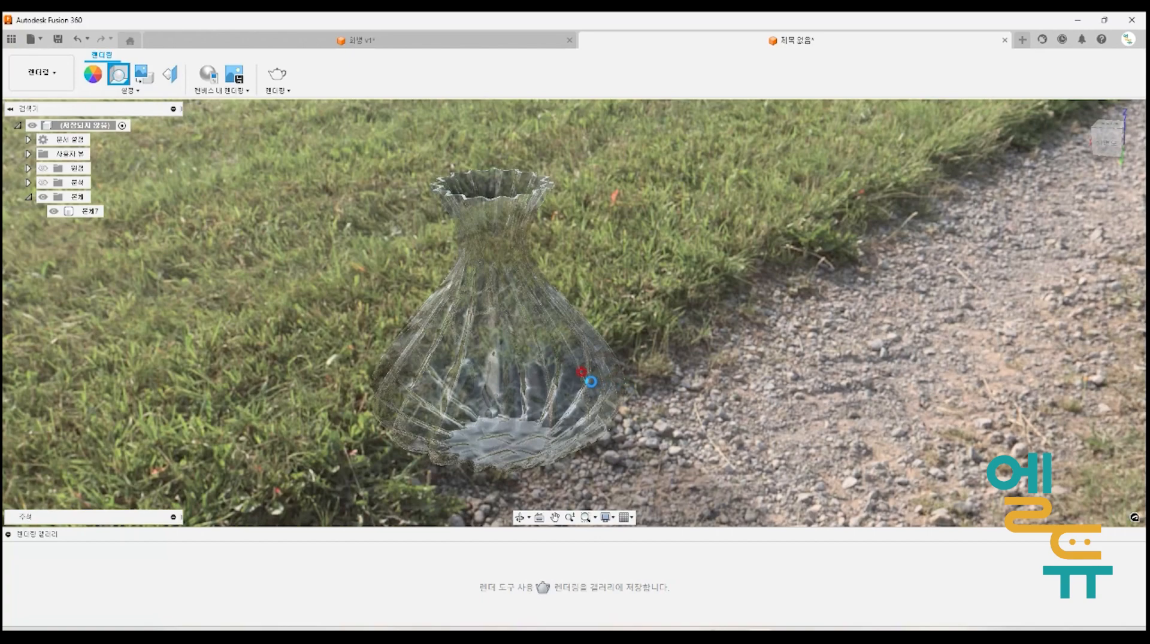
left_click(579, 385)
scroll(557, 380, "up", 3)
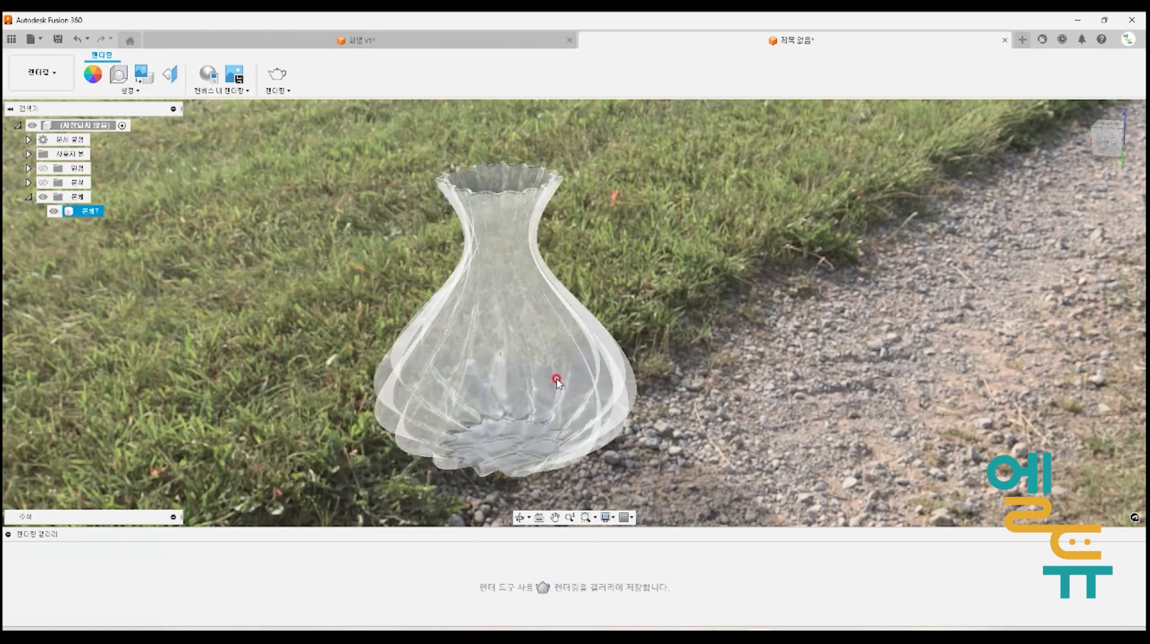
left_click(725, 322)
mouse_move(680, 382)
middle_mouse_down("shift")
mouse_move(718, 363)
mouse_move(754, 377)
mouse_move(677, 377)
mouse_move(682, 359)
mouse_move(674, 381)
middle_mouse_up("shift")
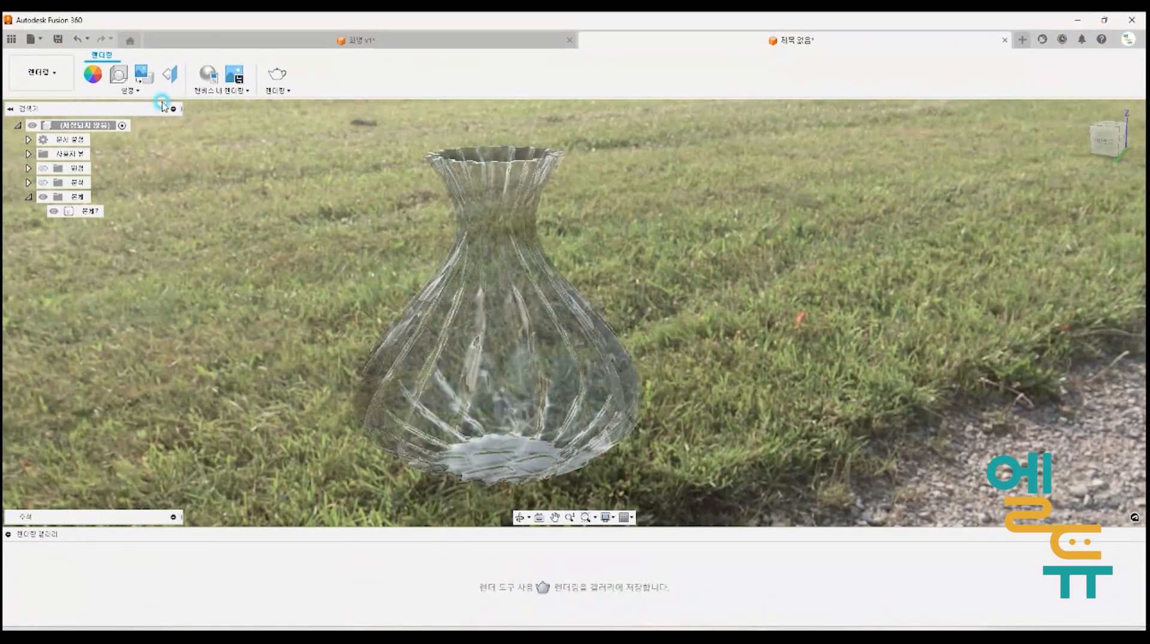
- Replace the scene environment with Soft Light (부드러운 라이트) from the environment library and close the scene settings
left_click(118, 74)
left_click(232, 143)
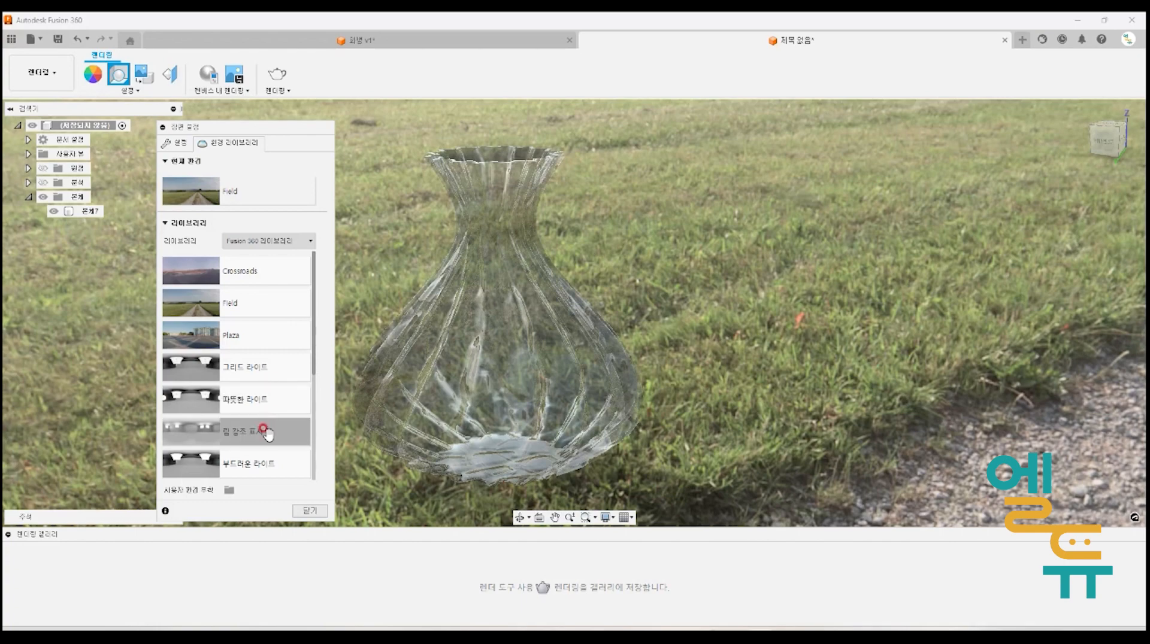
double_click(259, 460)
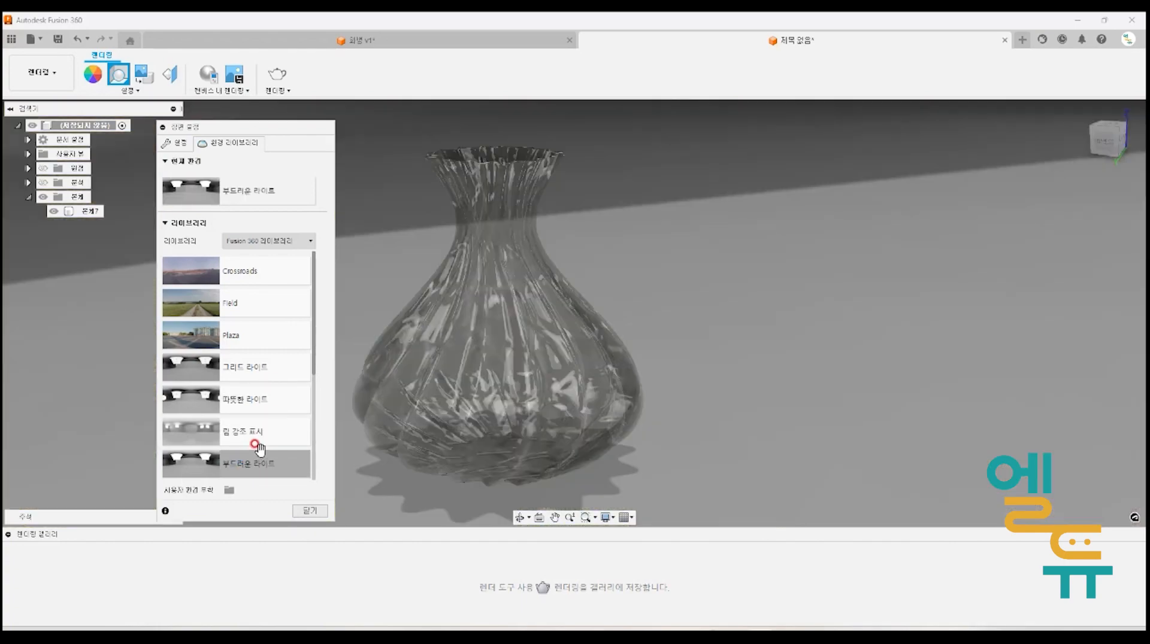
left_click(315, 510)
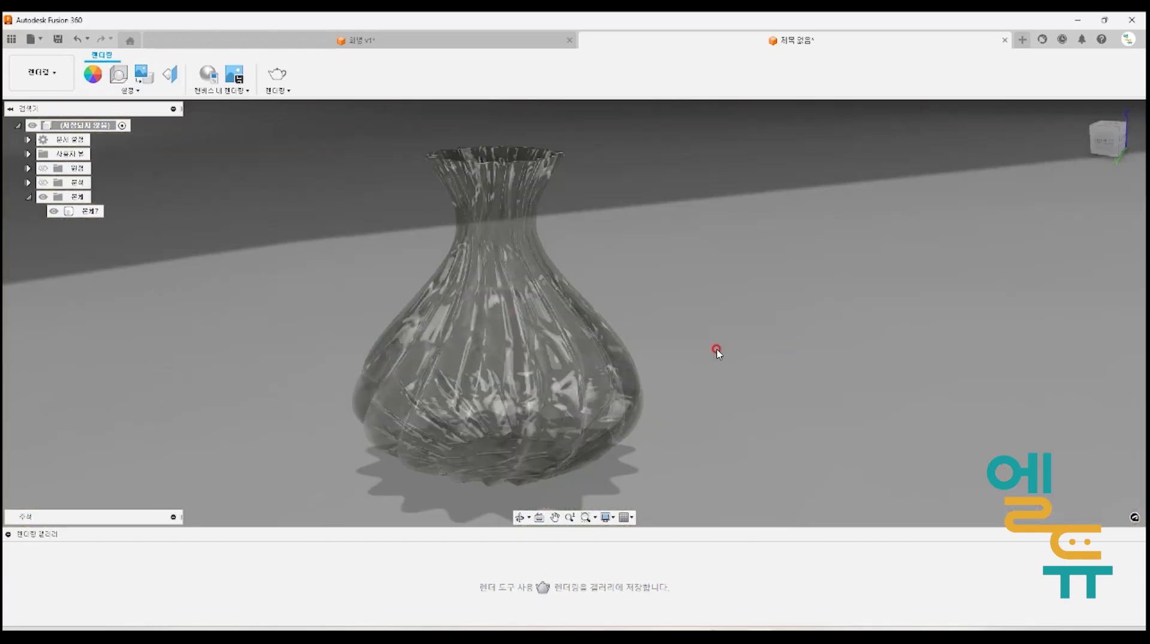
- Frame the vase from the side, try capturing it as a 1920 x 1080 PNG with transparent background, and cancel the save
middle_click_drag(650, 330, 569, 311, "shift")
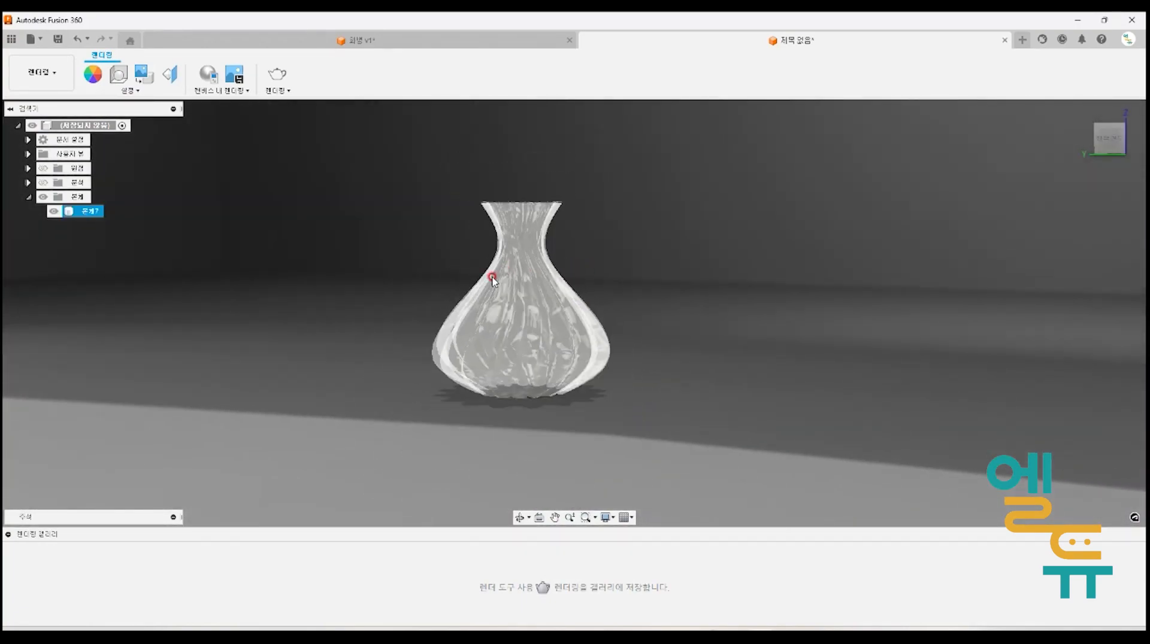
scroll(493, 284, "down", 3)
scroll(521, 285, "up", 6)
mouse_move(694, 282)
middle_mouse_down("shift")
mouse_move(693, 297)
mouse_move(689, 286)
middle_mouse_up("shift")
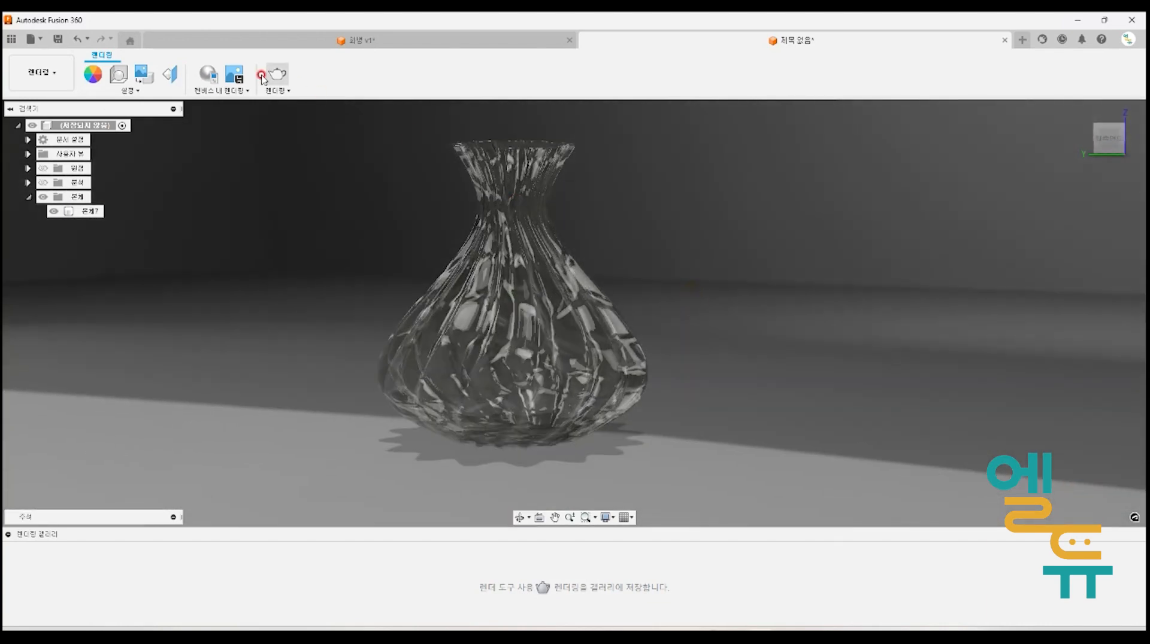
left_click(235, 78)
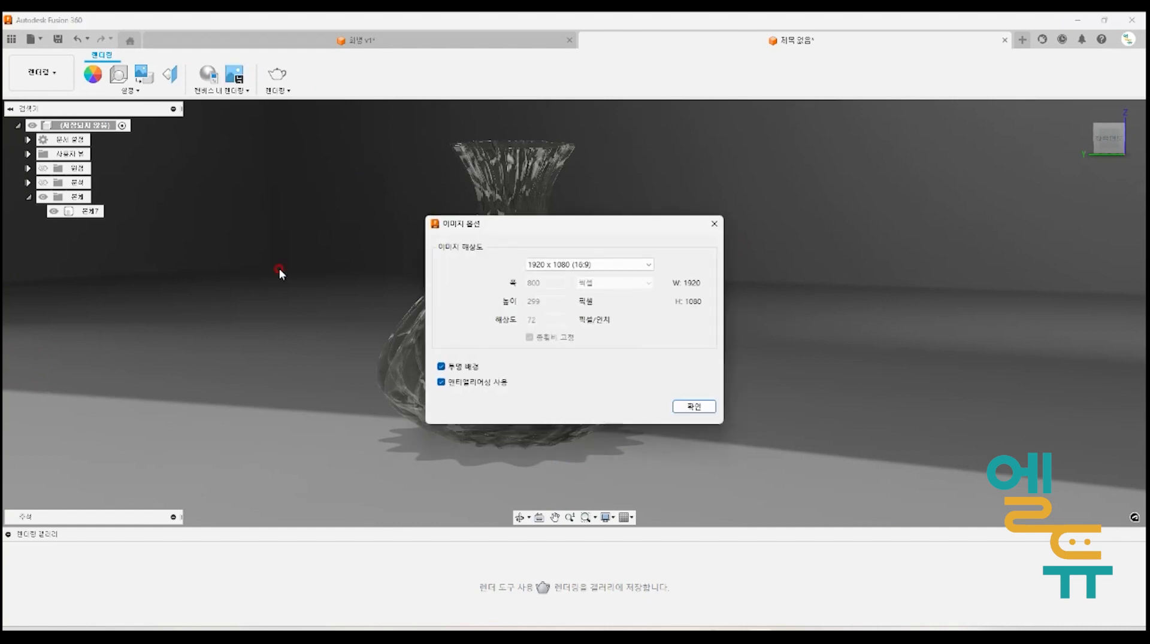
left_click_drag(528, 227, 724, 205)
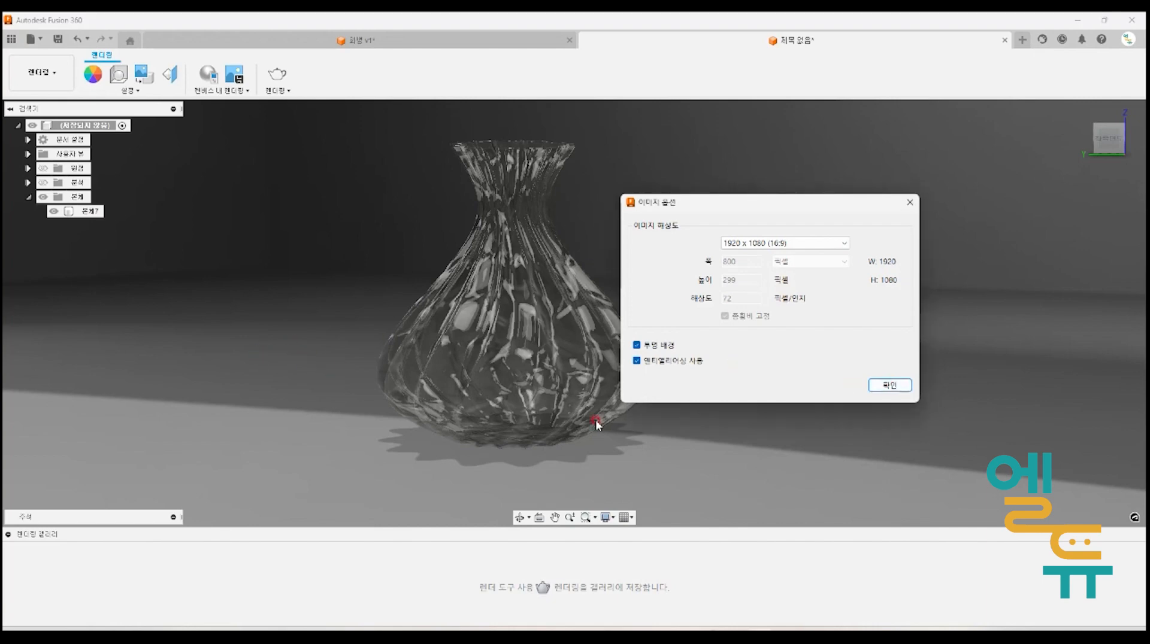
left_click(890, 387)
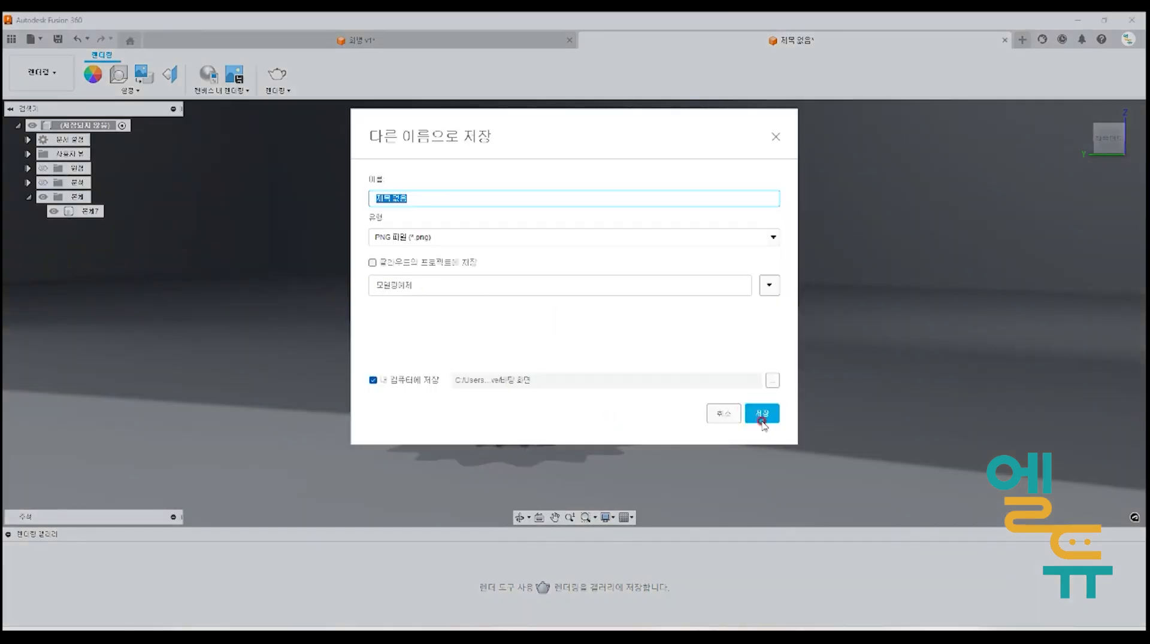
left_click(723, 413)
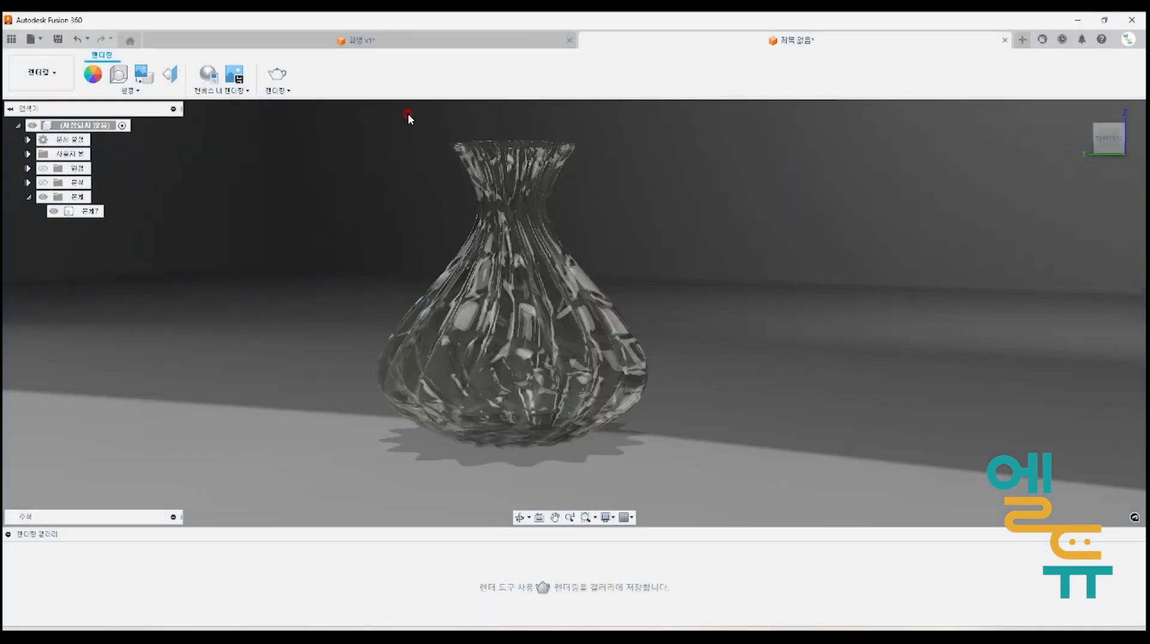
- Return to the Design workspace and view the finished vase from an angle above
left_click(41, 72)
left_click(66, 103)
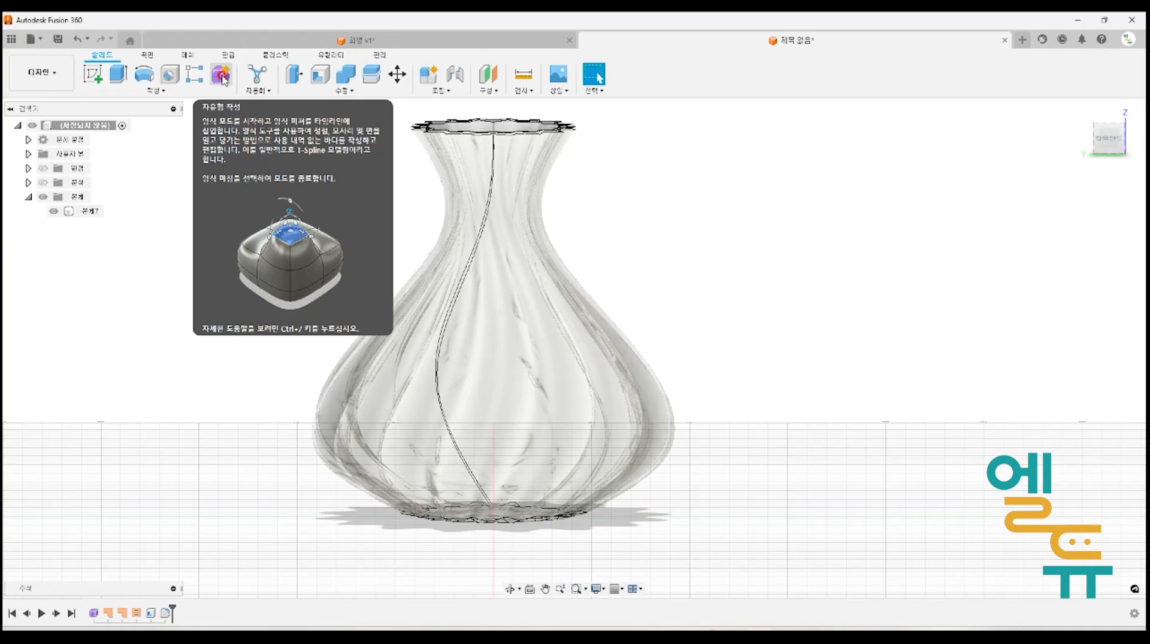
mouse_move(744, 290)
middle_mouse_down("shift")
mouse_move(765, 307)
mouse_move(735, 310)
middle_mouse_up("shift")
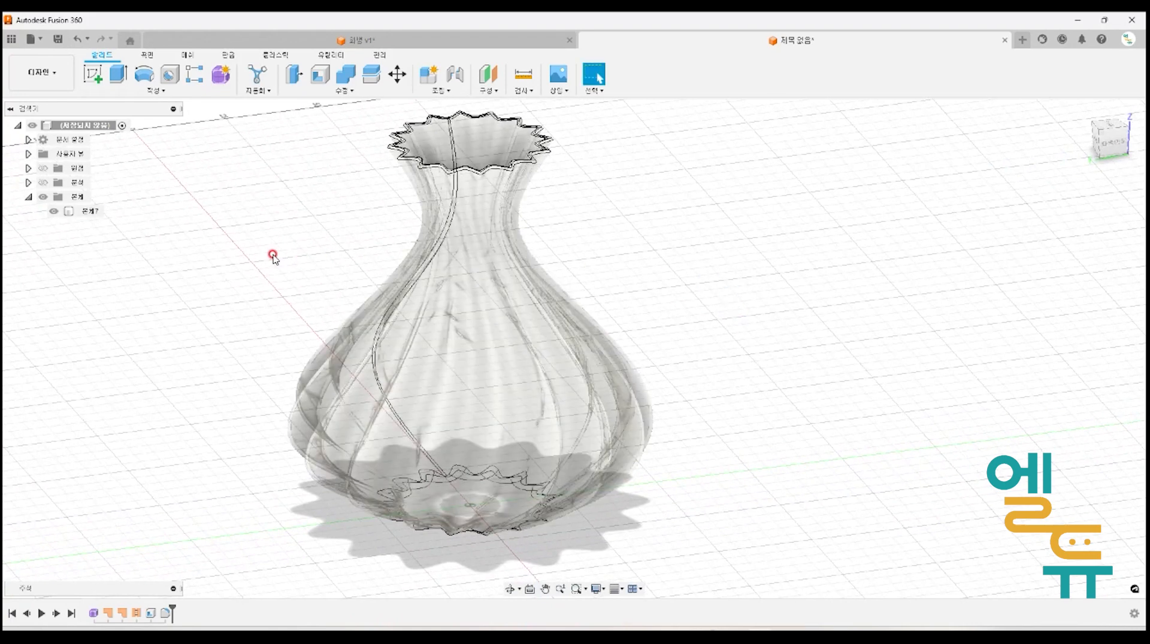